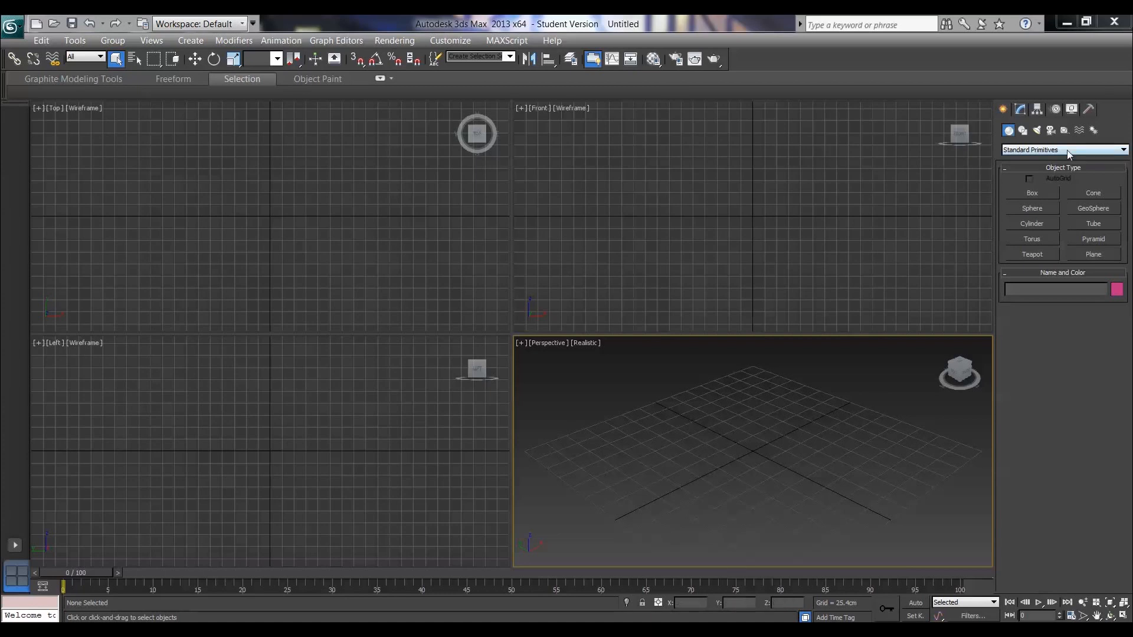
Draw a closed wedge-shaped line in the Top view, with a curved wide end and two straight sides meeting at a point
click(1023, 131)
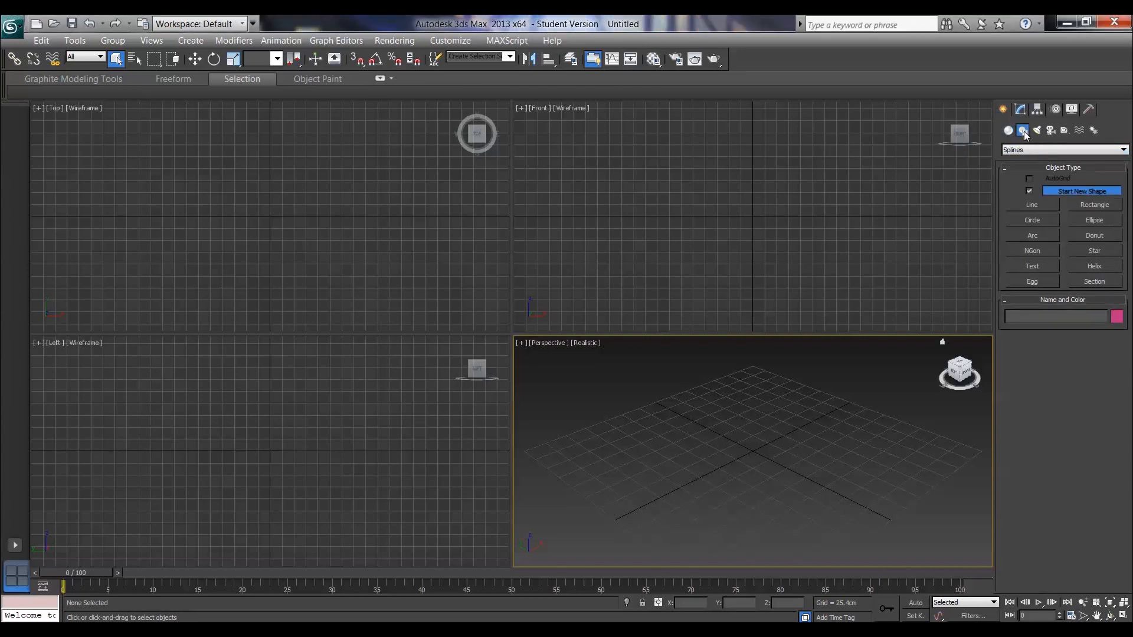
click(1039, 205)
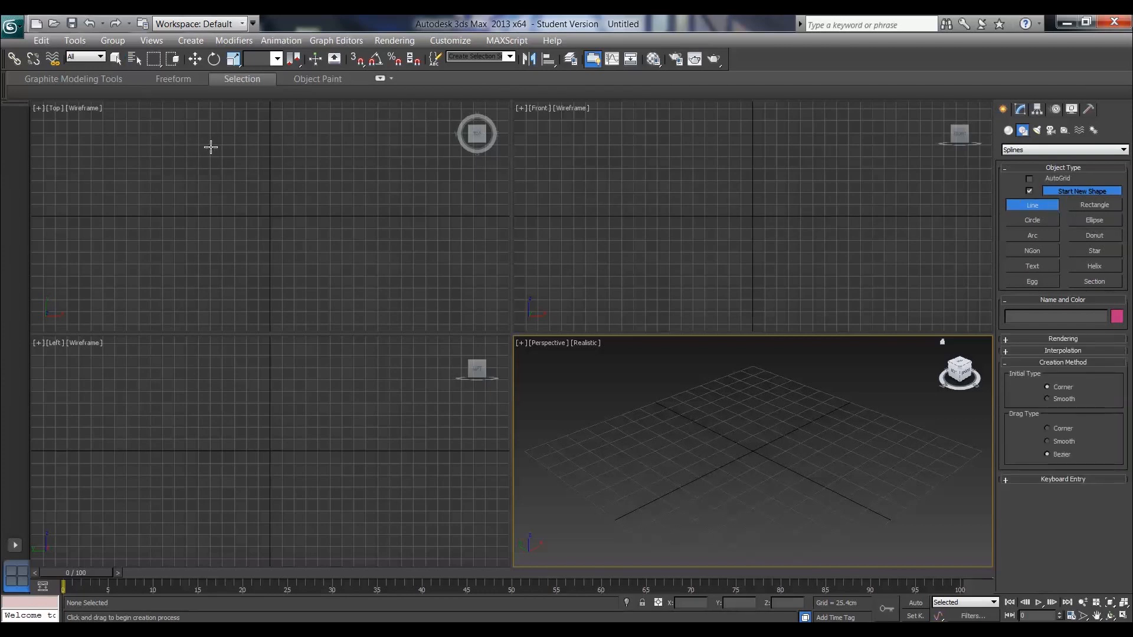
click(210, 147)
drag(266, 129, 281, 131)
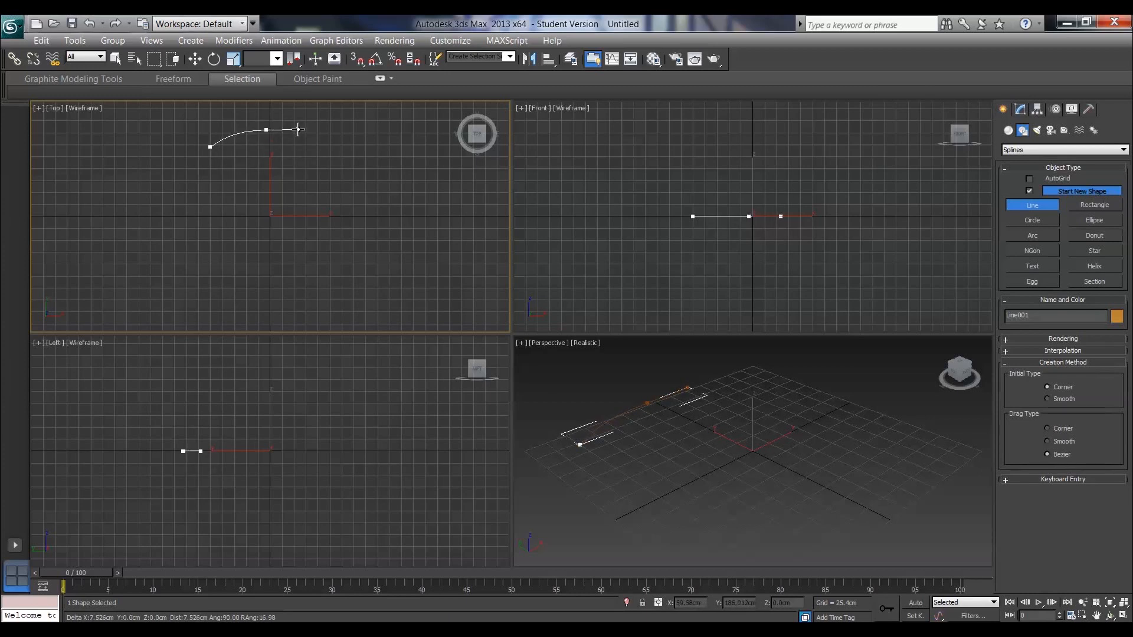
click(332, 149)
click(276, 314)
click(211, 148)
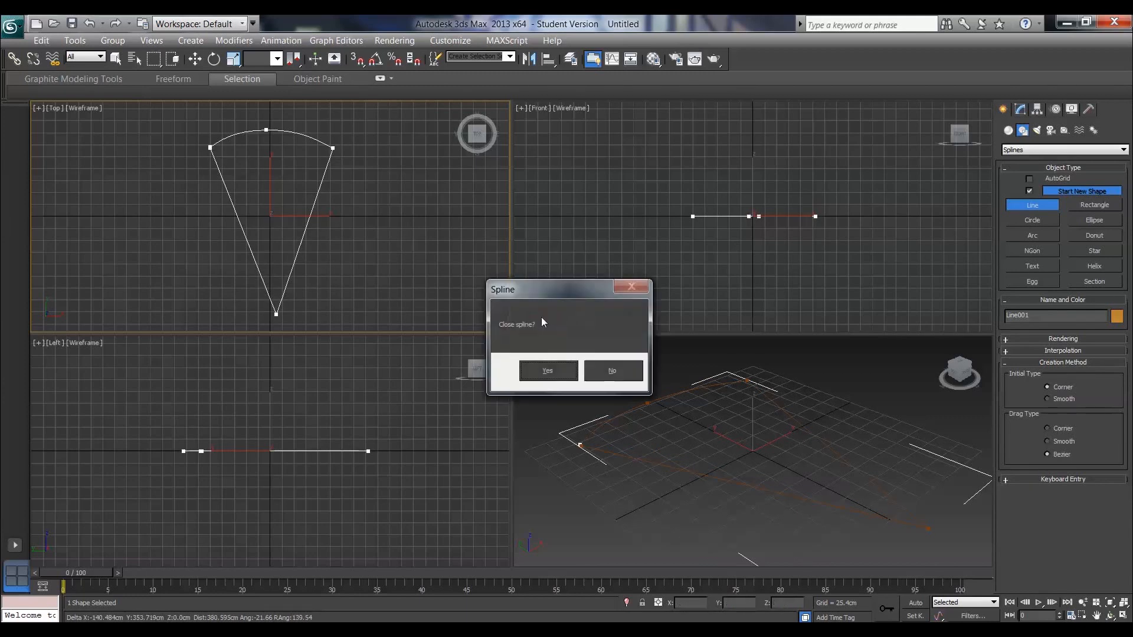
click(559, 378)
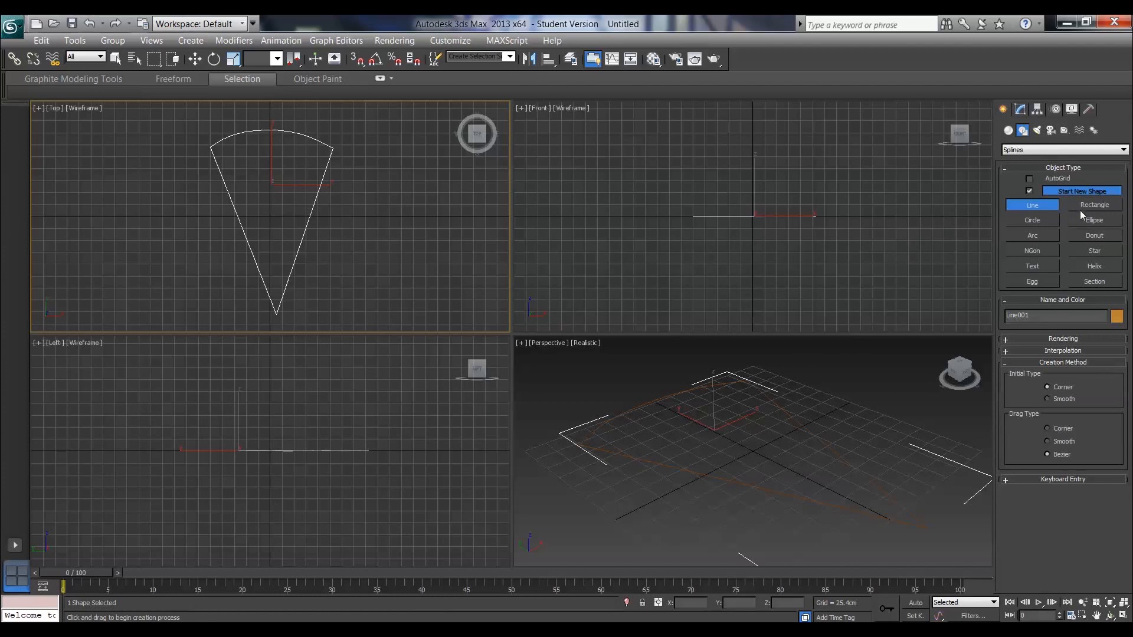
Apply an Extrude modifier to the wedge outline with an amount of about 190.5 cm
click(1020, 111)
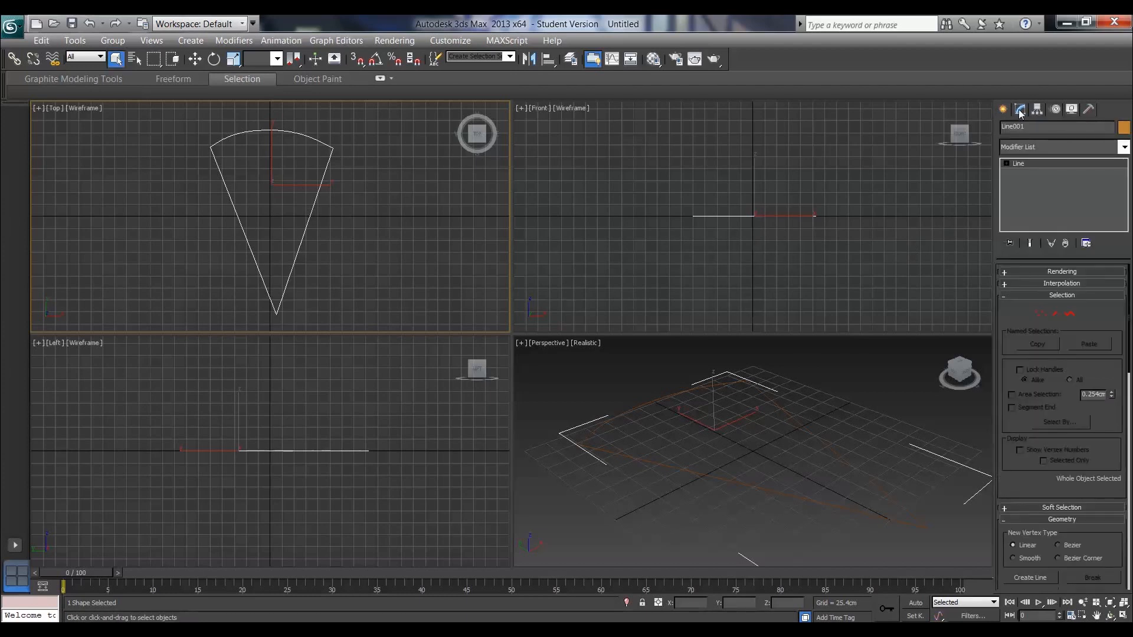
click(1124, 147)
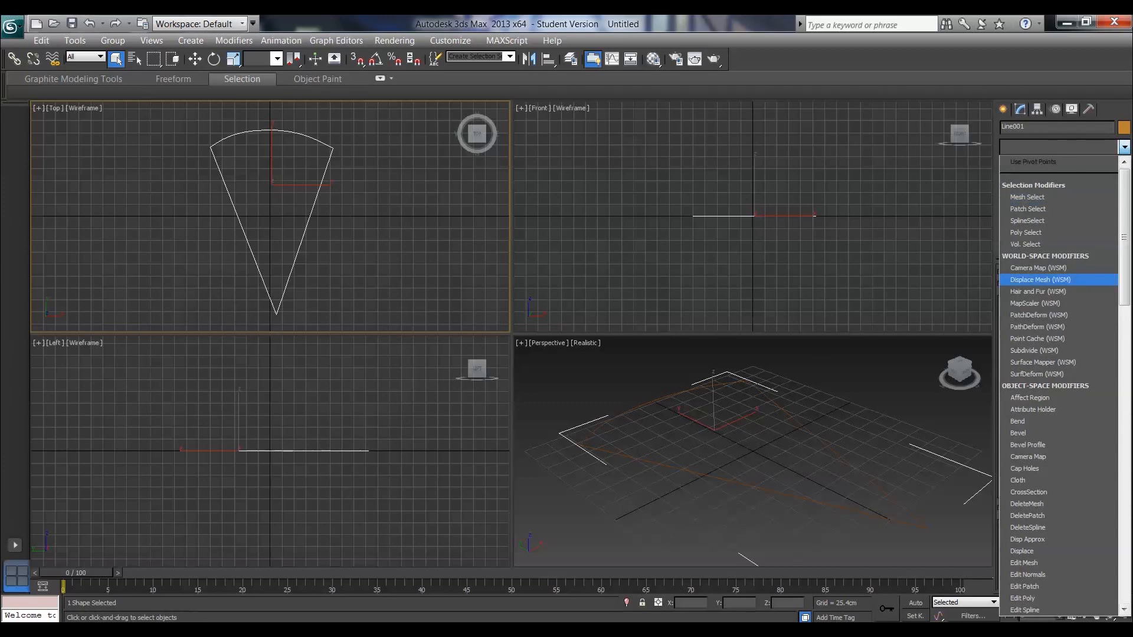
key(e)
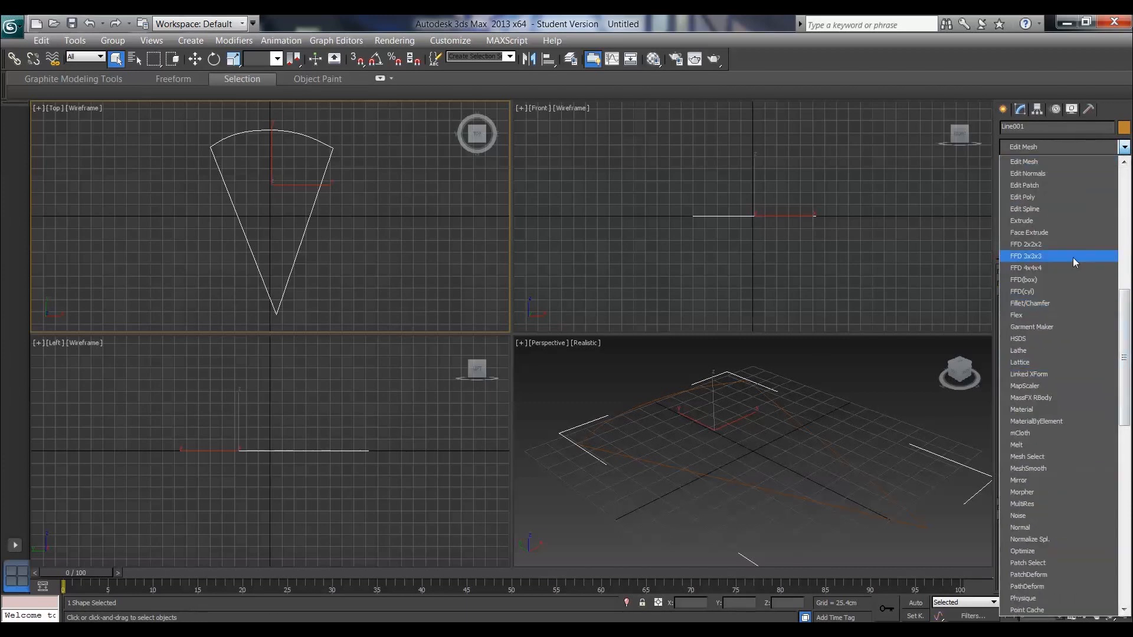
click(1024, 223)
drag(1107, 289, 1096, 199)
scroll(849, 411, down, 3)
middle_drag(842, 415, 838, 462)
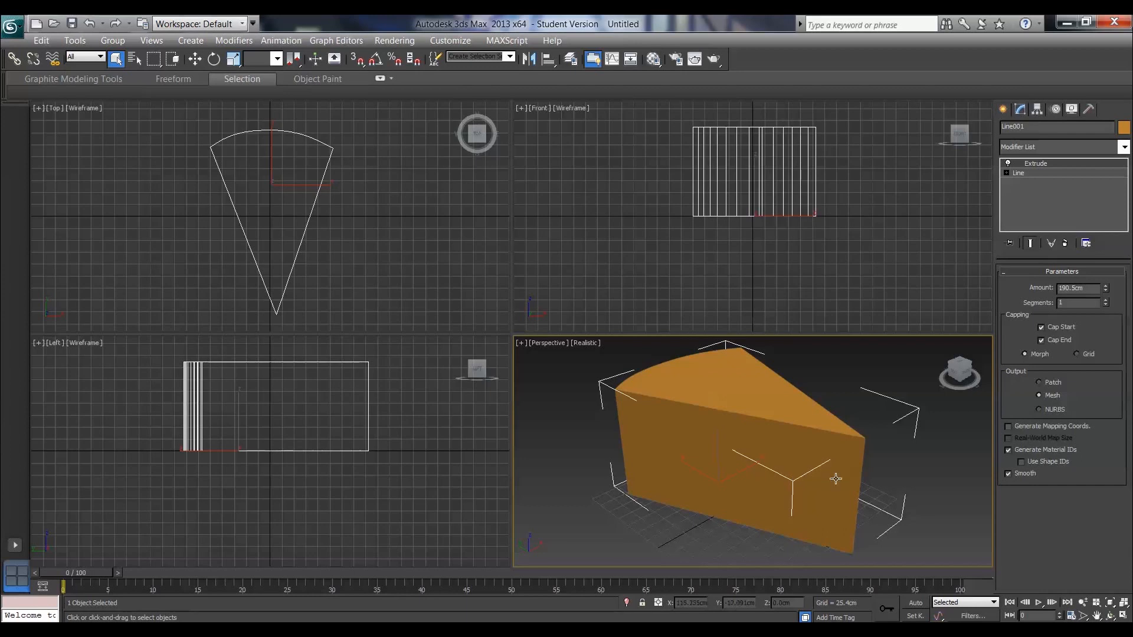
Create six spheres of varied sizes in the Top view, three overlapping each straight side of the wedge
click(1002, 108)
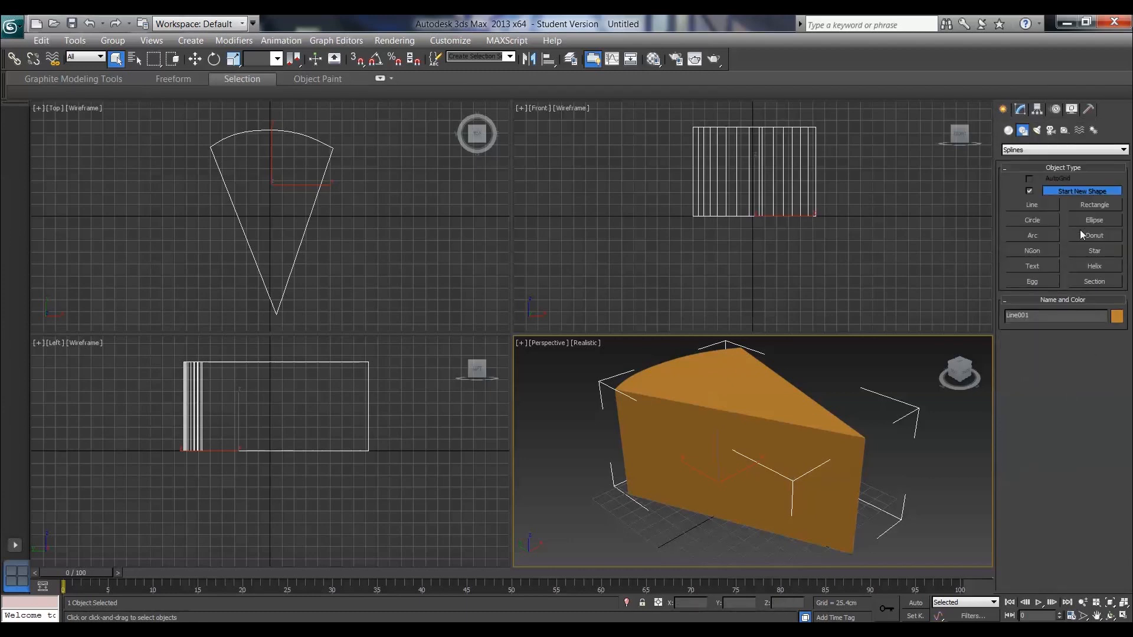
click(1008, 131)
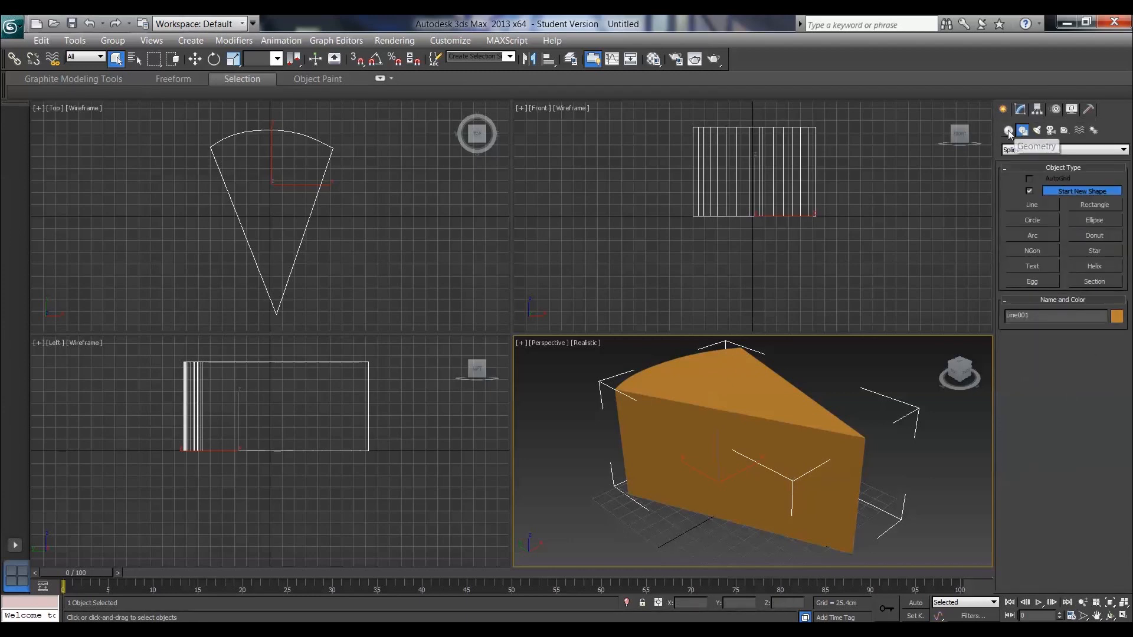
click(1045, 209)
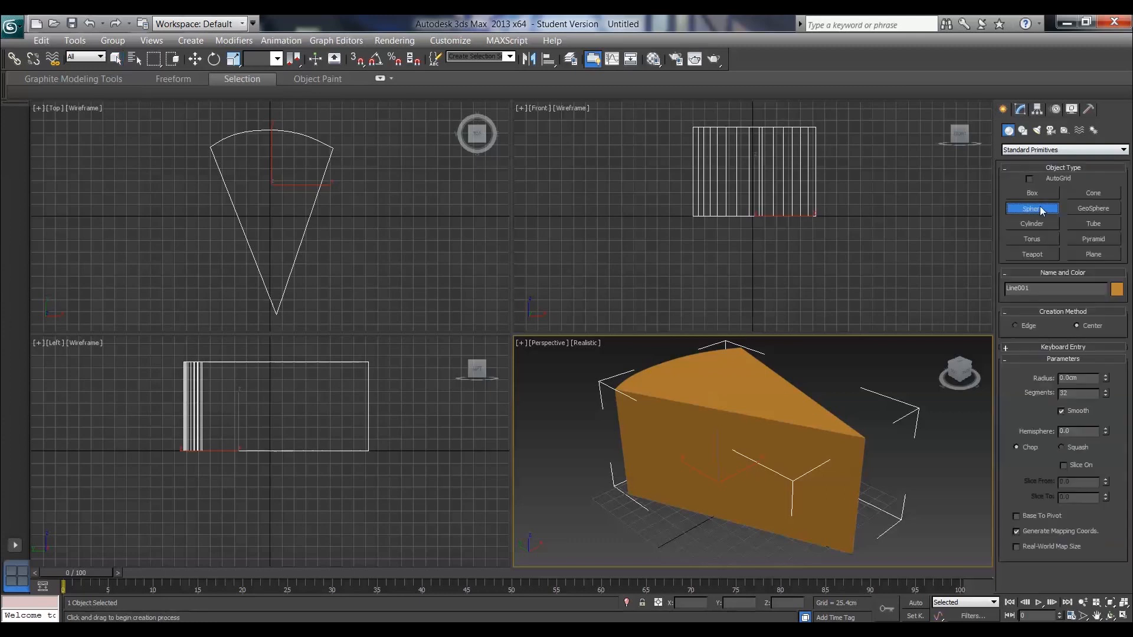
drag(218, 172, 239, 172)
drag(238, 216, 276, 260)
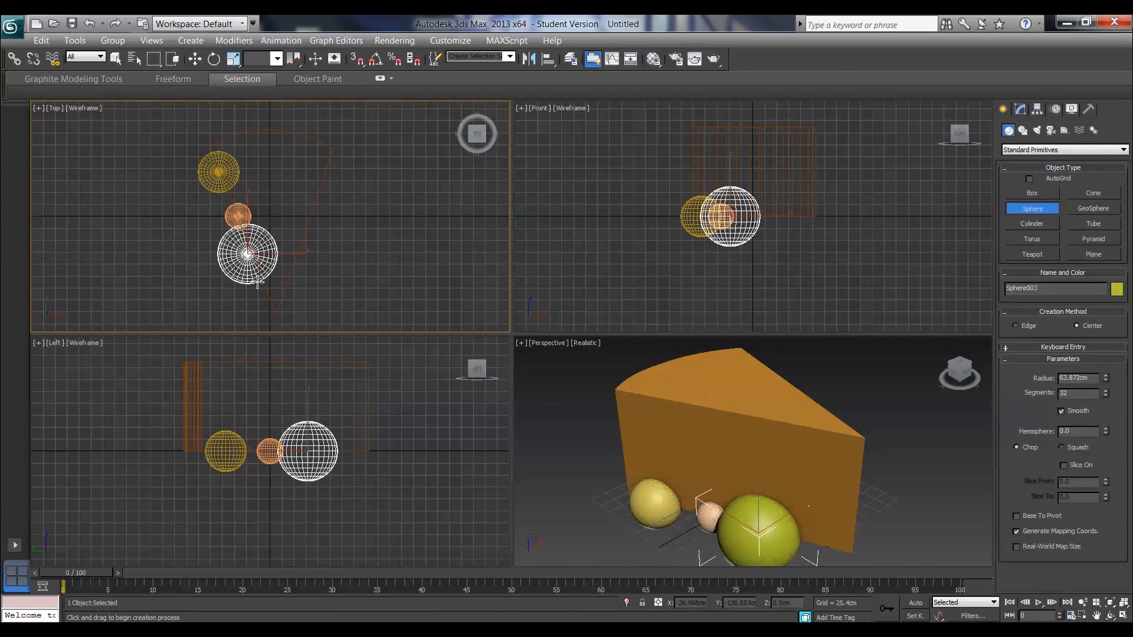
drag(323, 159, 302, 271)
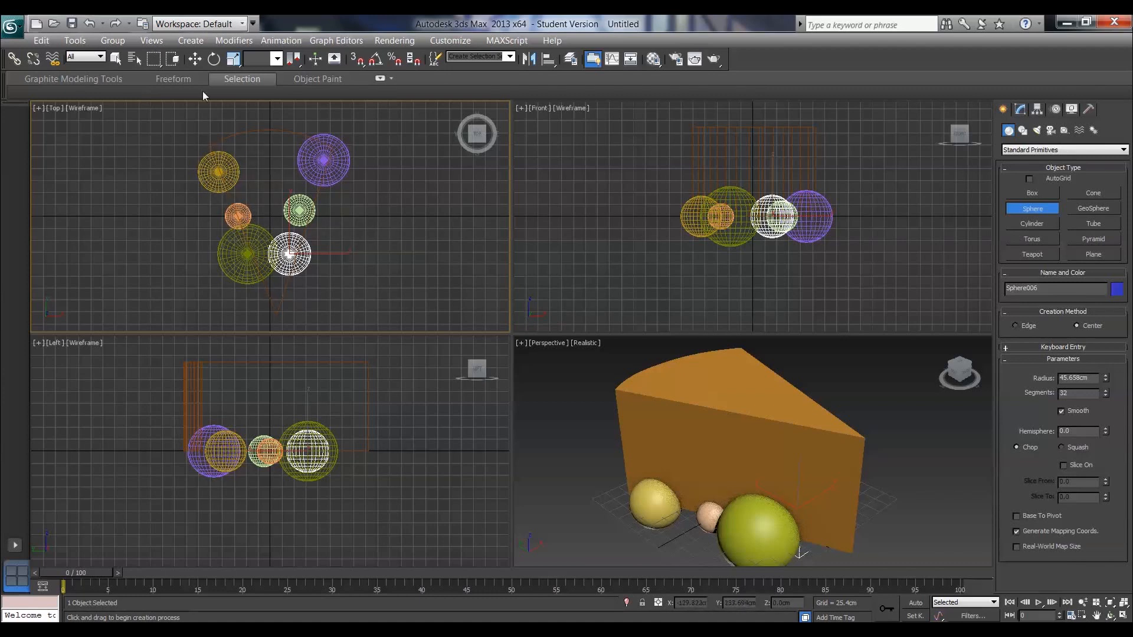
Move the spheres up to varied heights in the Left view so they sit along the wedge's side faces
click(195, 58)
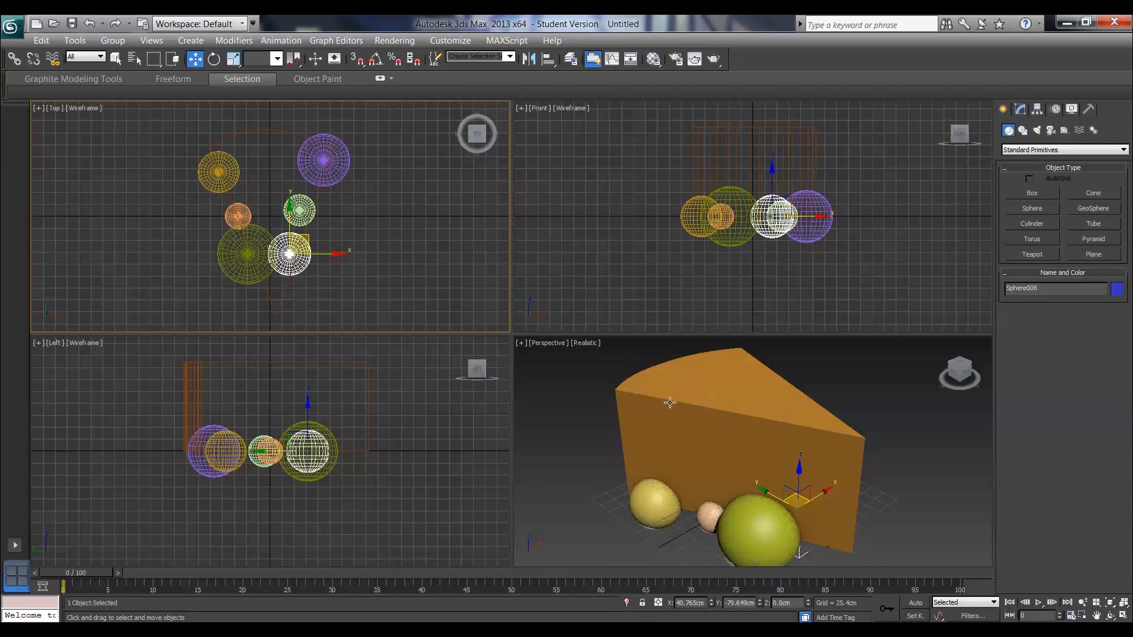
click(309, 451)
drag(310, 422, 307, 358)
drag(323, 446, 325, 412)
drag(266, 451, 270, 389)
drag(226, 452, 225, 390)
drag(260, 453, 220, 429)
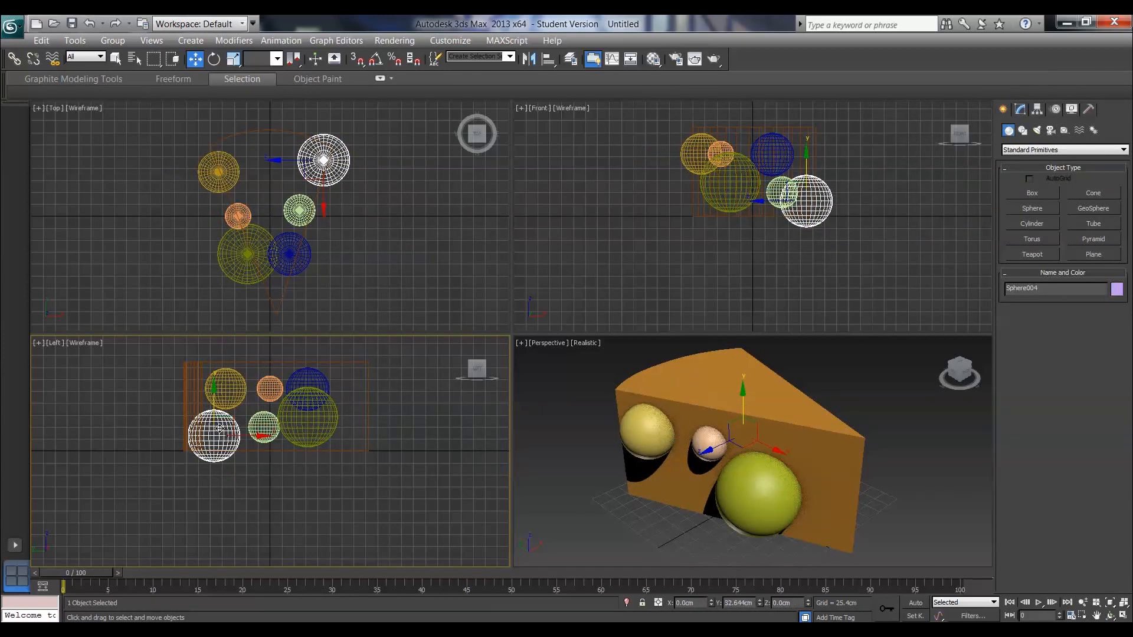
Reposition the purple and pale green spheres on the wedge's far side so they are spaced apart and overlap the face
click(708, 449)
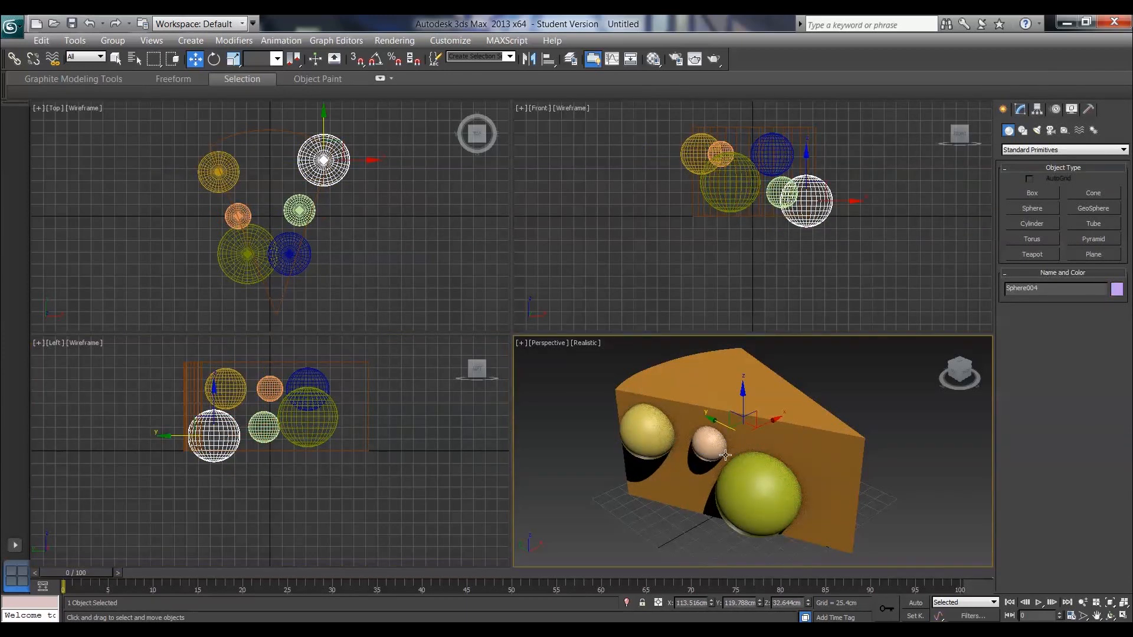
alt+middle_drag(761, 440, 584, 434)
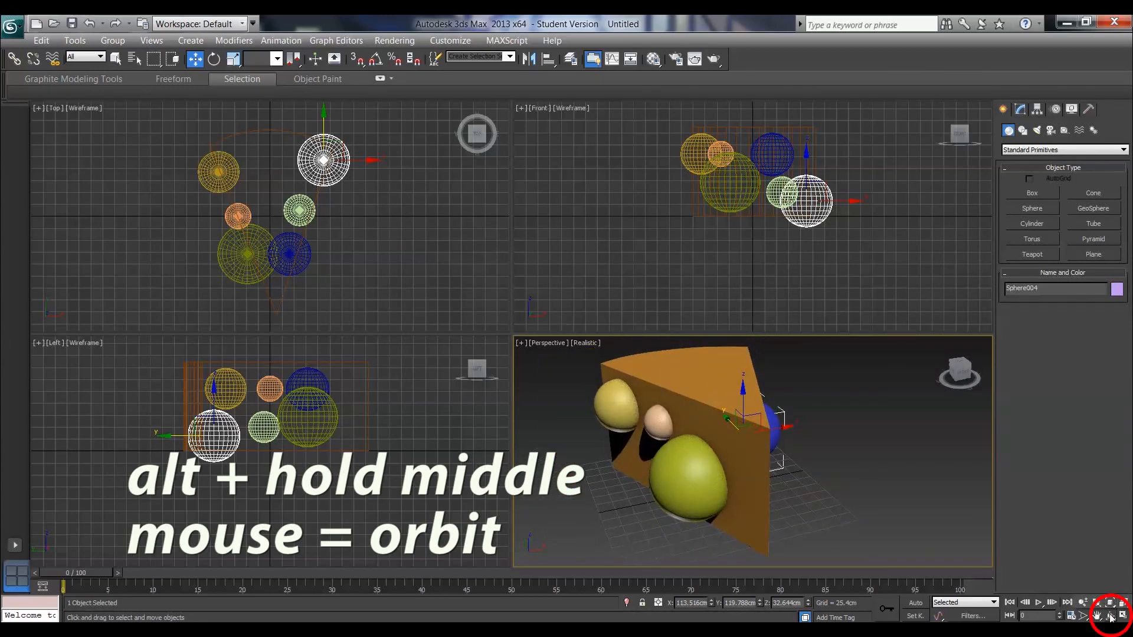
alt+middle_drag(841, 466, 746, 416)
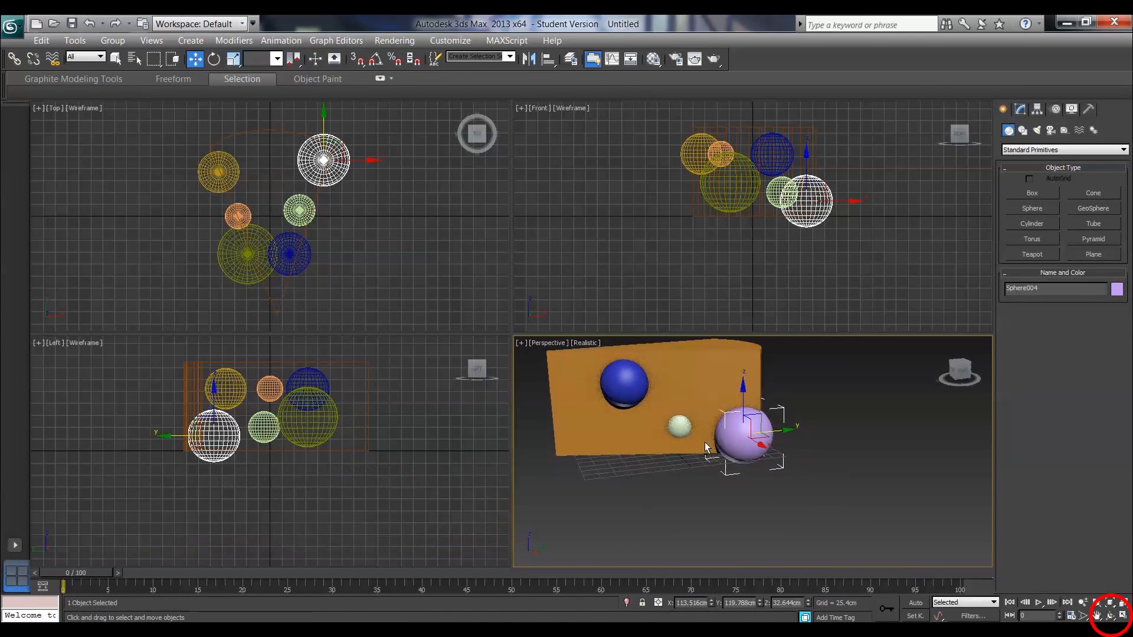
drag(746, 416, 734, 387)
click(679, 425)
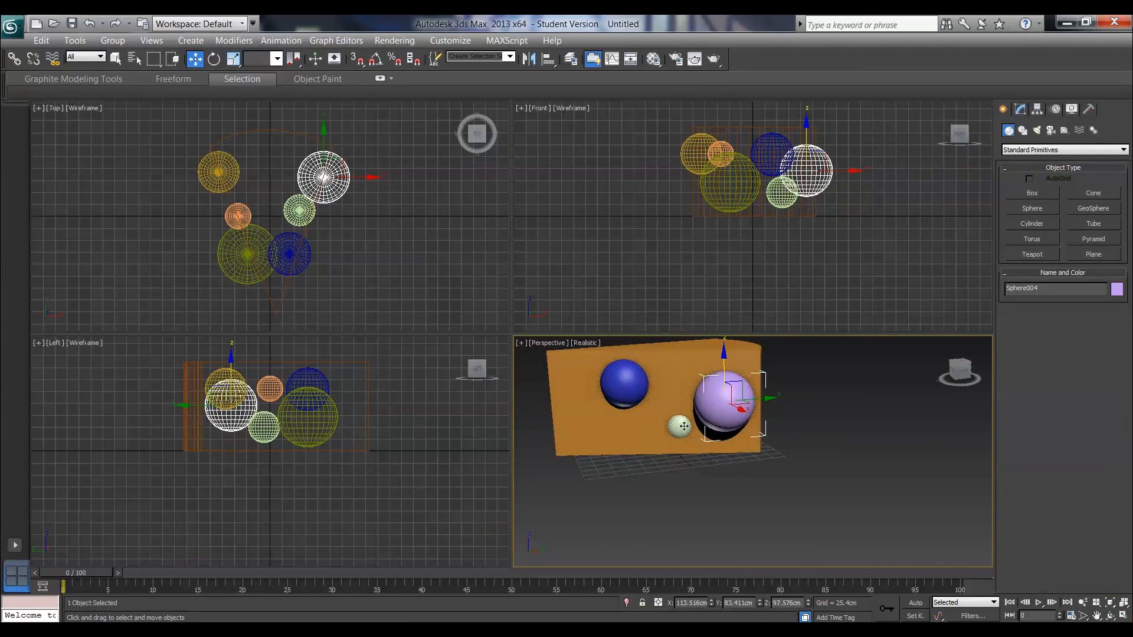
drag(706, 423, 689, 425)
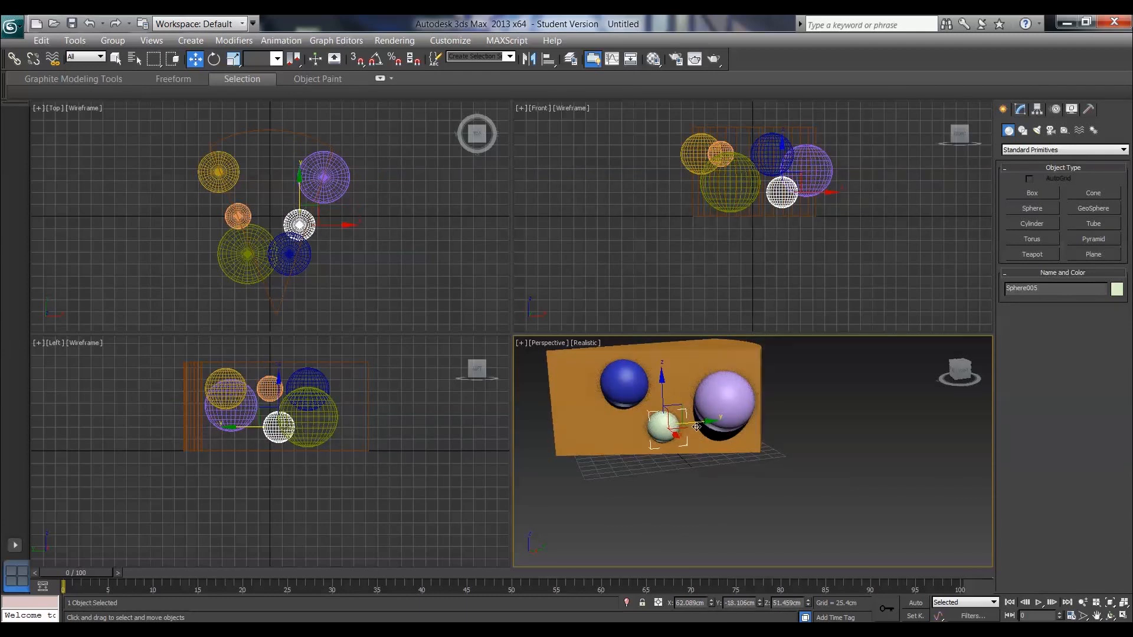
Subtract all six spheres, Sphere001 to Sphere006, from the wedge with a ProBoolean compound object
alt+middle_drag(716, 421, 854, 452)
click(116, 58)
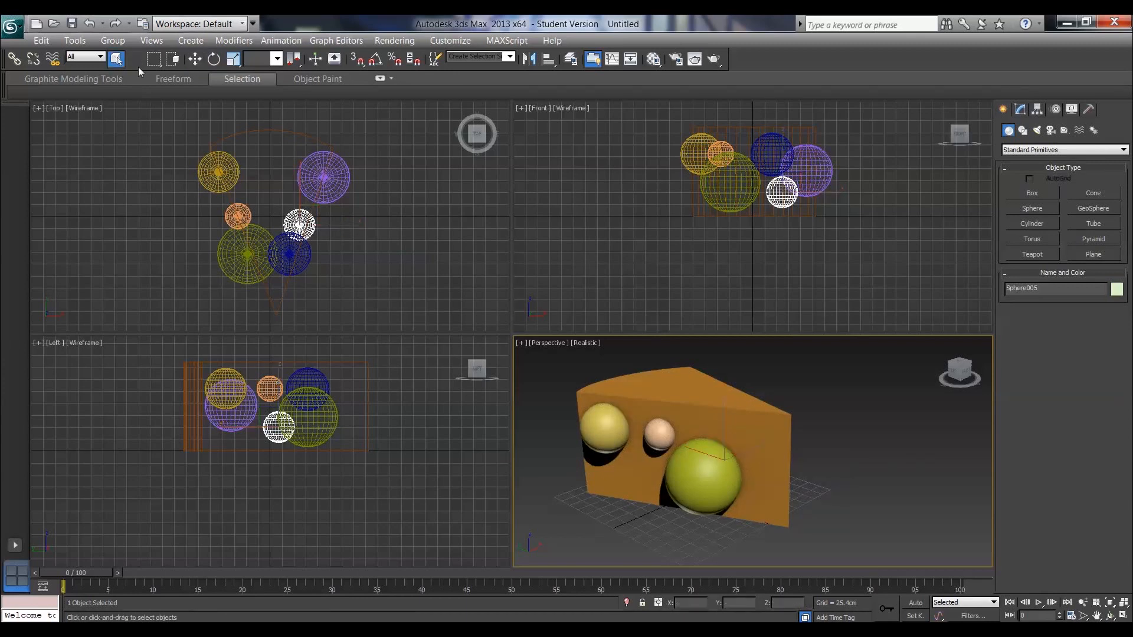
click(701, 406)
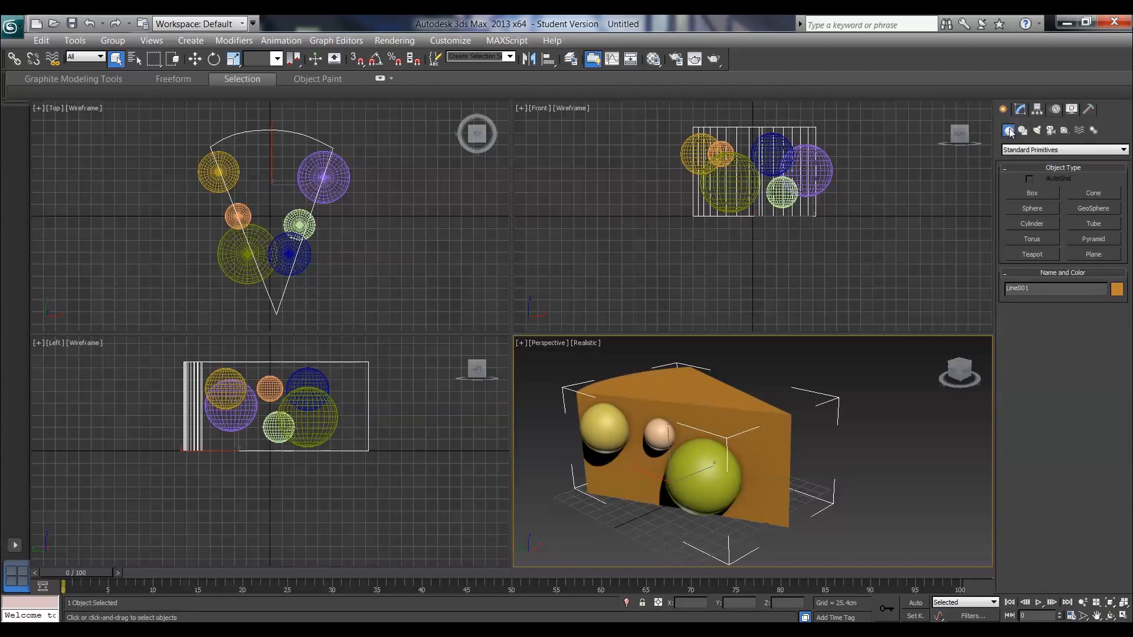
click(1124, 151)
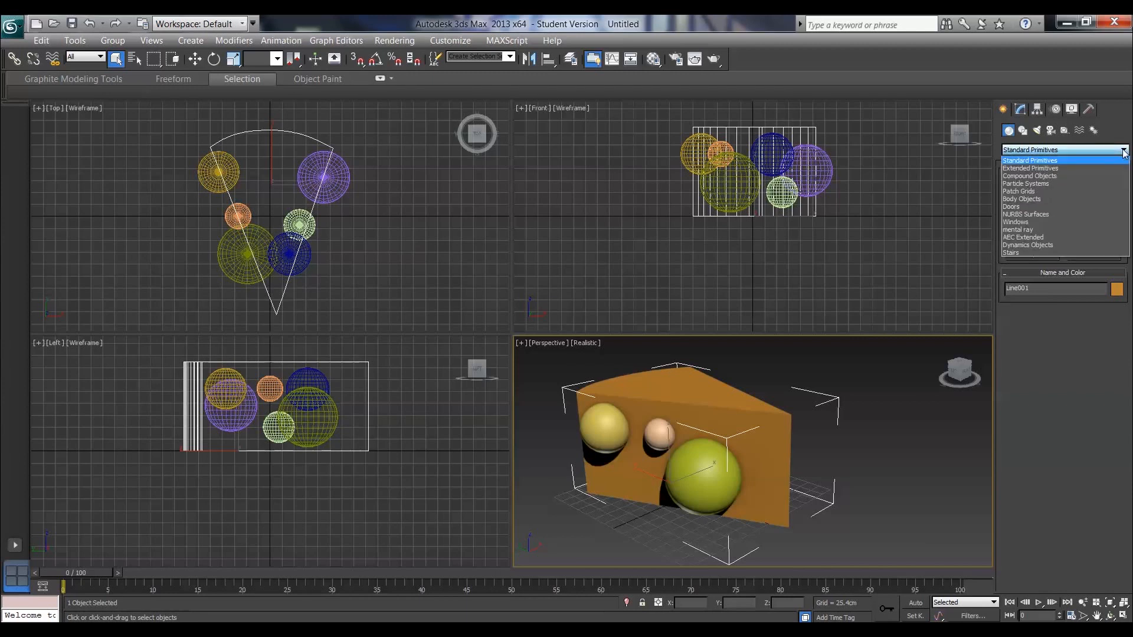
click(1067, 176)
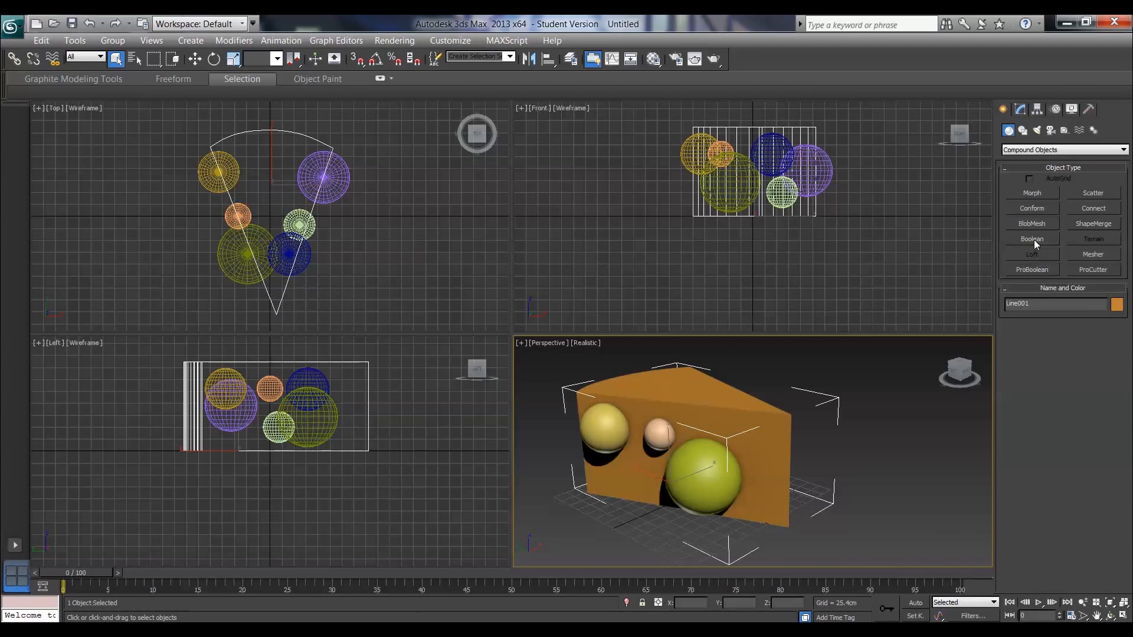
click(1031, 271)
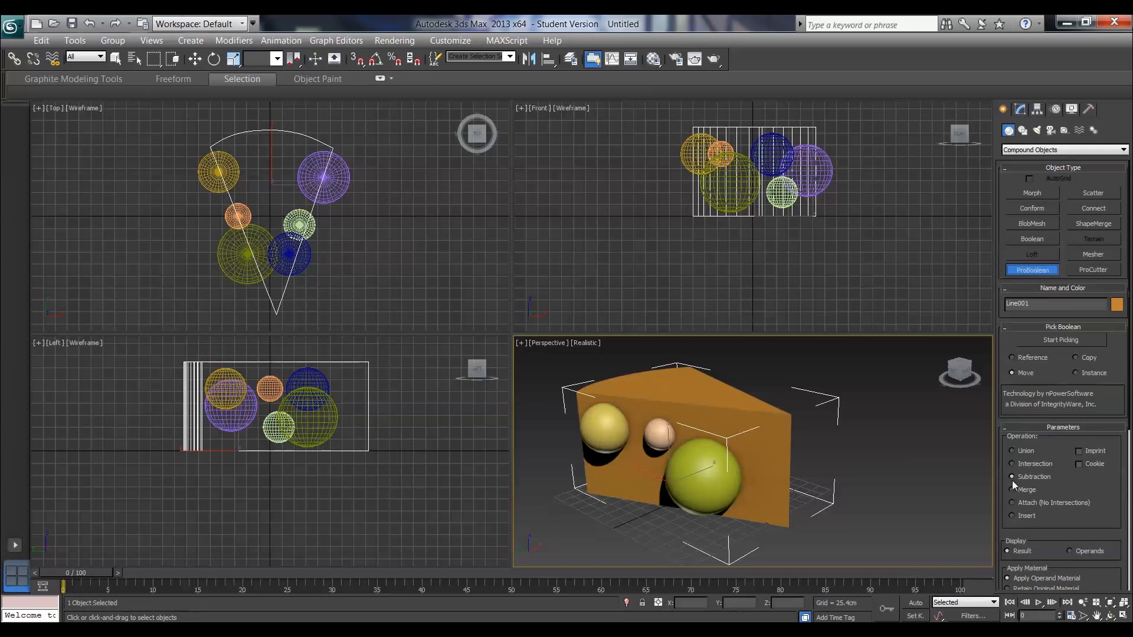
click(1092, 342)
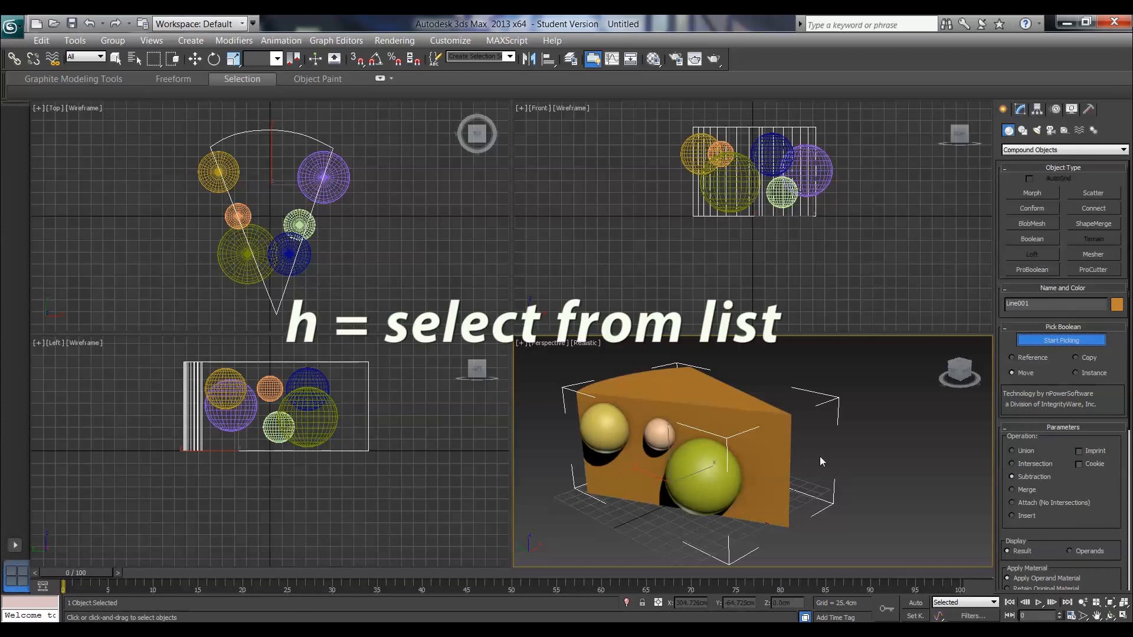
key(h)
drag(629, 218, 607, 273)
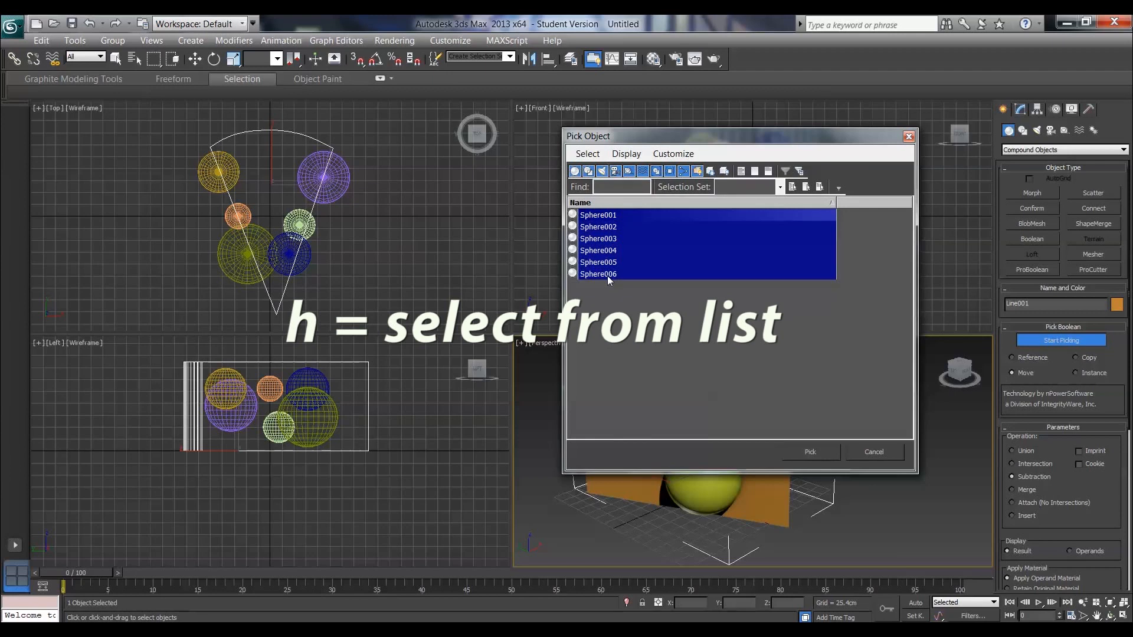
click(820, 452)
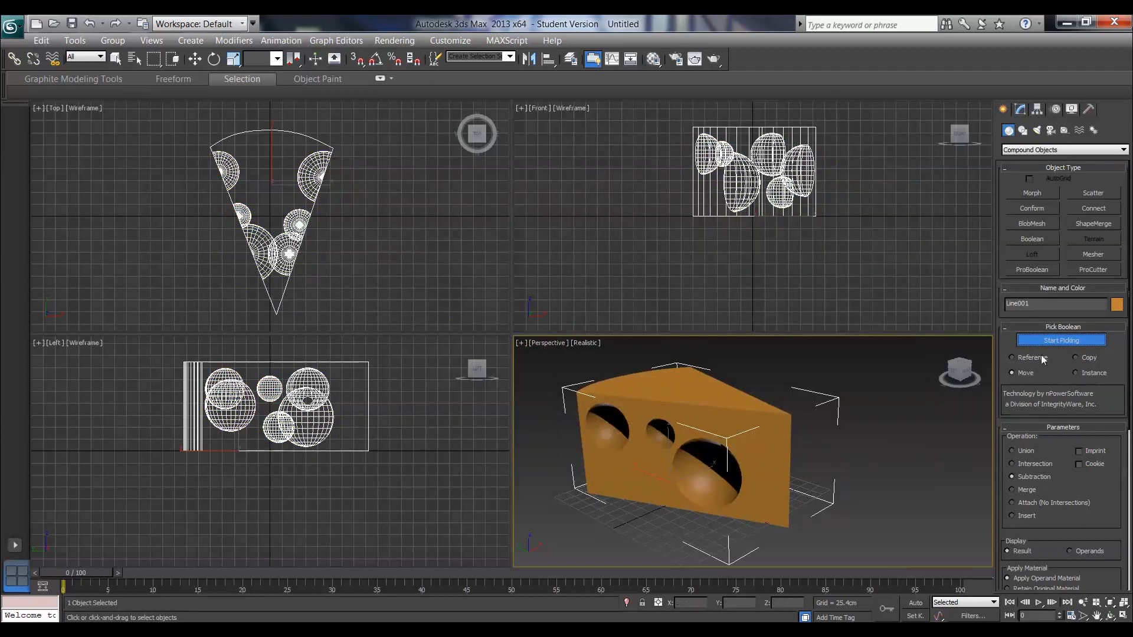
click(1051, 339)
Change the wedge's object color to yellow and inspect the cut holes from both sides
alt+middle_drag(809, 467, 839, 458)
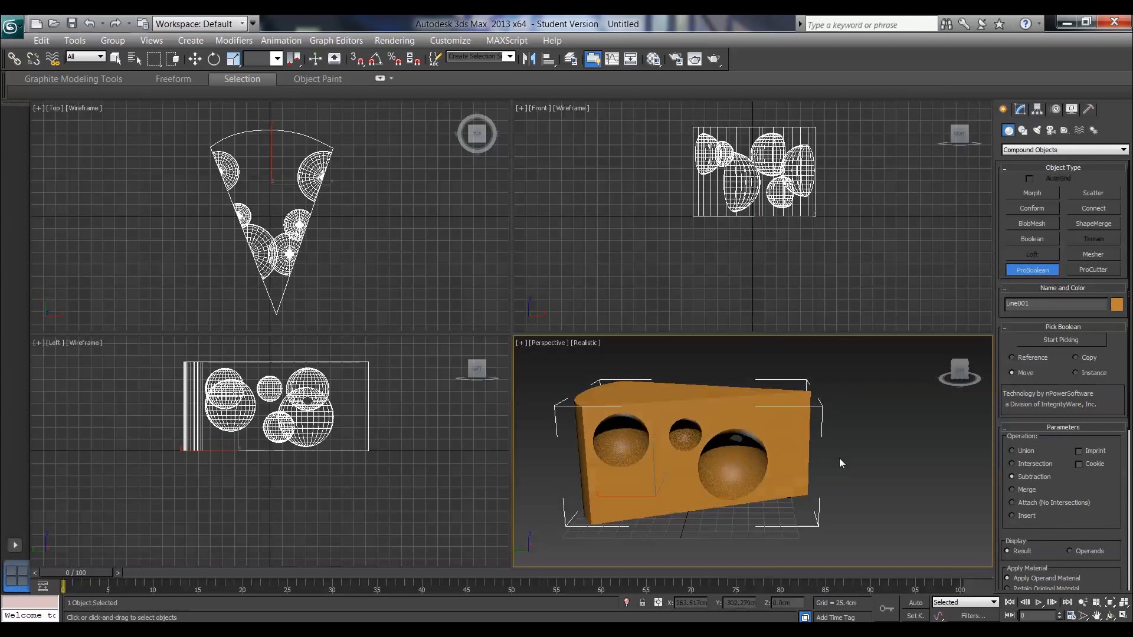
click(1120, 307)
click(346, 298)
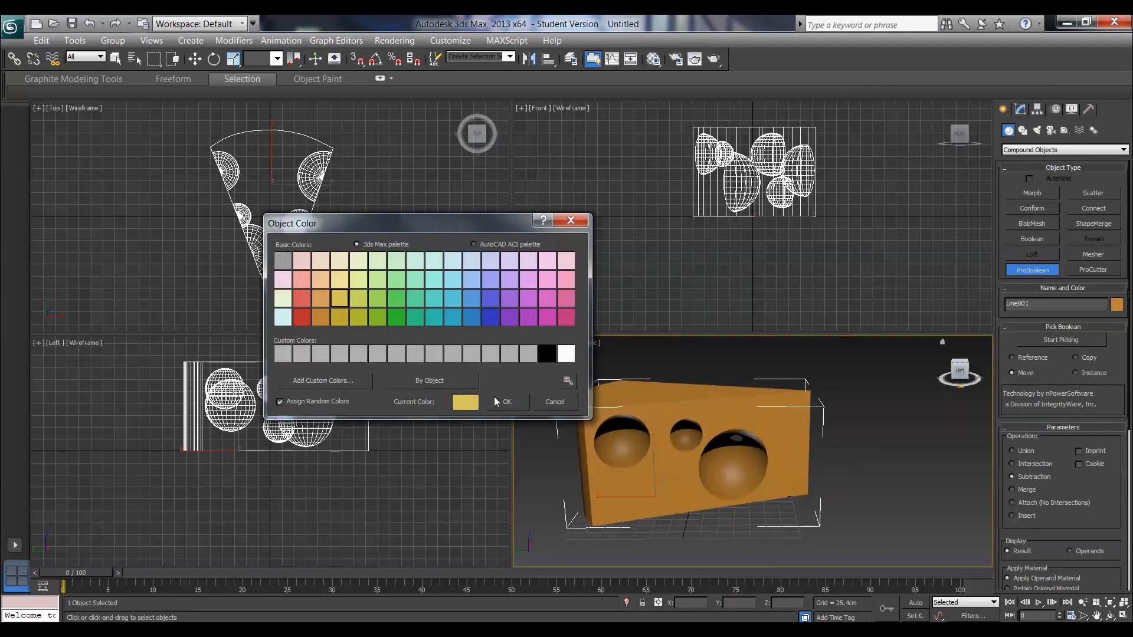
click(497, 397)
alt+middle_drag(763, 424, 523, 433)
alt+middle_drag(682, 452, 720, 444)
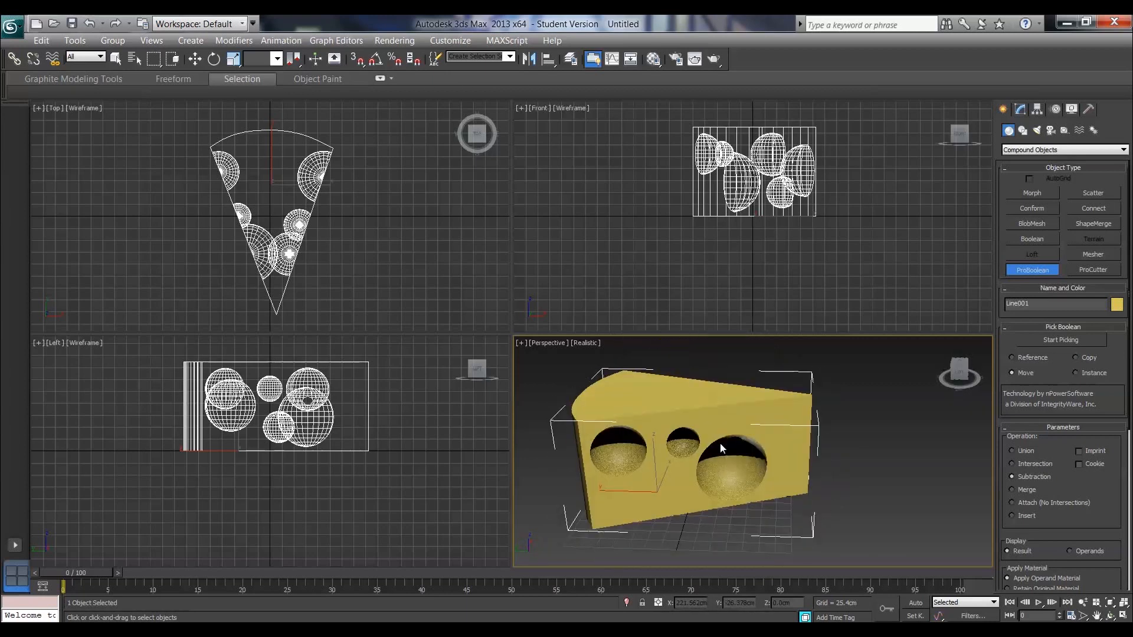
Save the scene as swisscheese in the 3ds Max (*.max) format
click(7, 23)
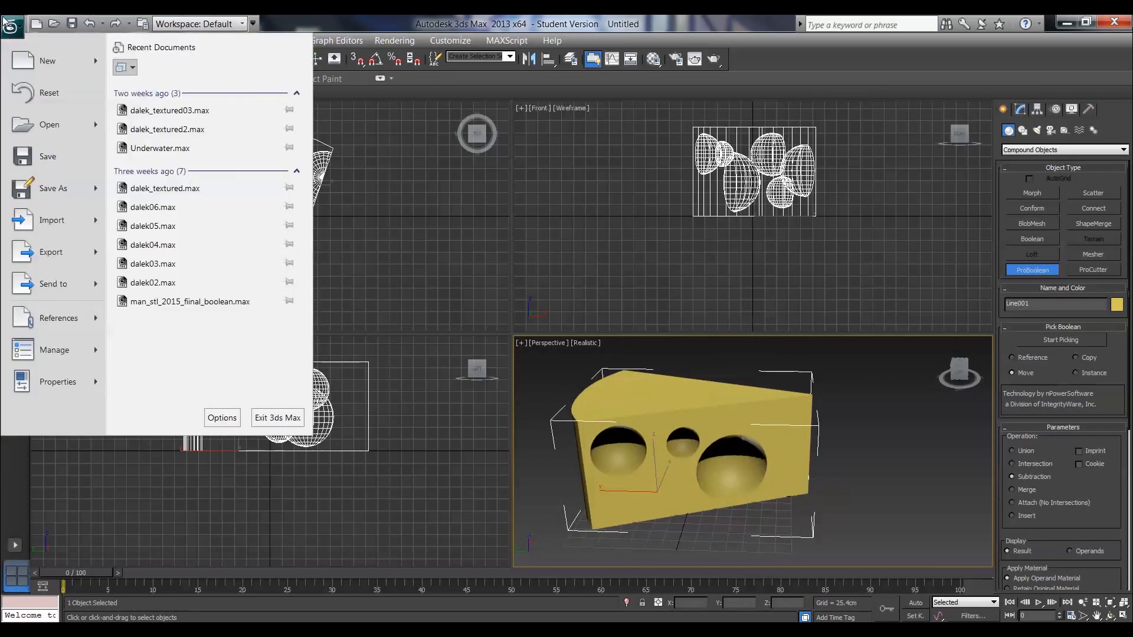
click(35, 156)
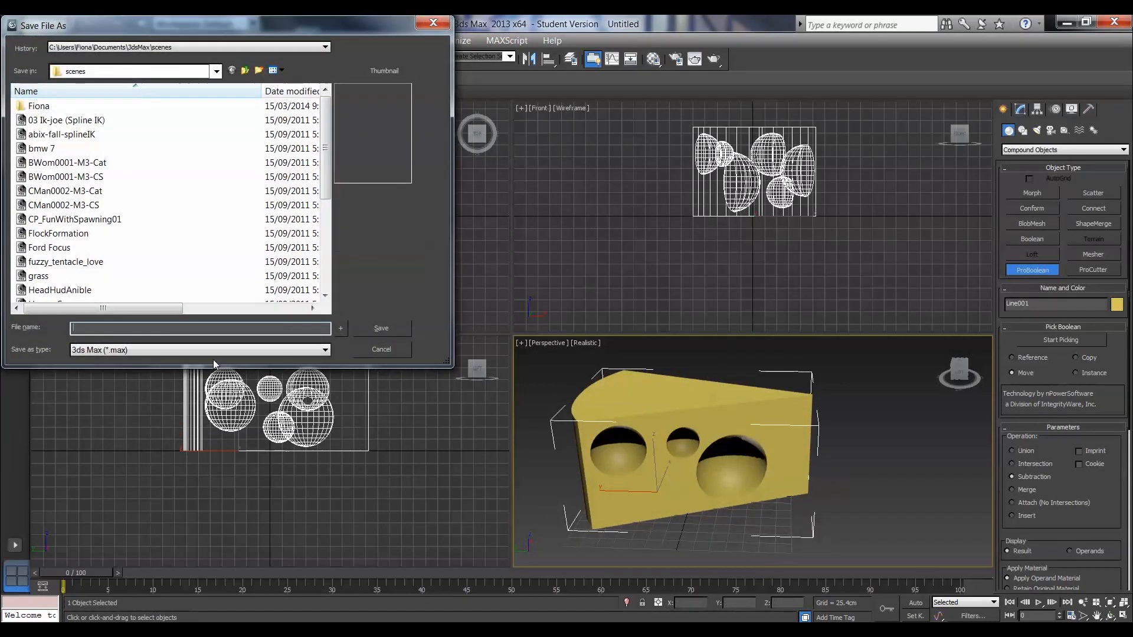
text(swissche)
click(404, 327)
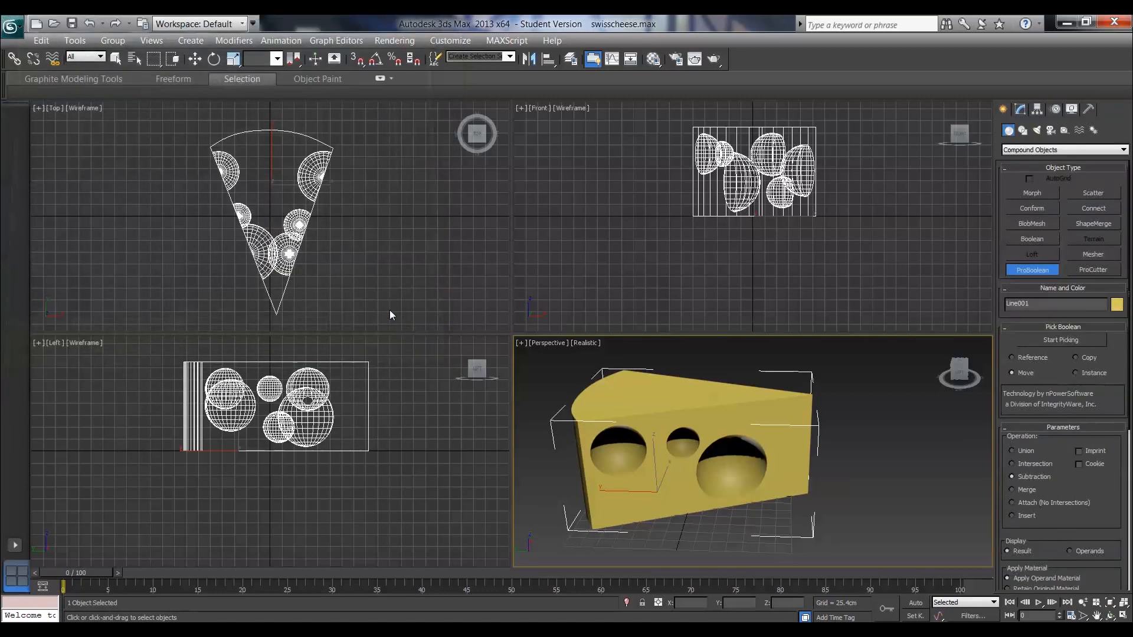
Reset 3ds Max to a new, empty untitled scene
click(16, 29)
click(41, 92)
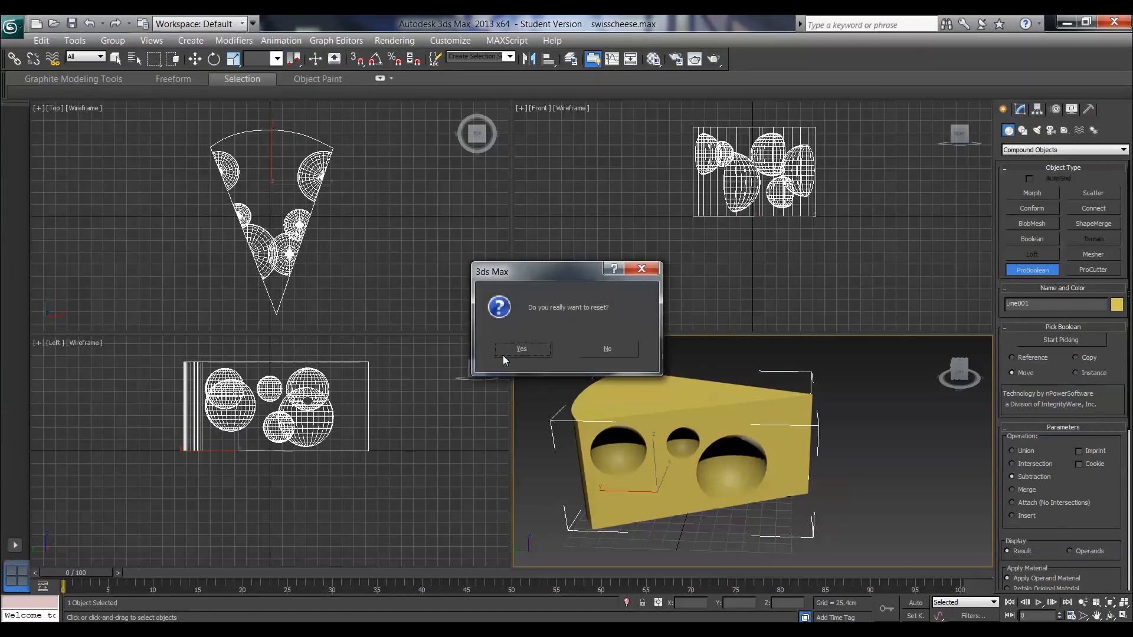
click(509, 353)
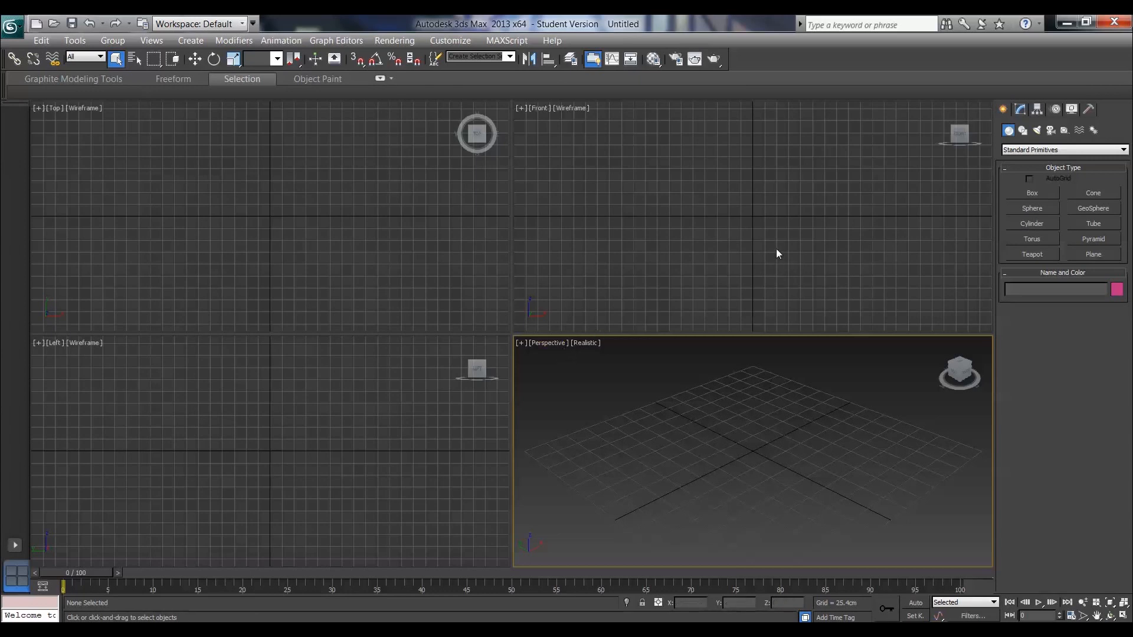
Create a sphere of about 162 cm radius near the Front view's origin and a small one of about 21 cm radius beside it
click(1041, 210)
drag(750, 213, 692, 263)
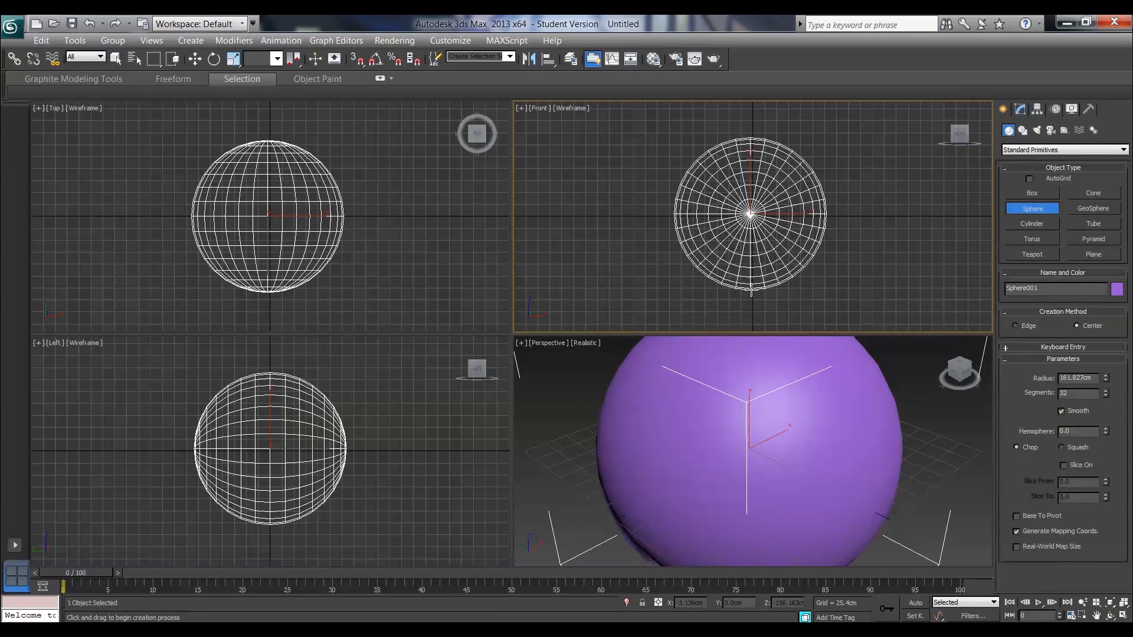
drag(630, 225, 639, 226)
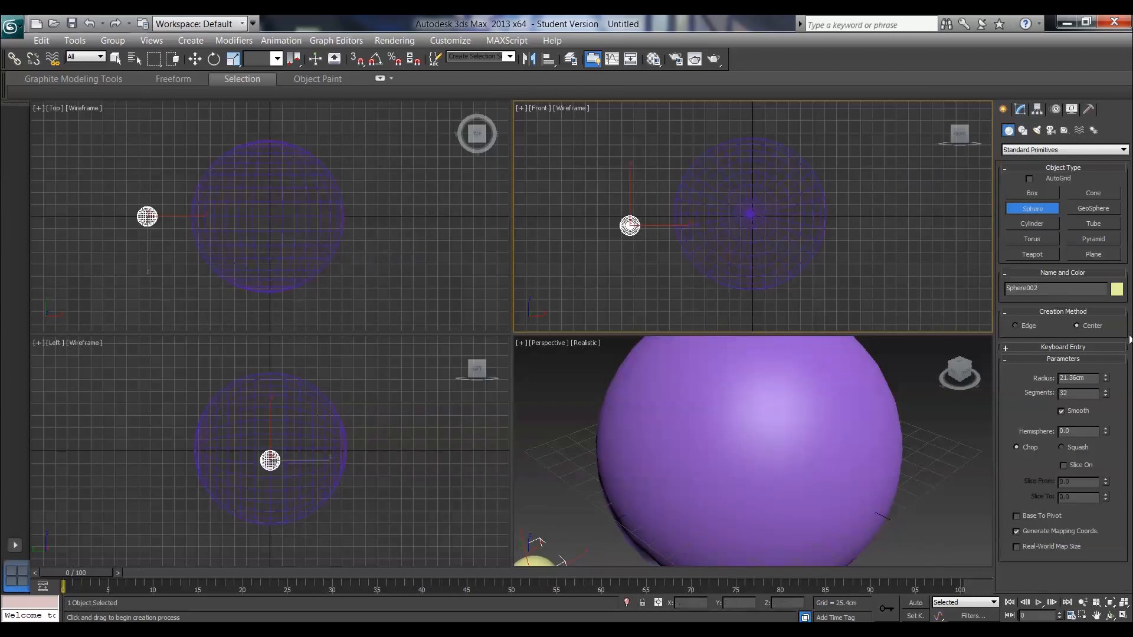
Create a pointed cone in the Front view, about 41 cm in base radius and 132 cm high, up and to the left of the spheres
click(1093, 193)
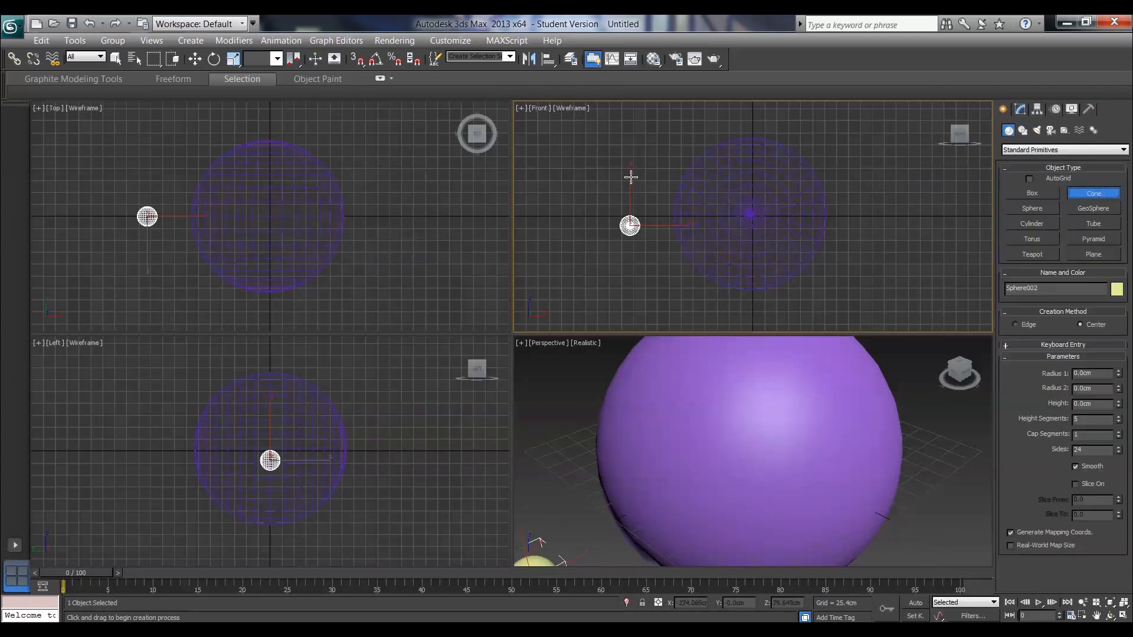
drag(569, 148, 584, 157)
click(589, 120)
click(590, 115)
click(835, 154)
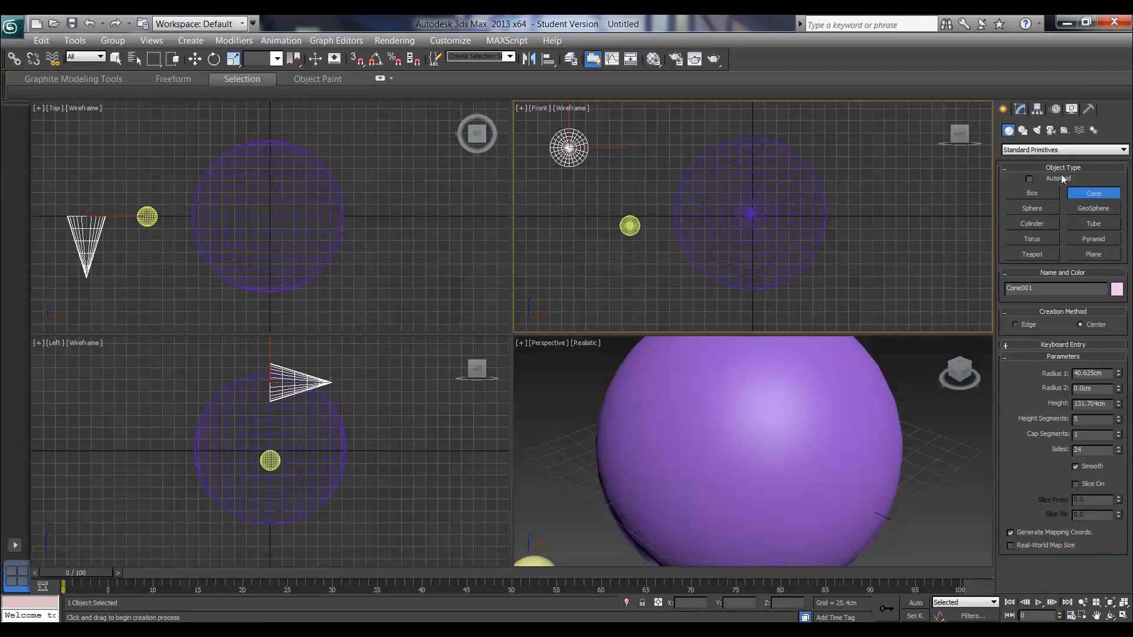
Draw a flat ellipse spline about 40 cm long and 178 cm wide in the Front view, below the small sphere
click(1024, 131)
click(1083, 219)
drag(554, 261, 640, 279)
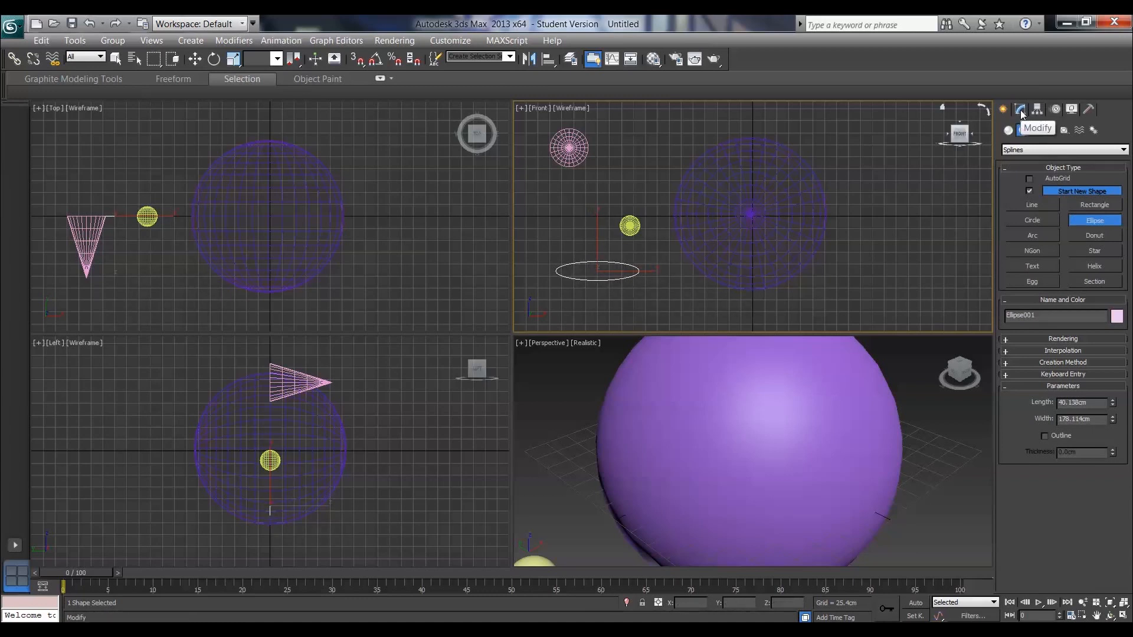
Apply an Extrude modifier to the ellipse with an amount of 195.58 cm
click(1021, 111)
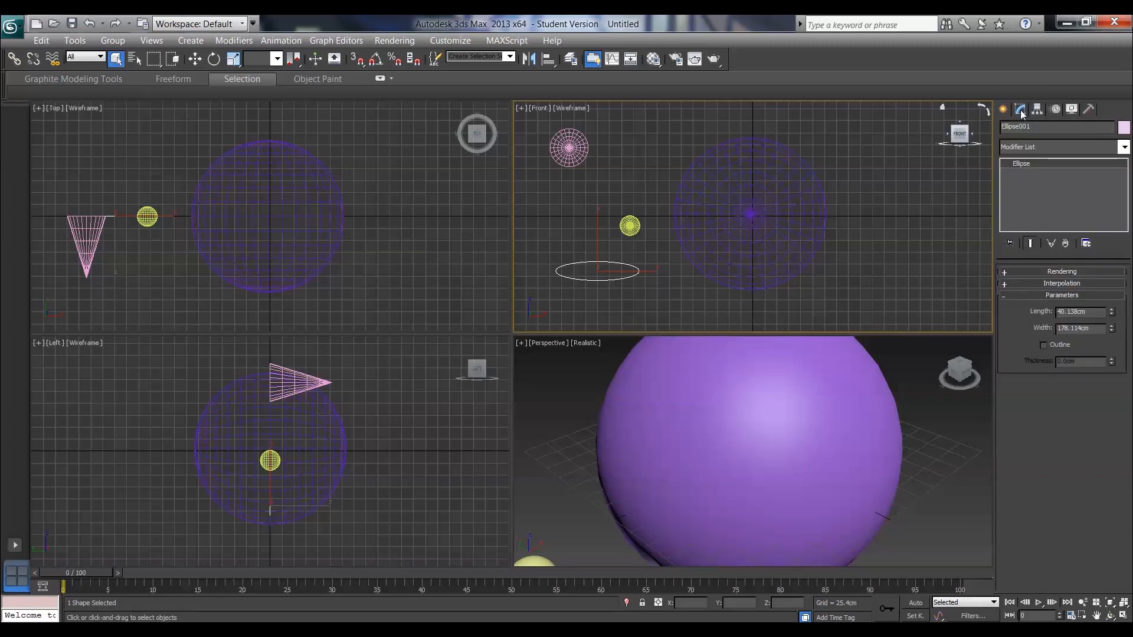
click(1124, 148)
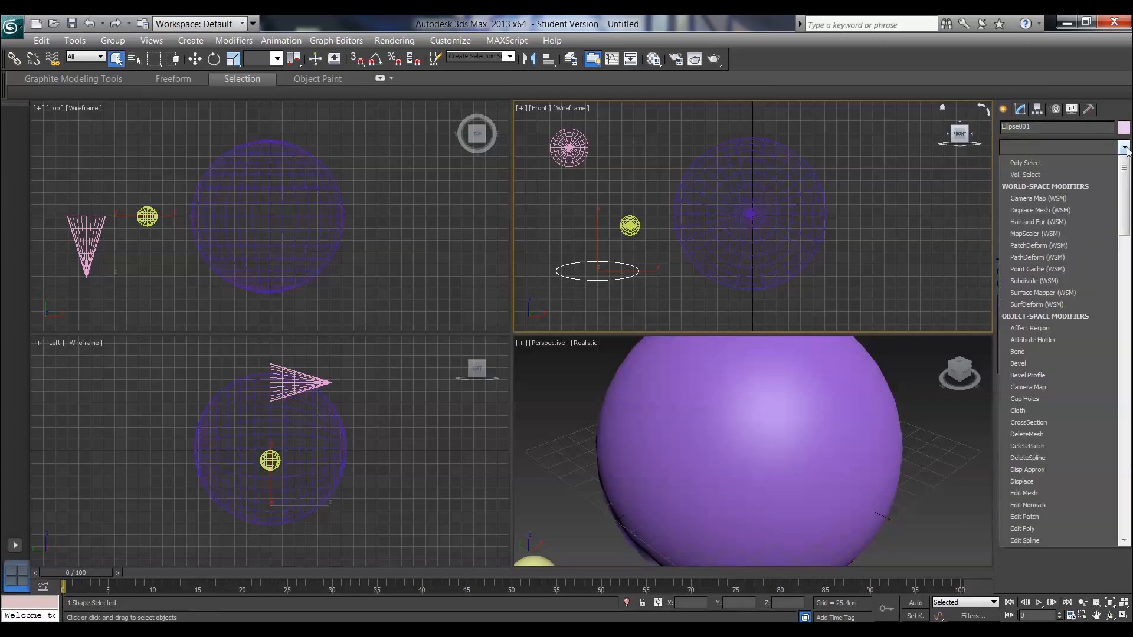
key(e)
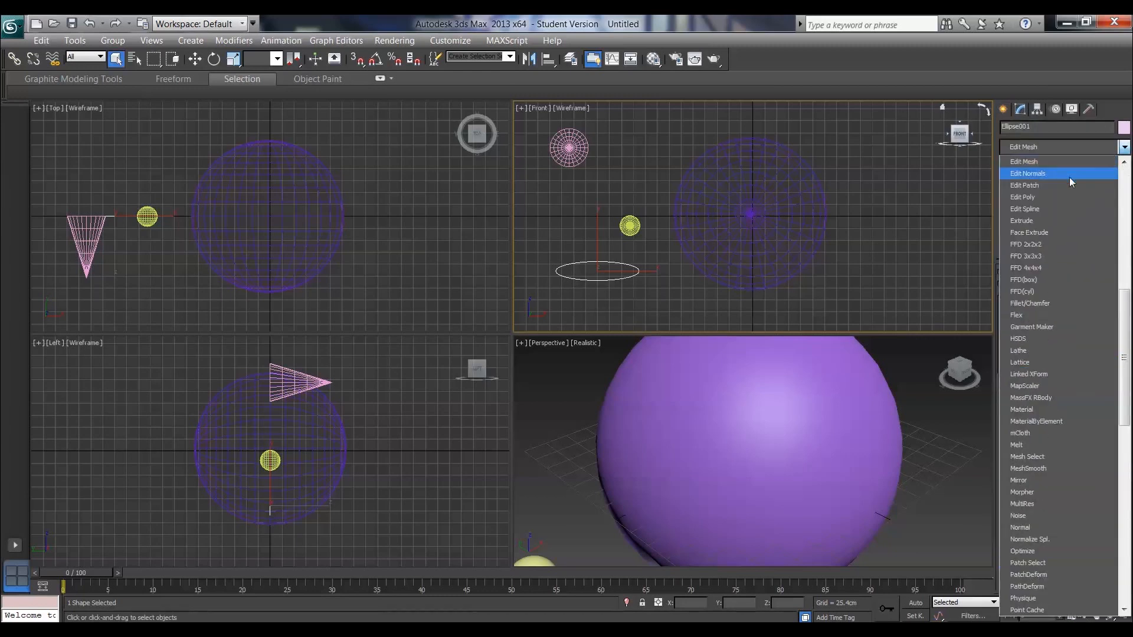
click(1045, 222)
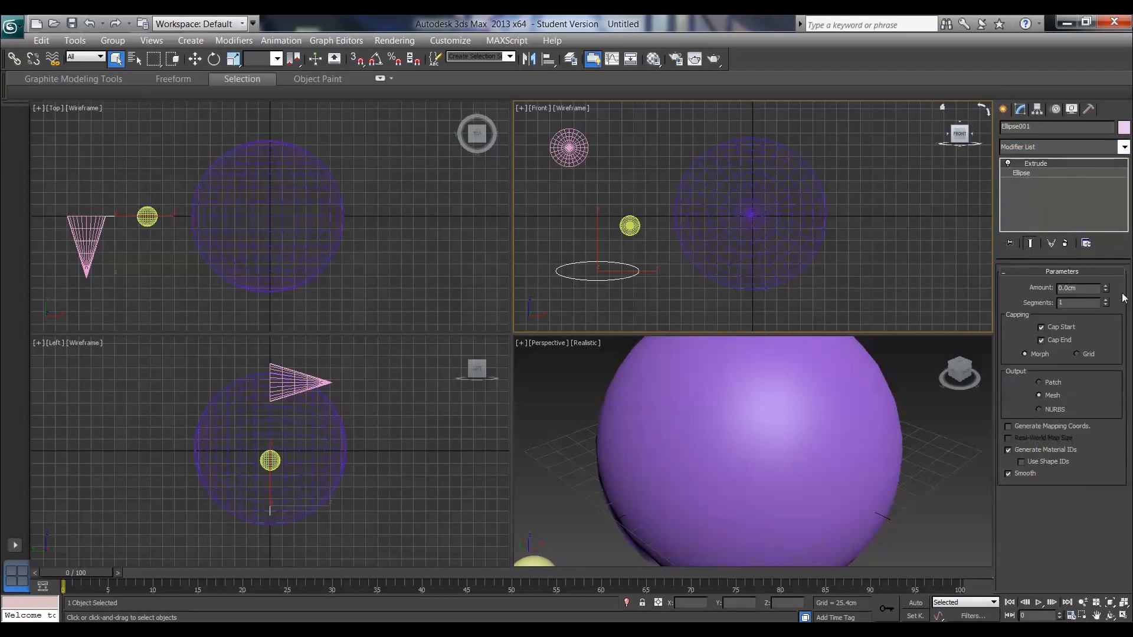
drag(1095, 202, 1087, 199)
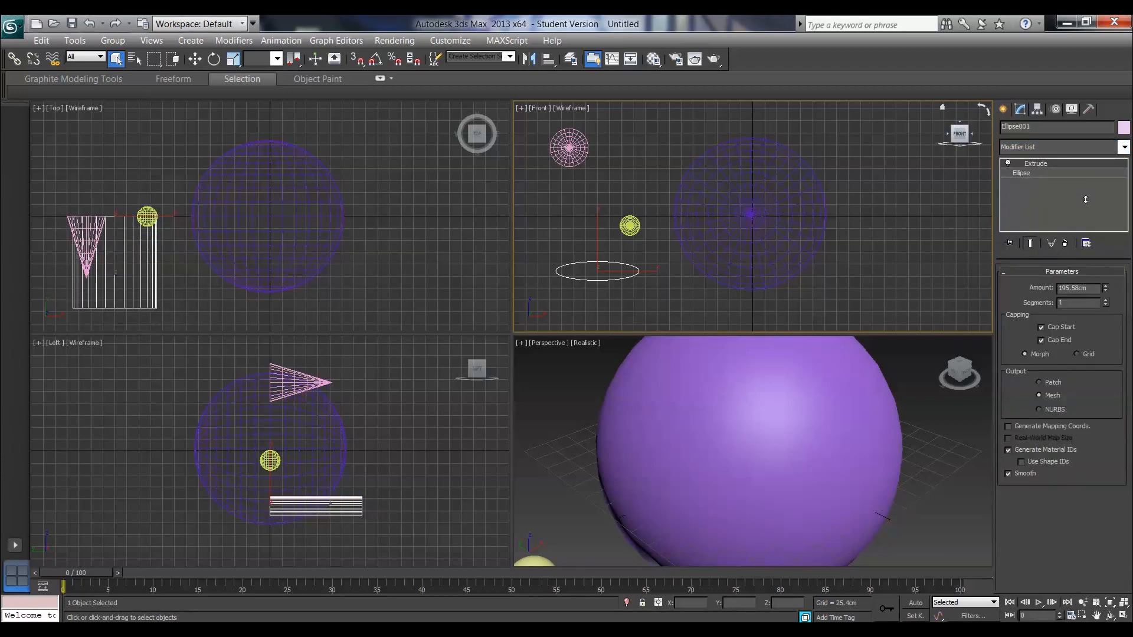
scroll(735, 447, down, 5)
middle_drag(735, 441, 779, 384)
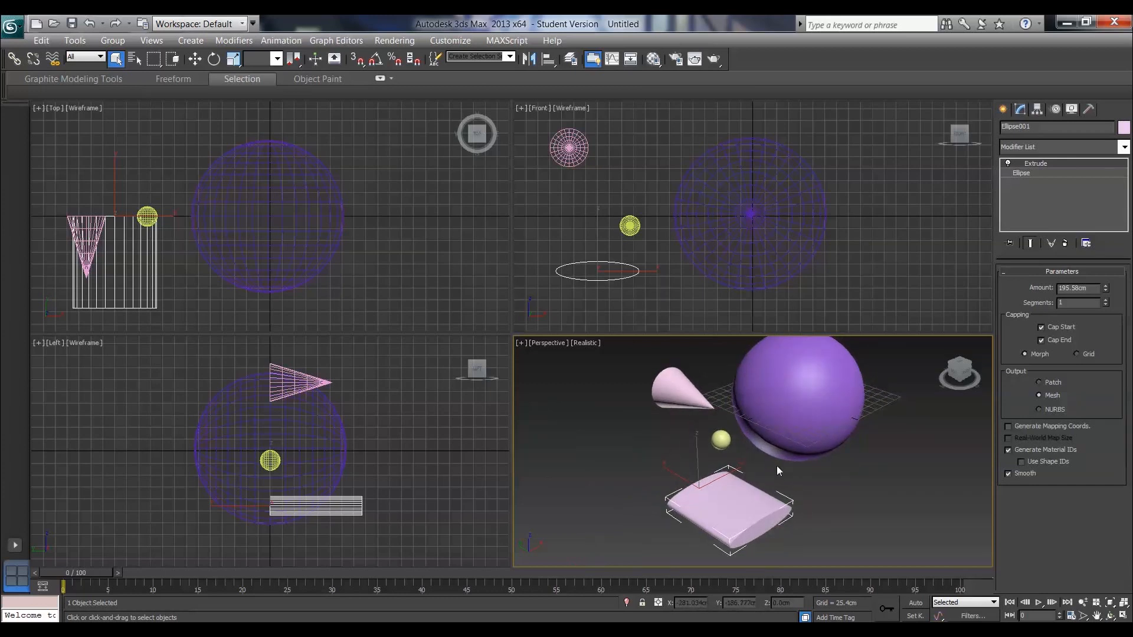
Move the extruded ellipse onto the lower part of the large sphere as a mouth, projecting from its front
click(195, 59)
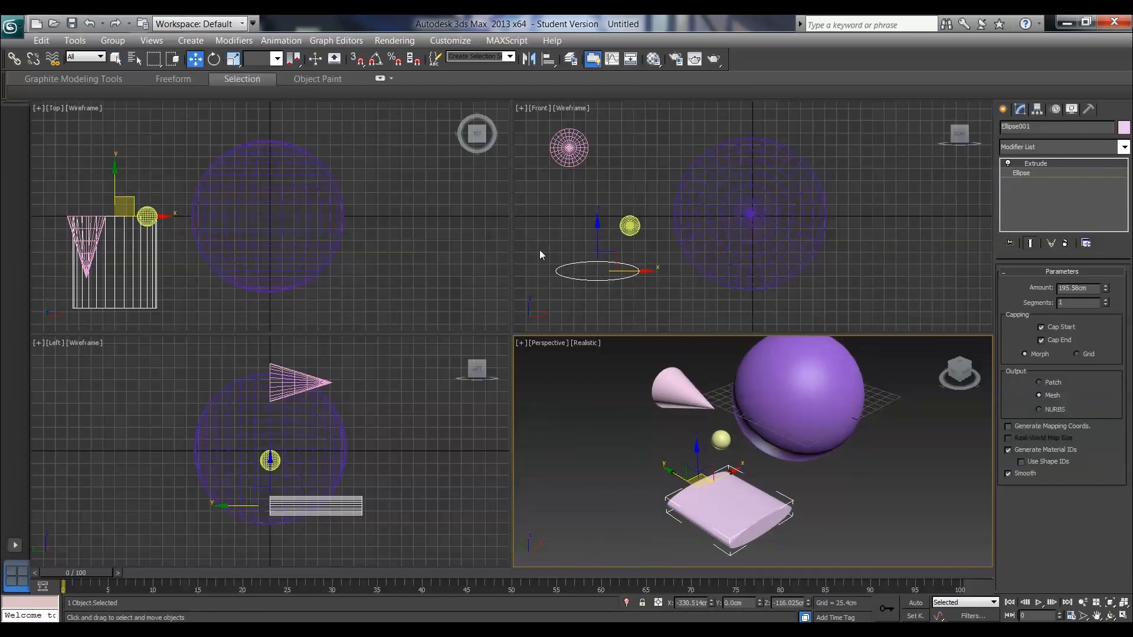
click(631, 271)
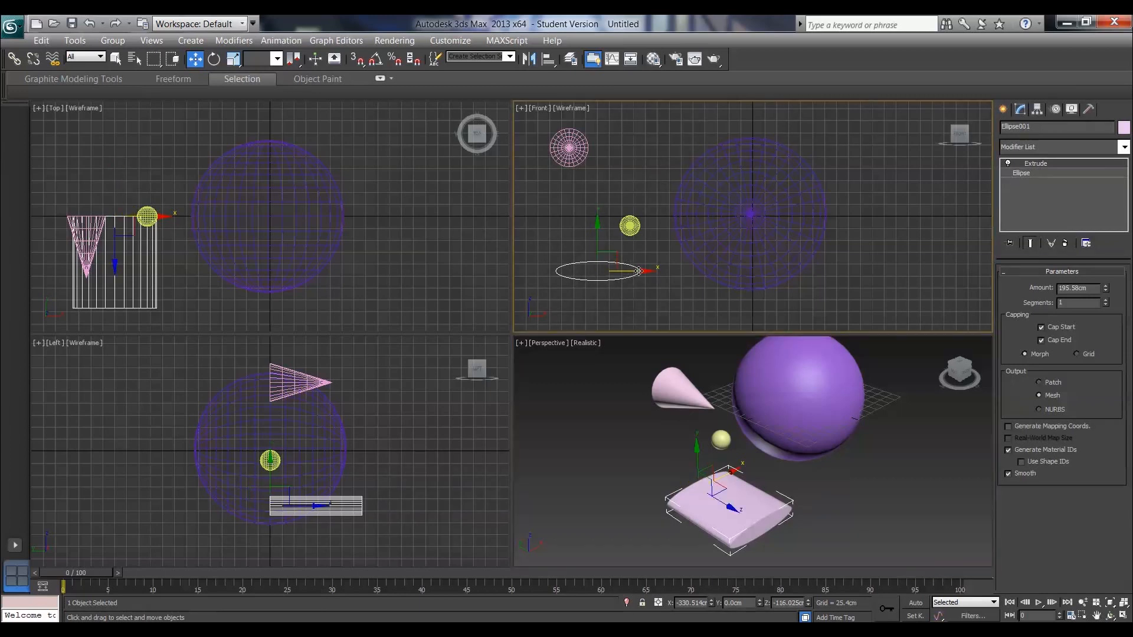
drag(637, 272, 792, 251)
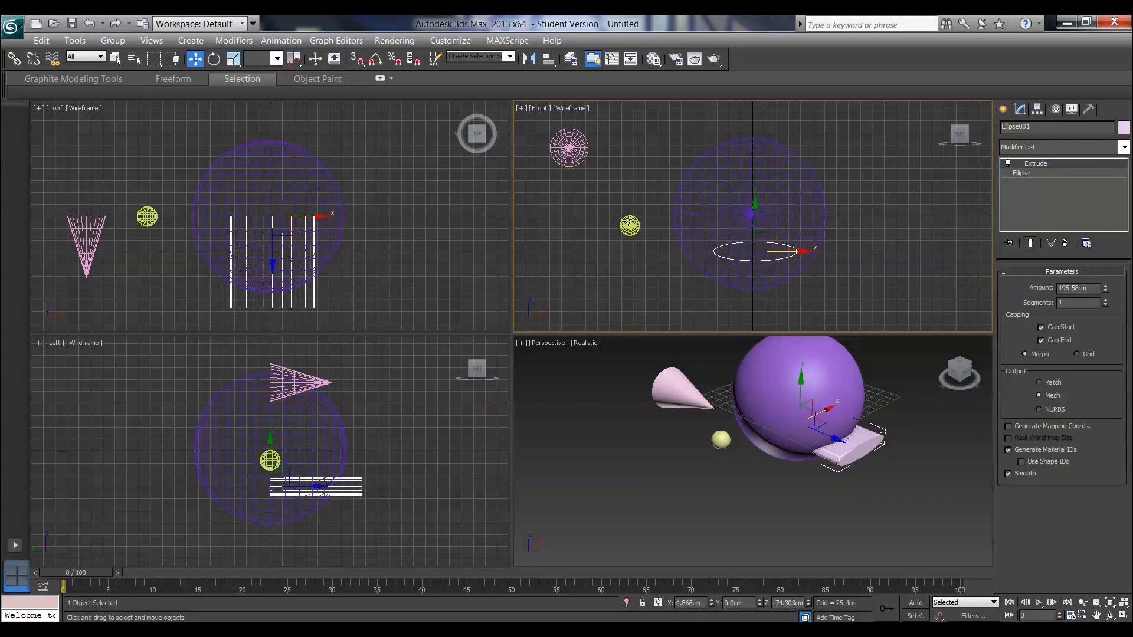
Move the small sphere above the extruded ellipse and forward until it sits half-embedded in the large sphere's front surface
click(630, 225)
drag(630, 225, 749, 225)
right_click(468, 234)
drag(267, 176, 270, 250)
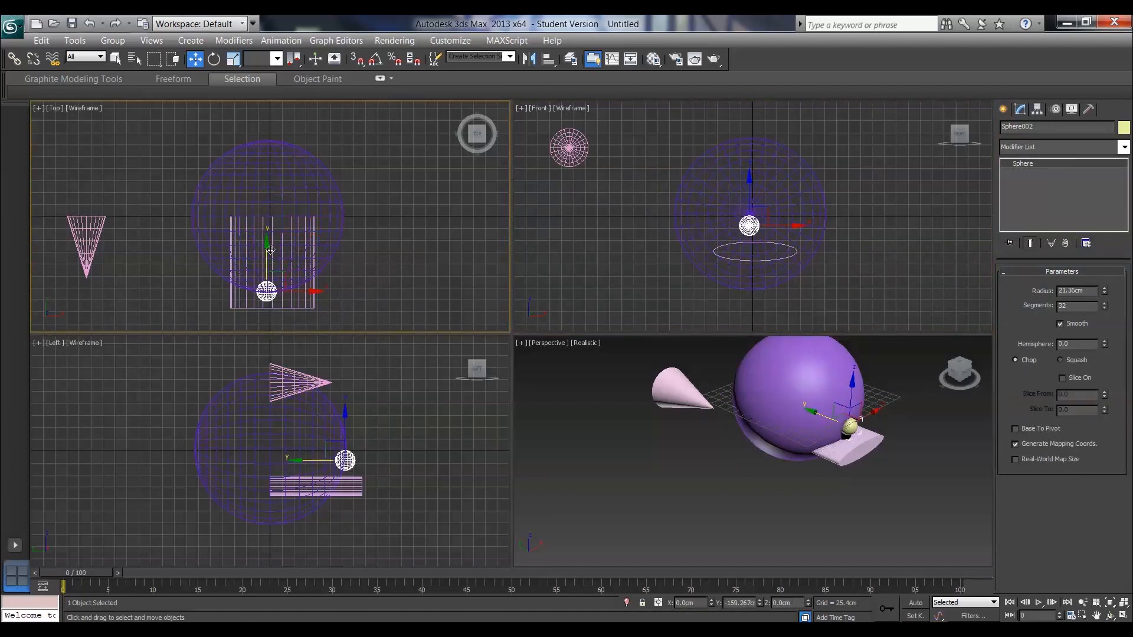
Rotate the cone so its tip points up and outward, and move its base into the large sphere's upper left side
click(584, 156)
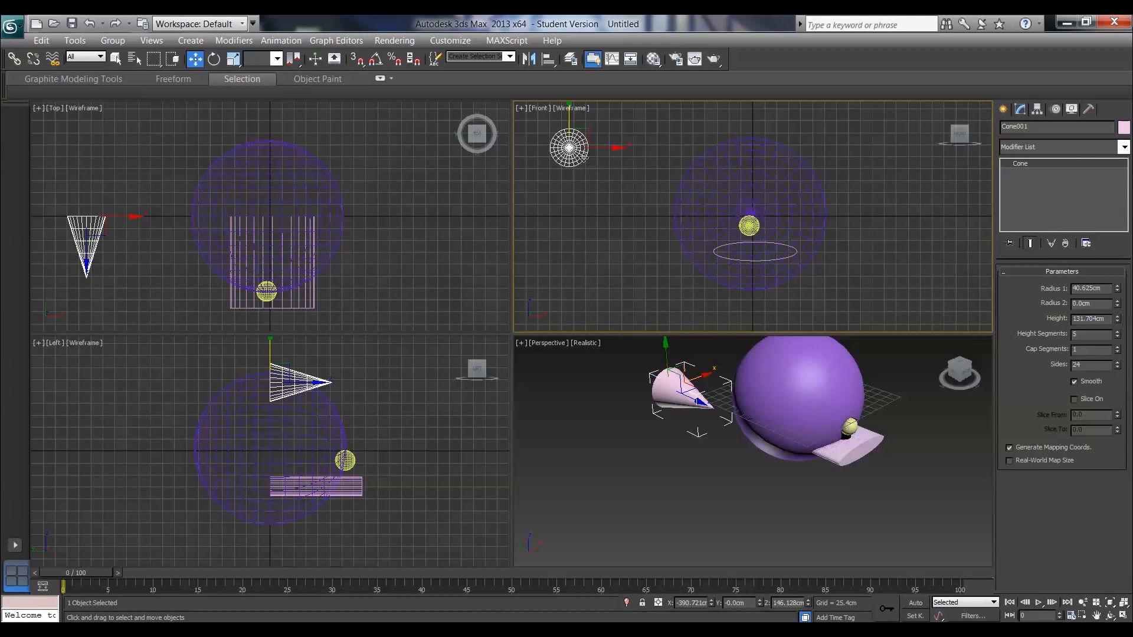
middle_drag(575, 155, 597, 176)
click(215, 61)
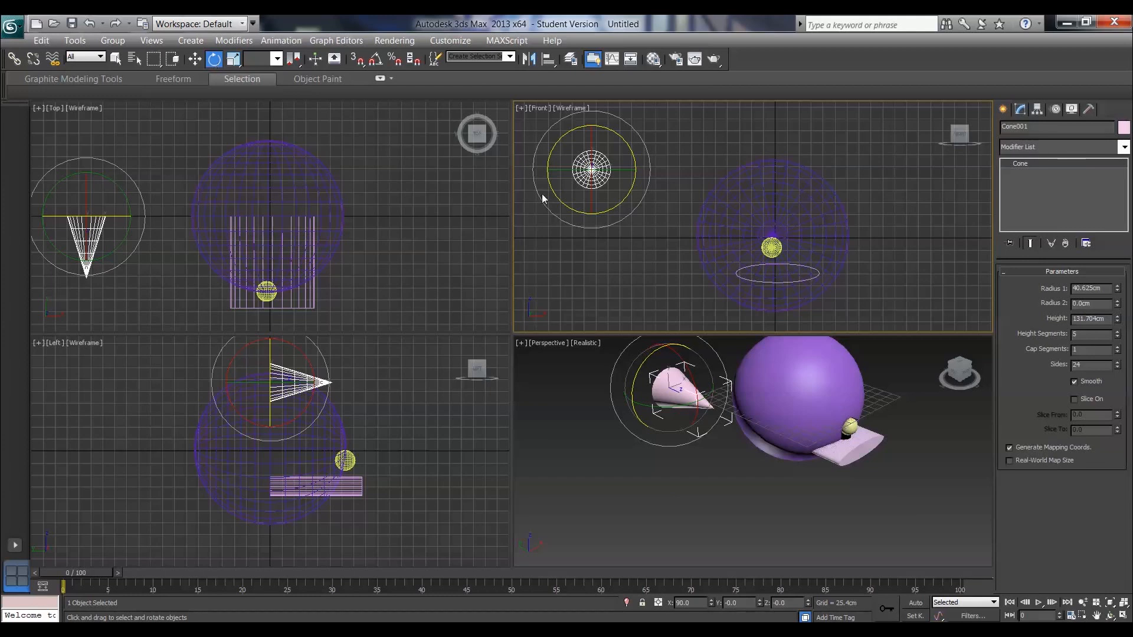
drag(594, 204, 592, 97)
drag(634, 154, 591, 101)
click(194, 59)
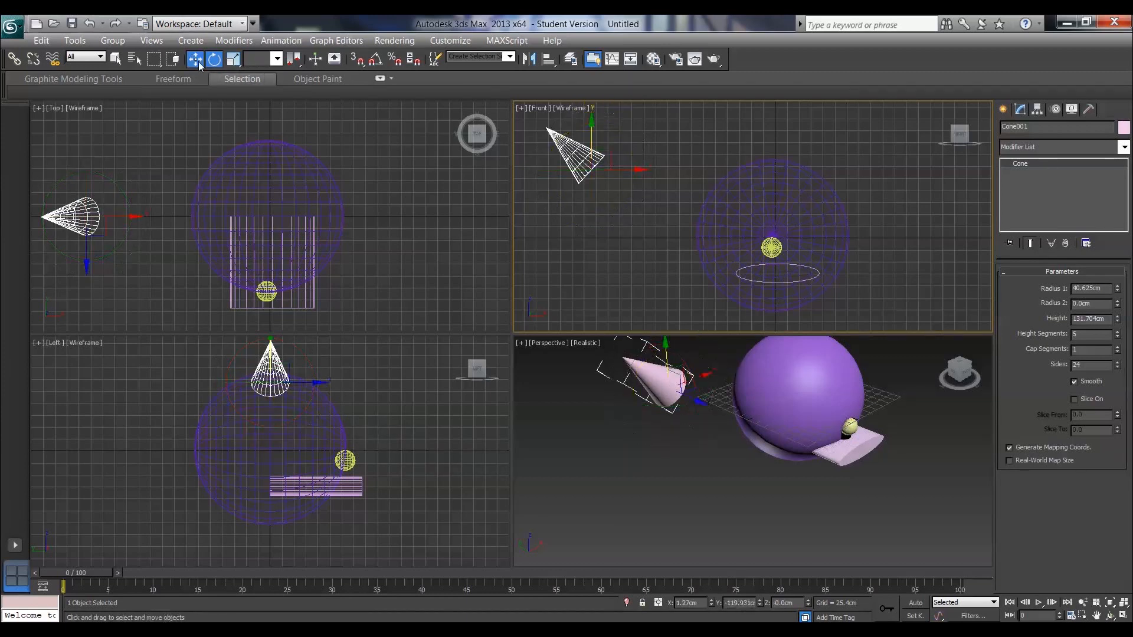
drag(610, 153, 741, 171)
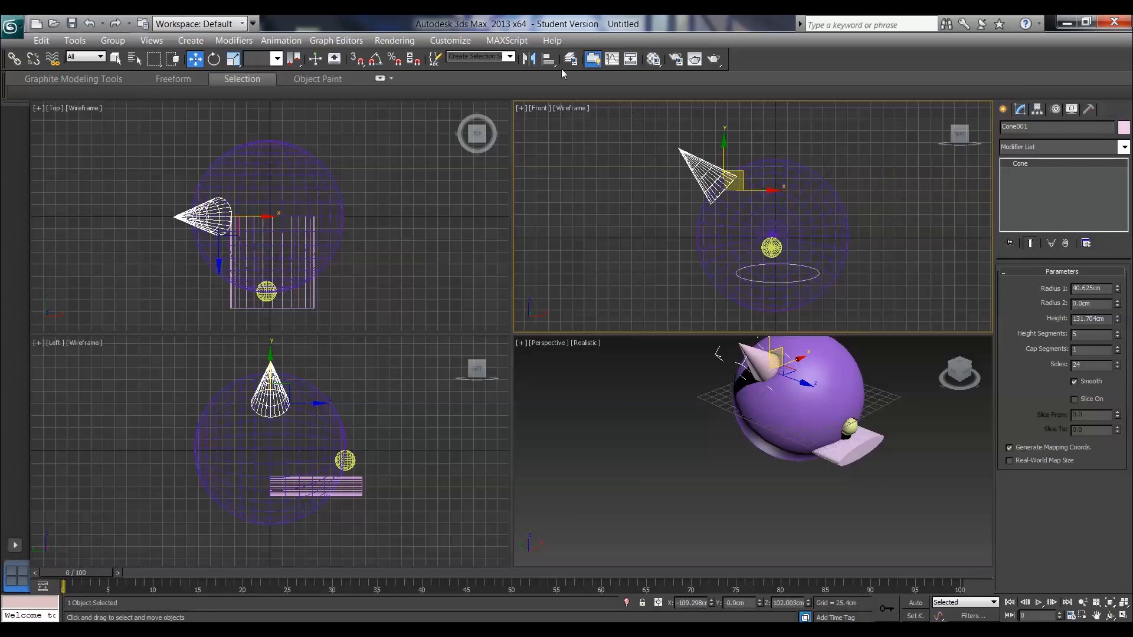
Mirror the cone across the X axis as a copy and move the copy to the opposite upper side of the large sphere
click(529, 61)
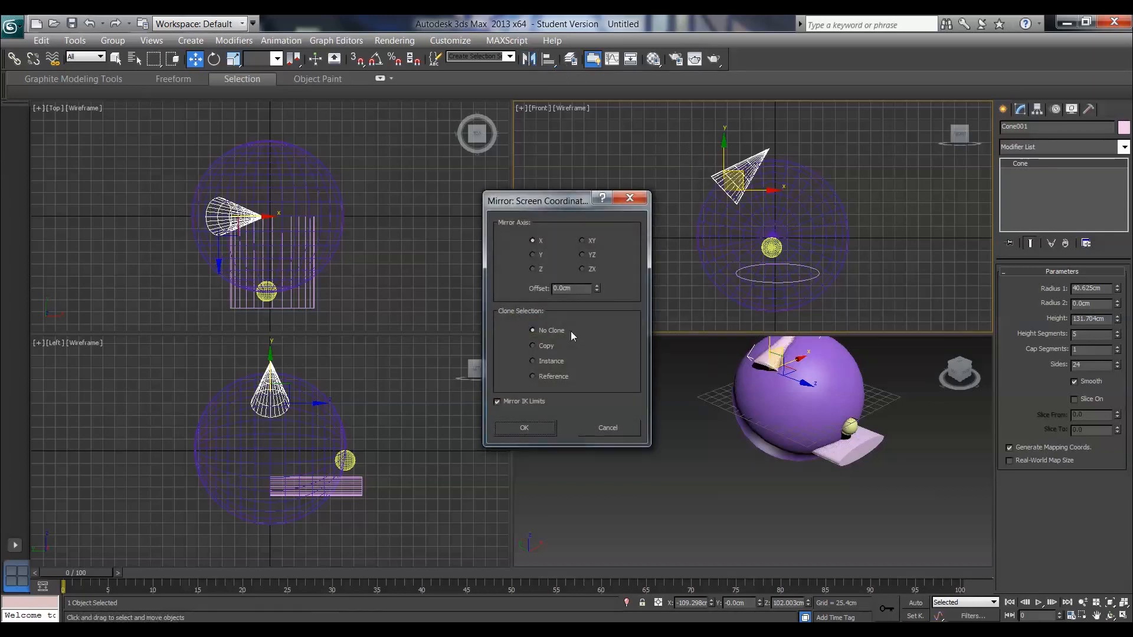
click(541, 347)
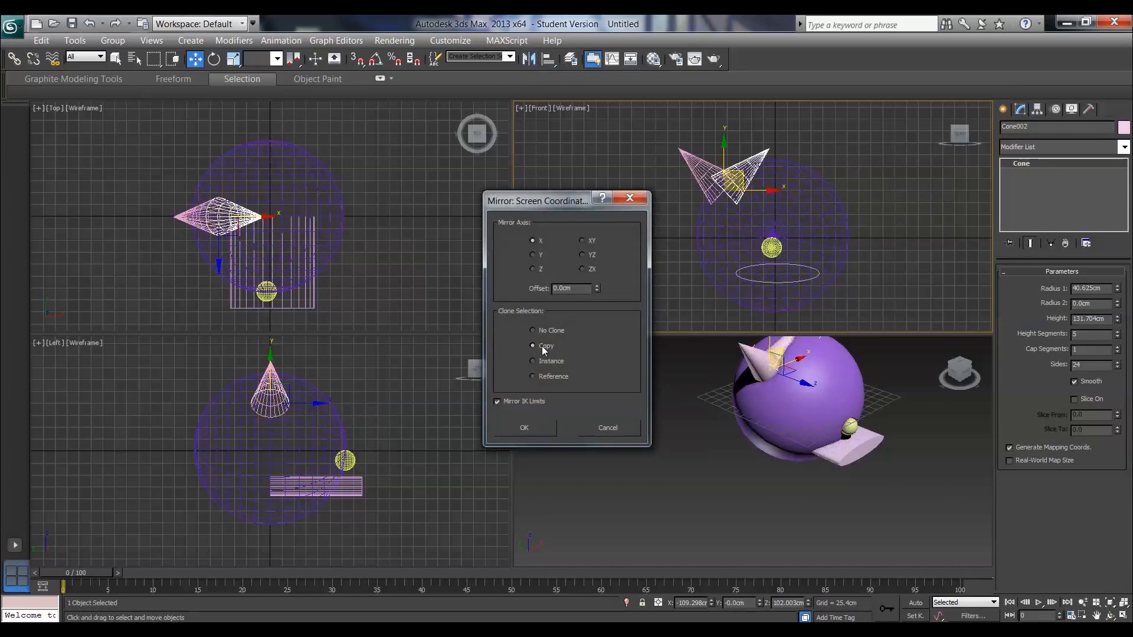
click(532, 427)
drag(771, 191, 867, 194)
middle_drag(829, 393, 734, 439)
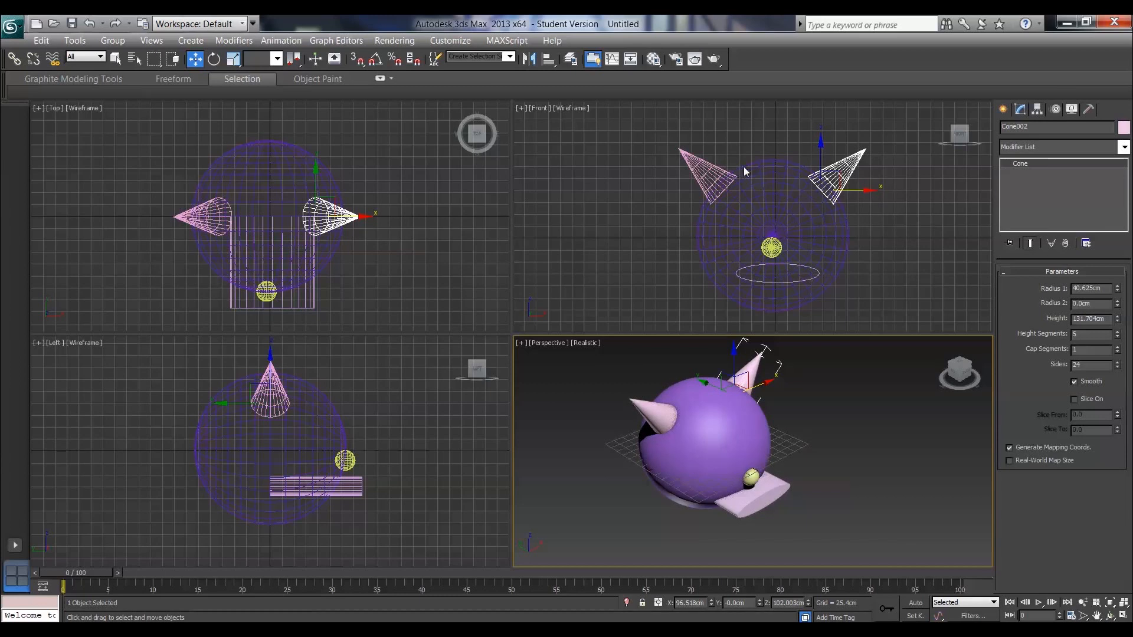
Center the extruded ellipse horizontally on the large sphere and raise the small sphere to the middle of its face
middle_drag(788, 202, 761, 193)
click(750, 234)
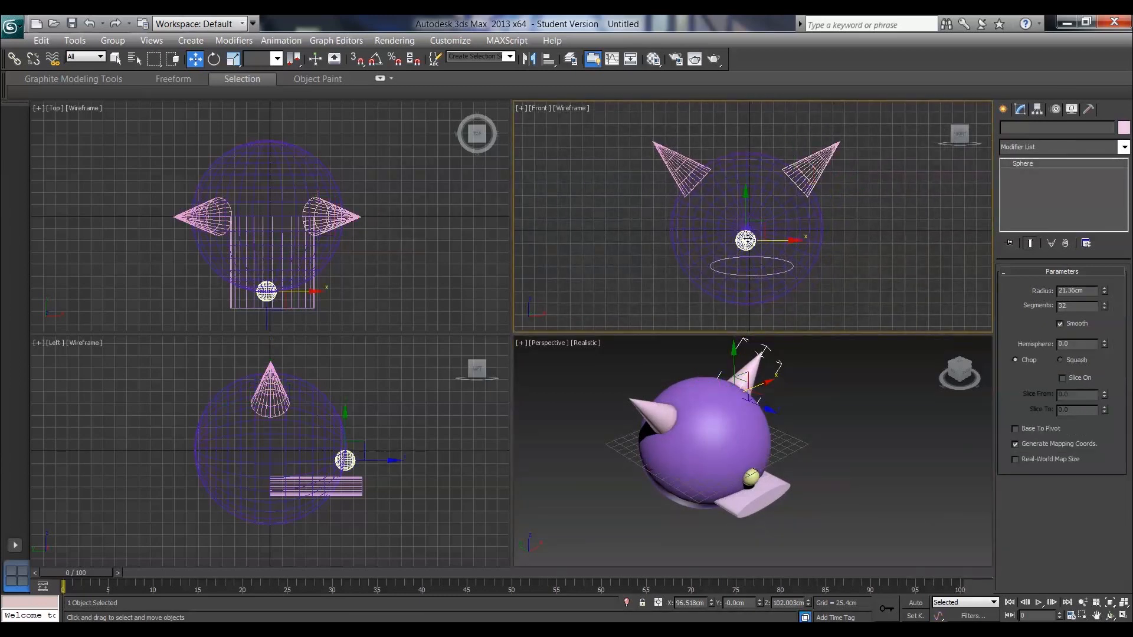
click(790, 268)
drag(800, 266, 793, 267)
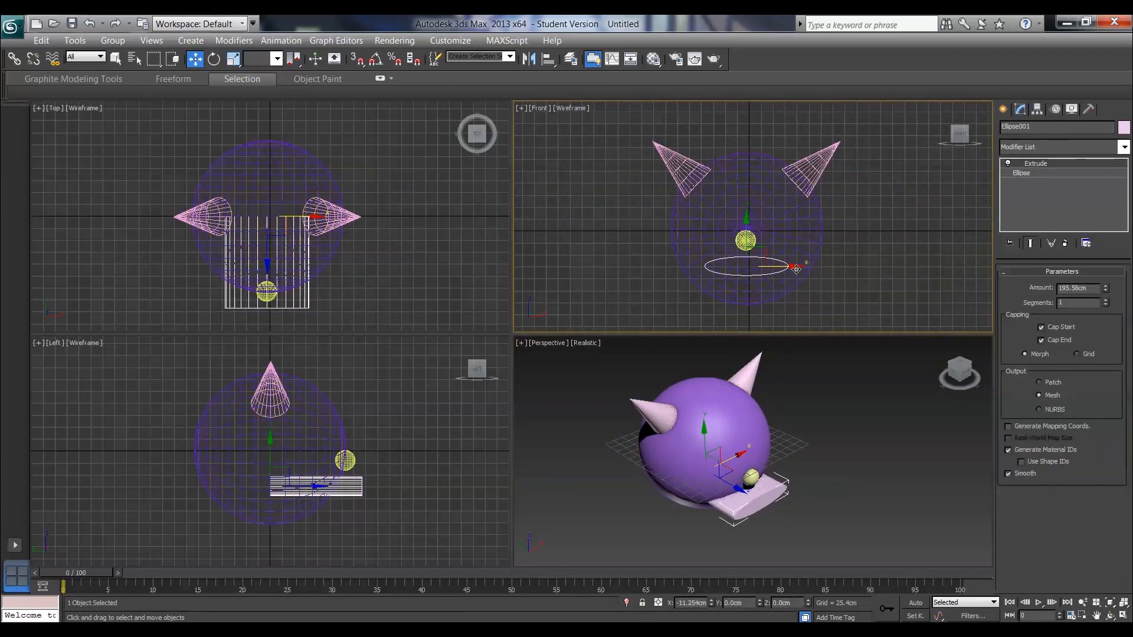
click(745, 239)
drag(763, 225, 763, 214)
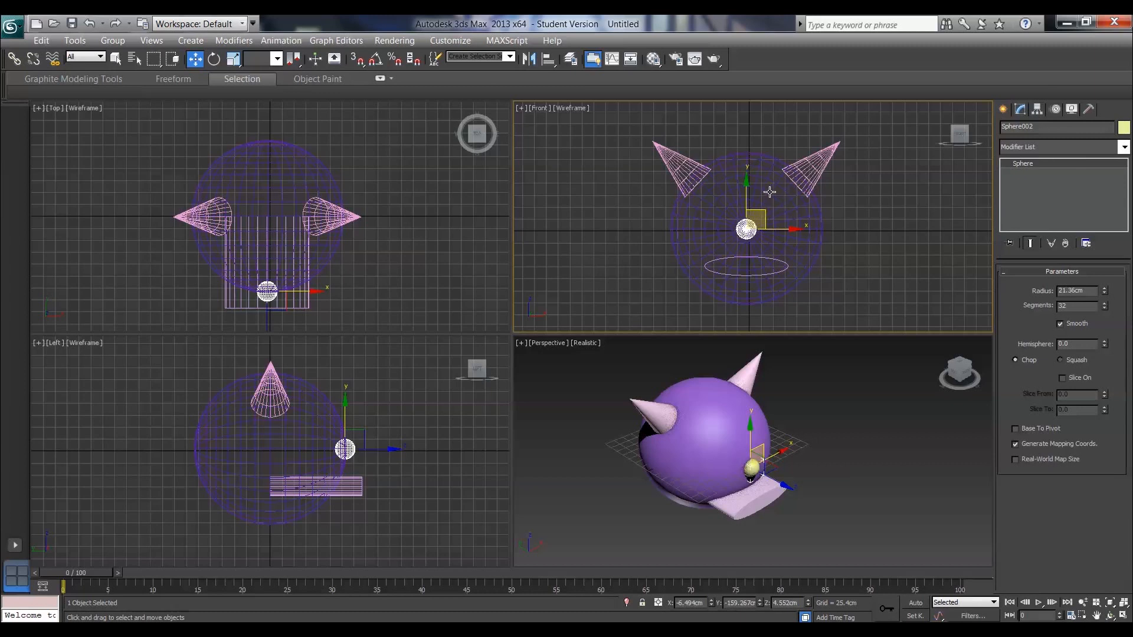
Unite both cones and the small sphere with the large sphere using a ProBoolean compound object set to Union
click(769, 191)
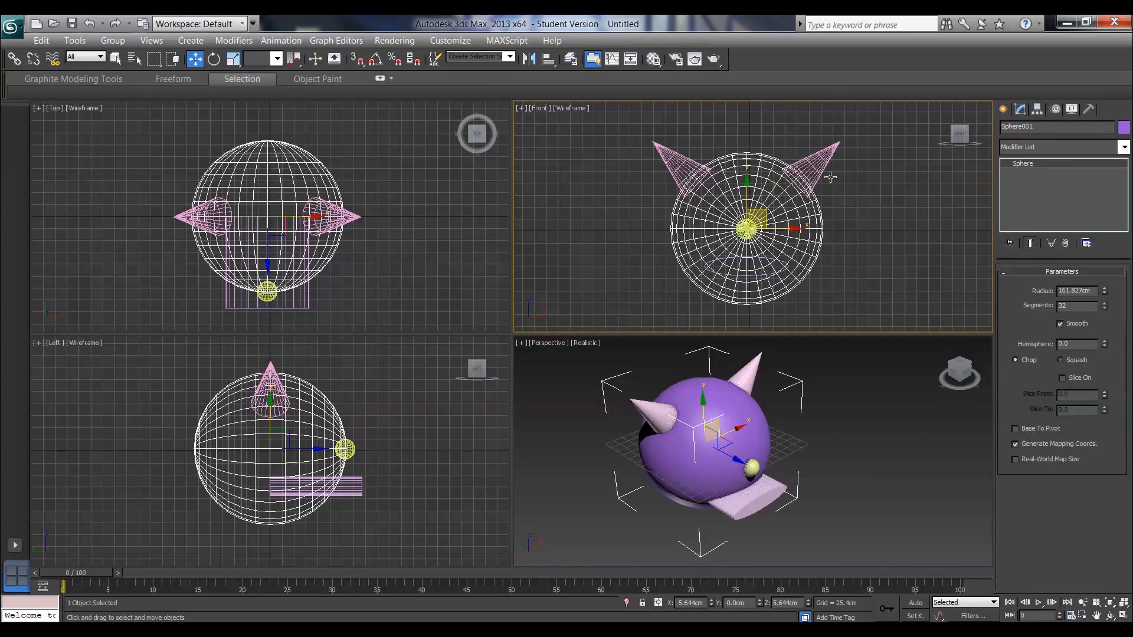
click(1003, 109)
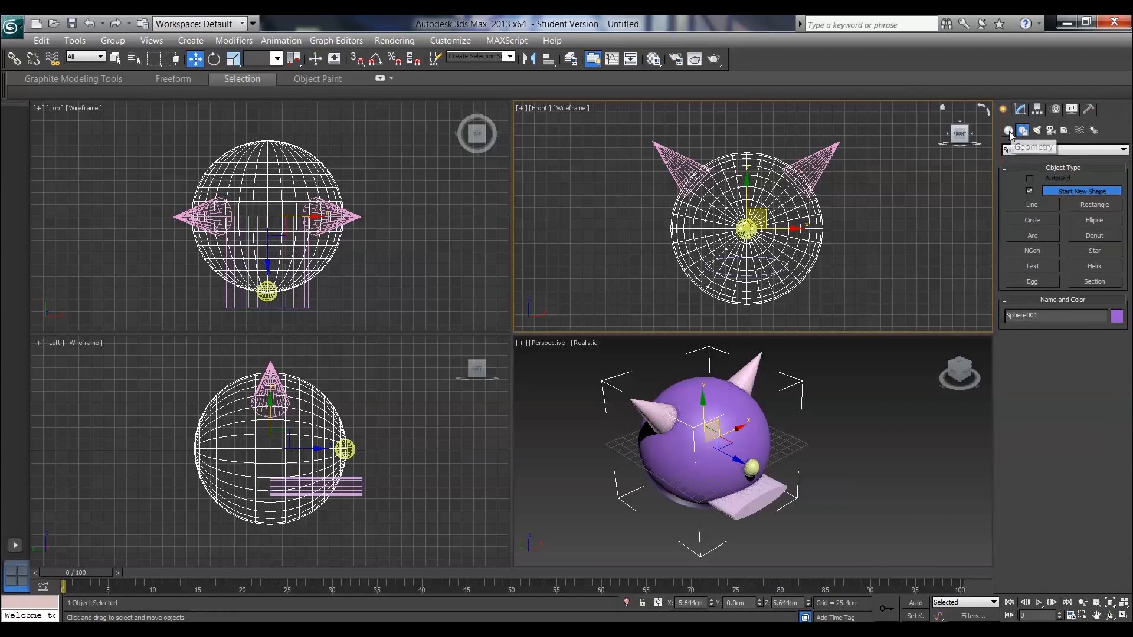
click(1008, 130)
click(1039, 151)
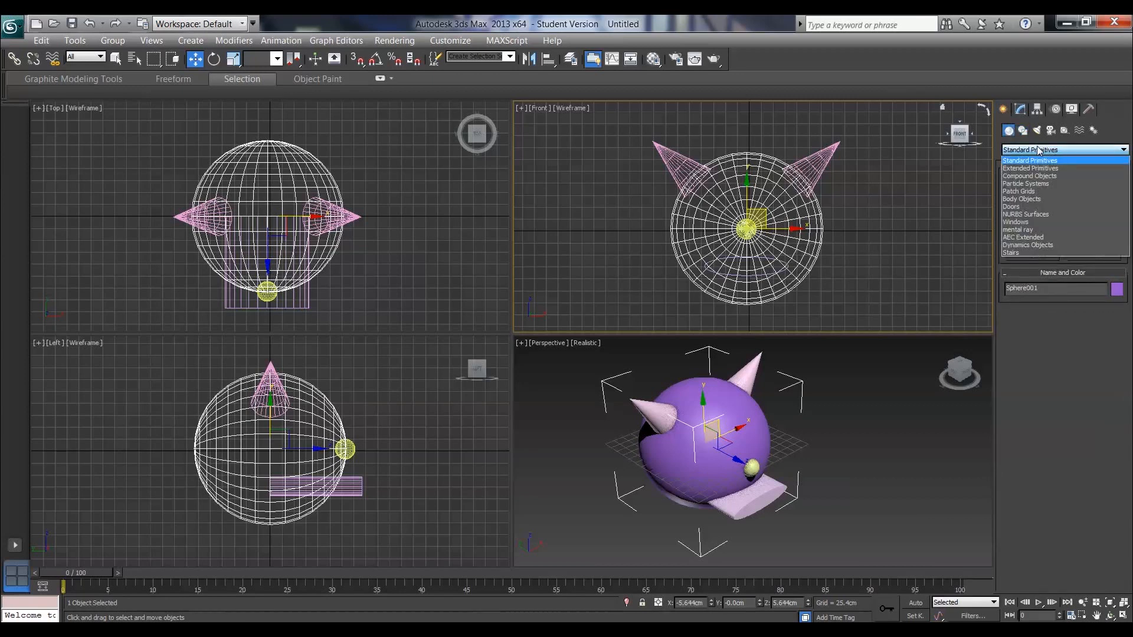
click(1029, 176)
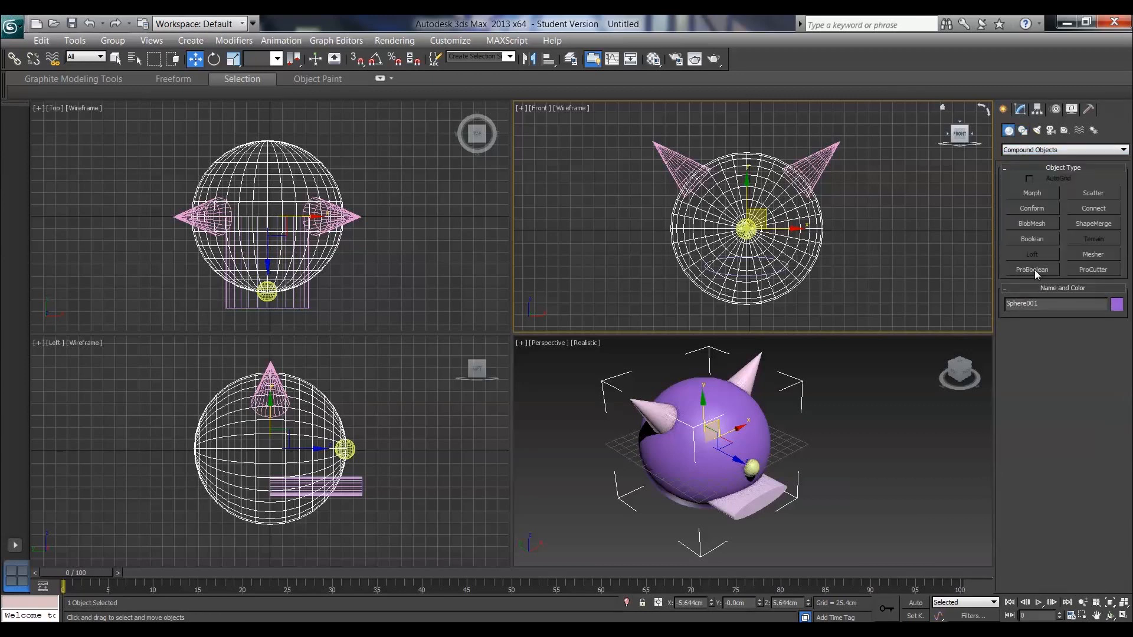
click(1035, 270)
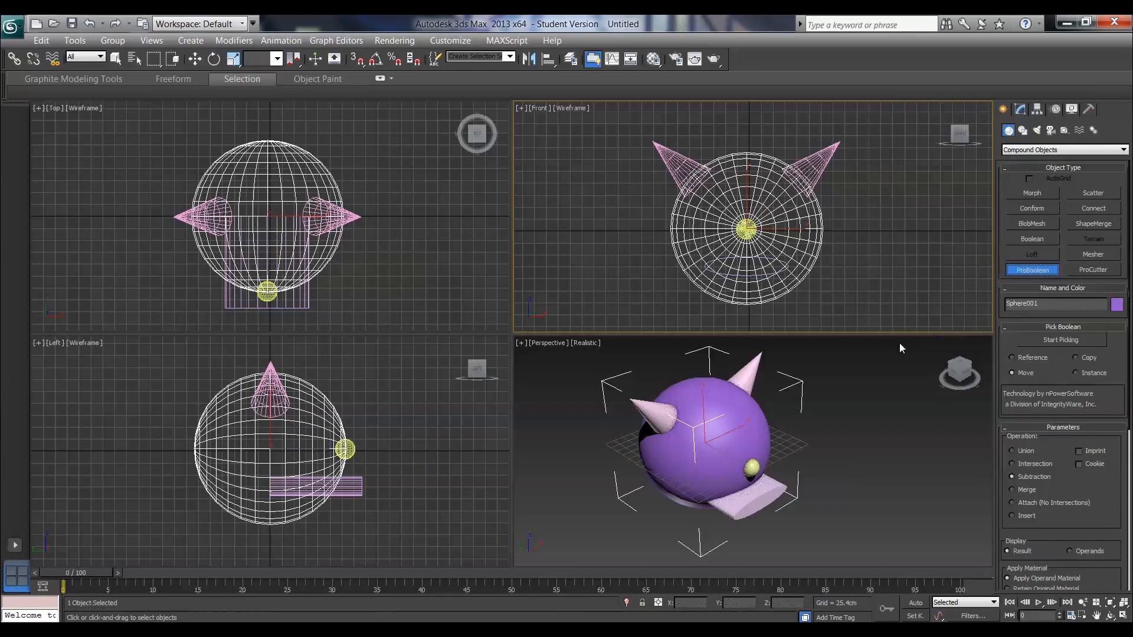
click(1012, 451)
click(1071, 340)
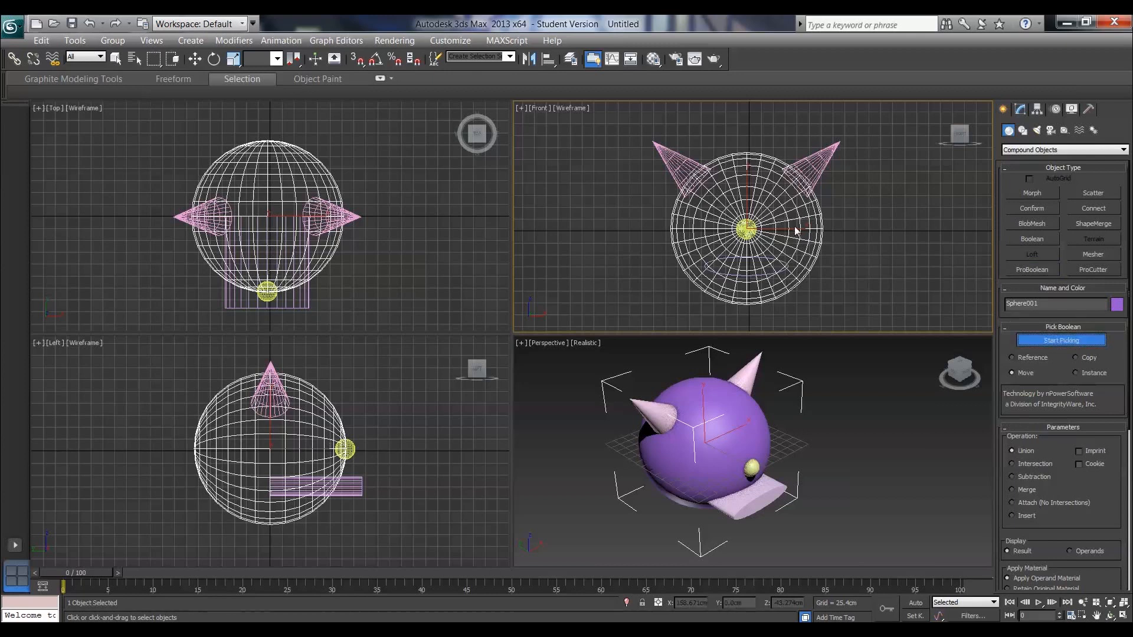
click(666, 157)
click(837, 151)
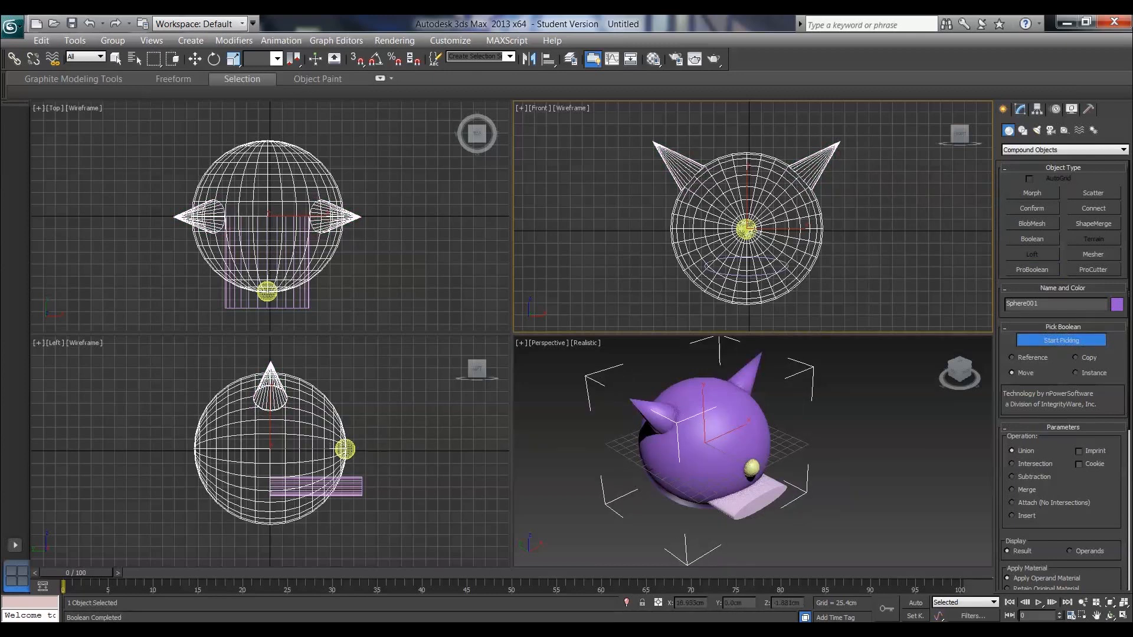
click(746, 230)
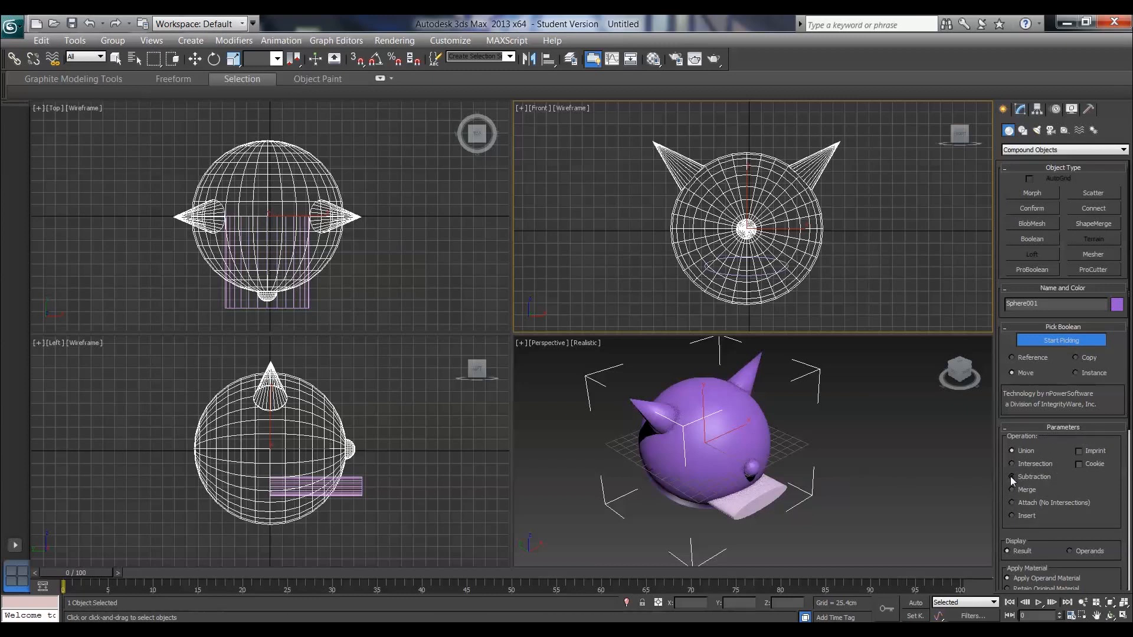
Subtract the extruded ellipse from the head with ProBoolean set to Subtraction, cutting the mouth, and enlarge the Perspective view
click(742, 498)
click(1066, 338)
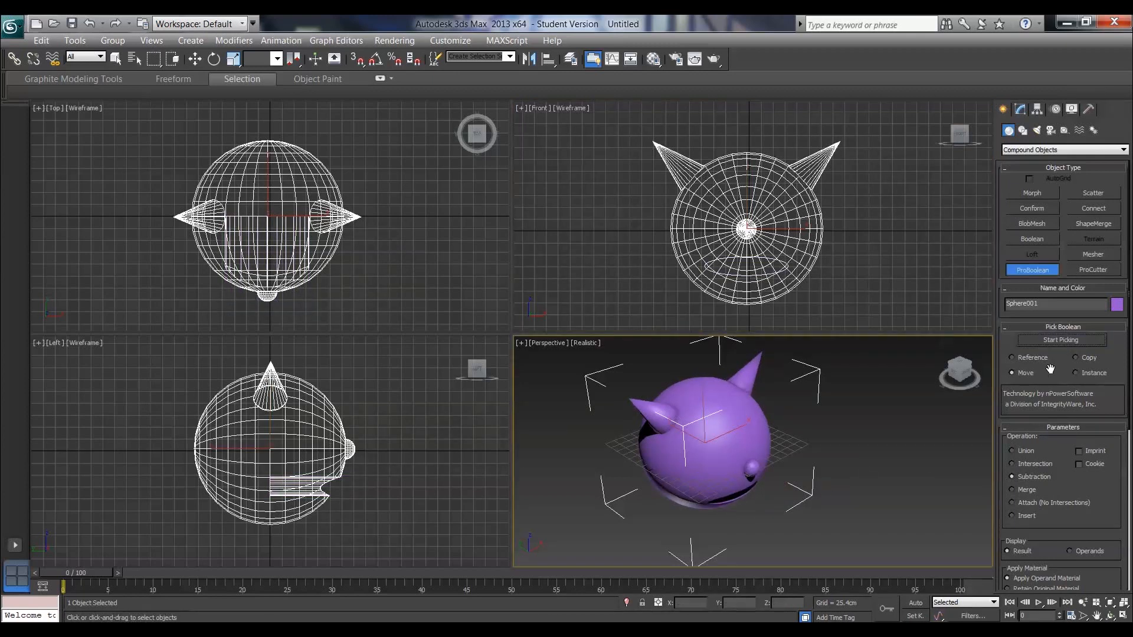
alt+middle_drag(831, 462, 743, 434)
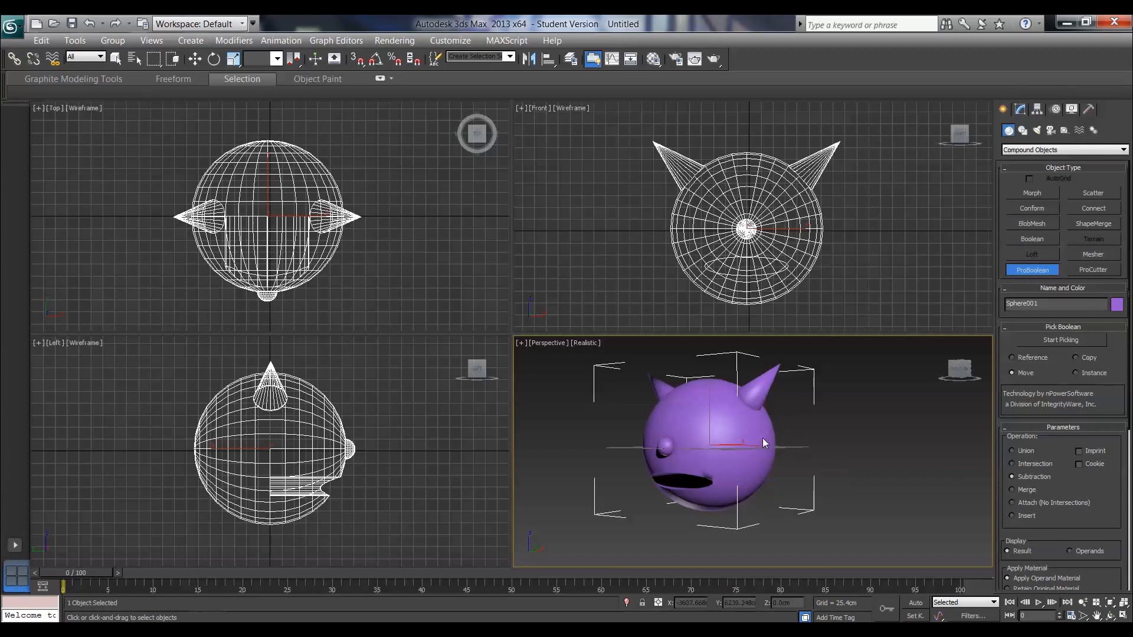
key(alt+w)
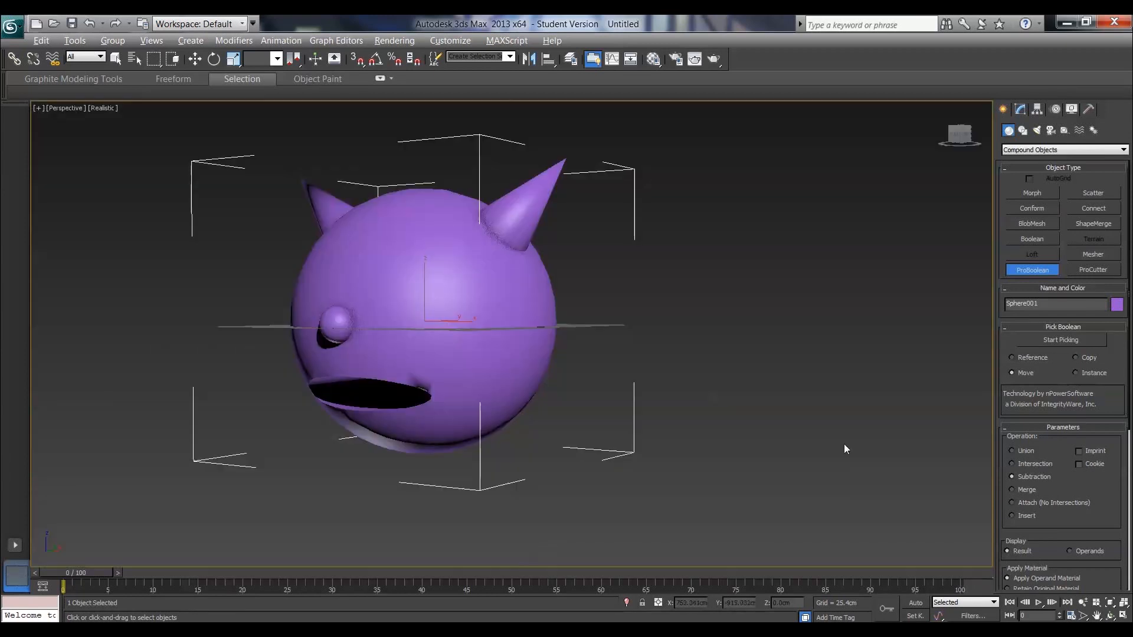
Examine the surface and shading around the corner of the mouth cut on the head
scroll(627, 398, up, 5)
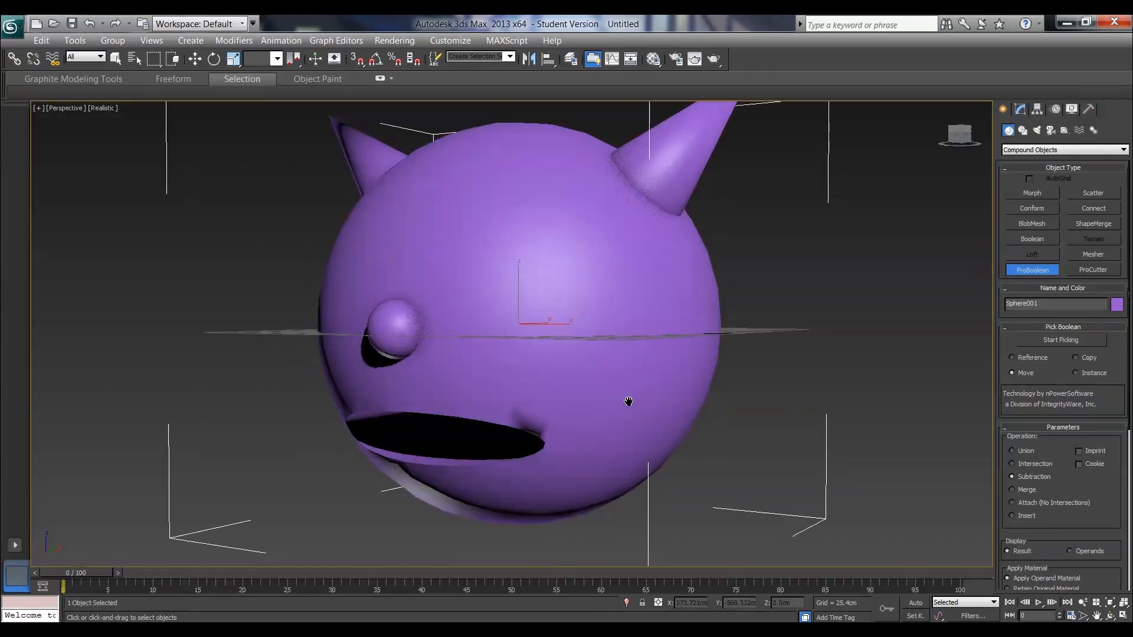
scroll(606, 397, up, 3)
middle_drag(606, 397, 625, 334)
scroll(625, 334, up, 6)
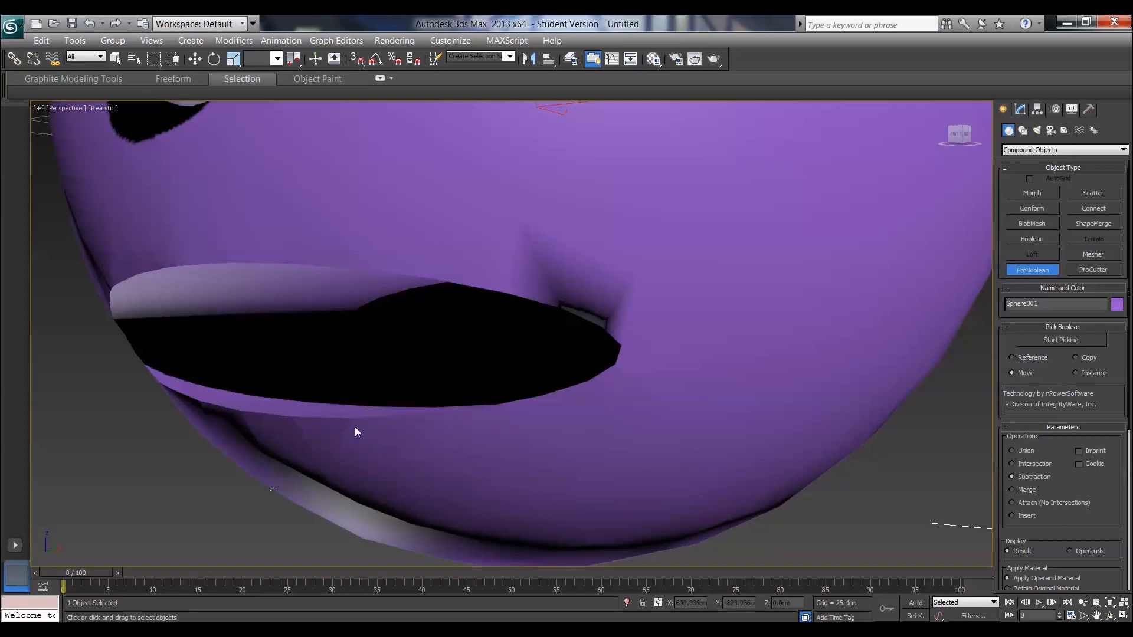
alt+middle_drag(667, 367, 692, 382)
scroll(689, 383, down, 4)
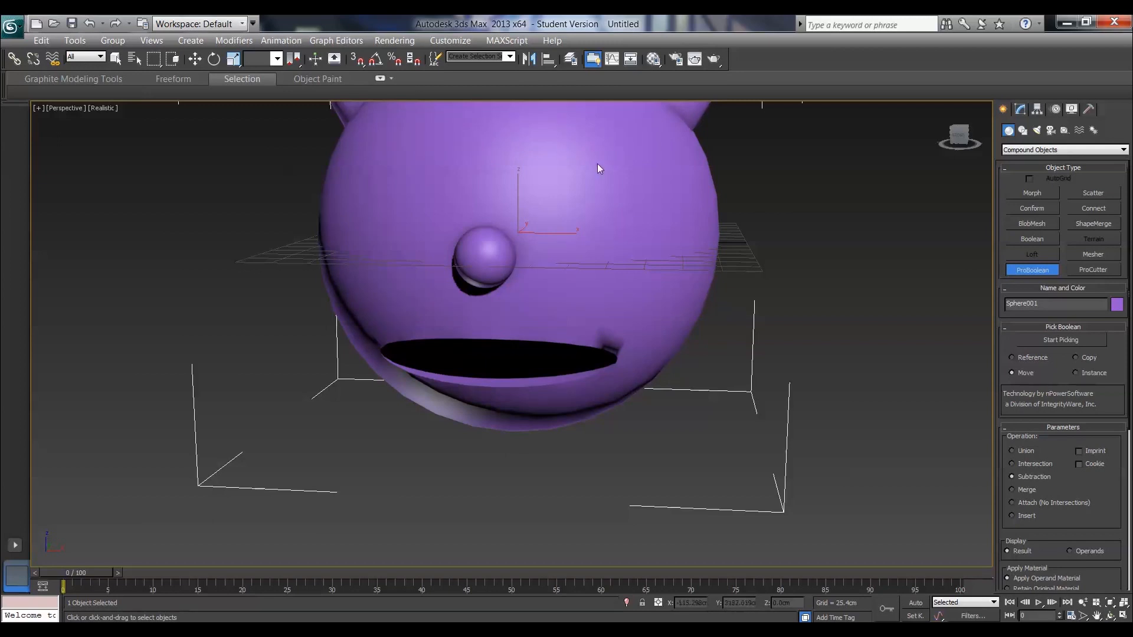
middle_drag(587, 379, 538, 344)
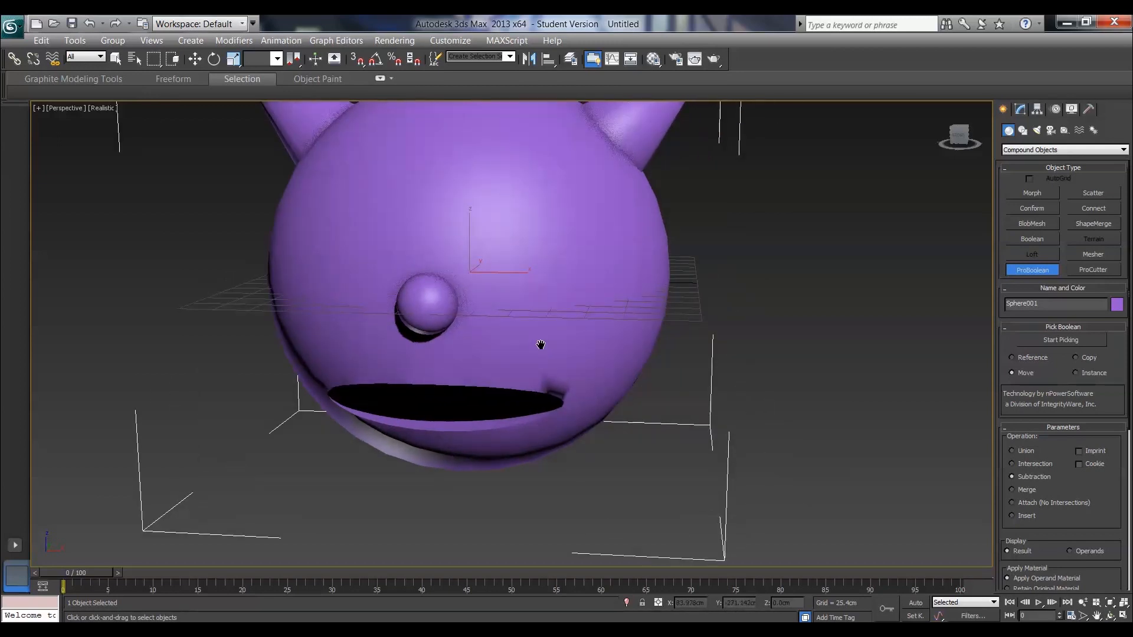
scroll(540, 345, up, 3)
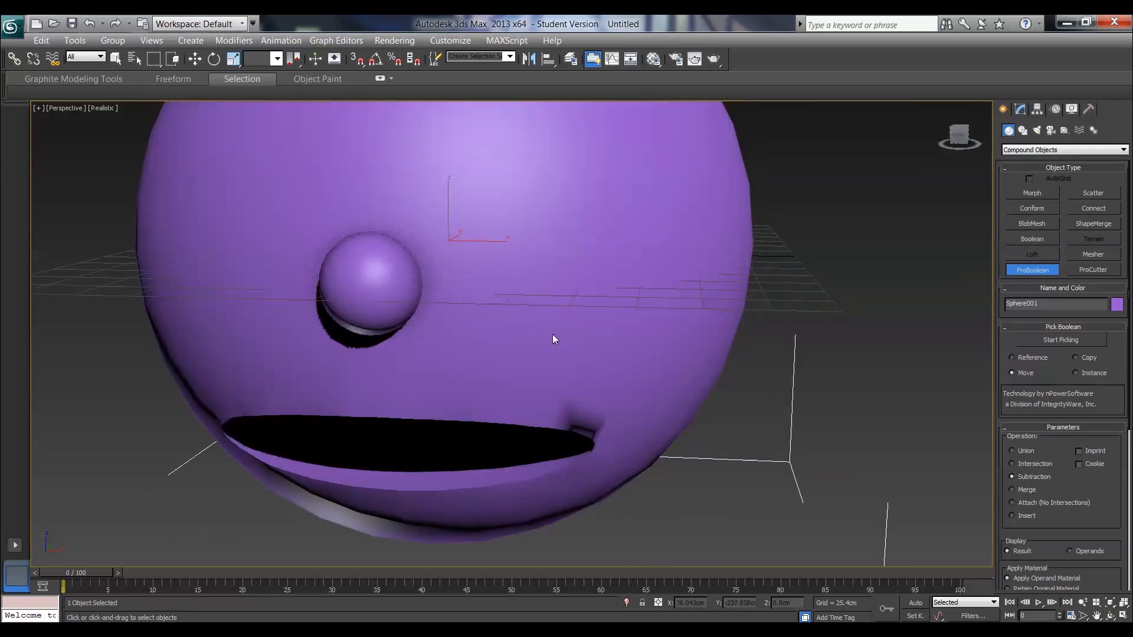
alt+middle_drag(548, 345, 500, 343)
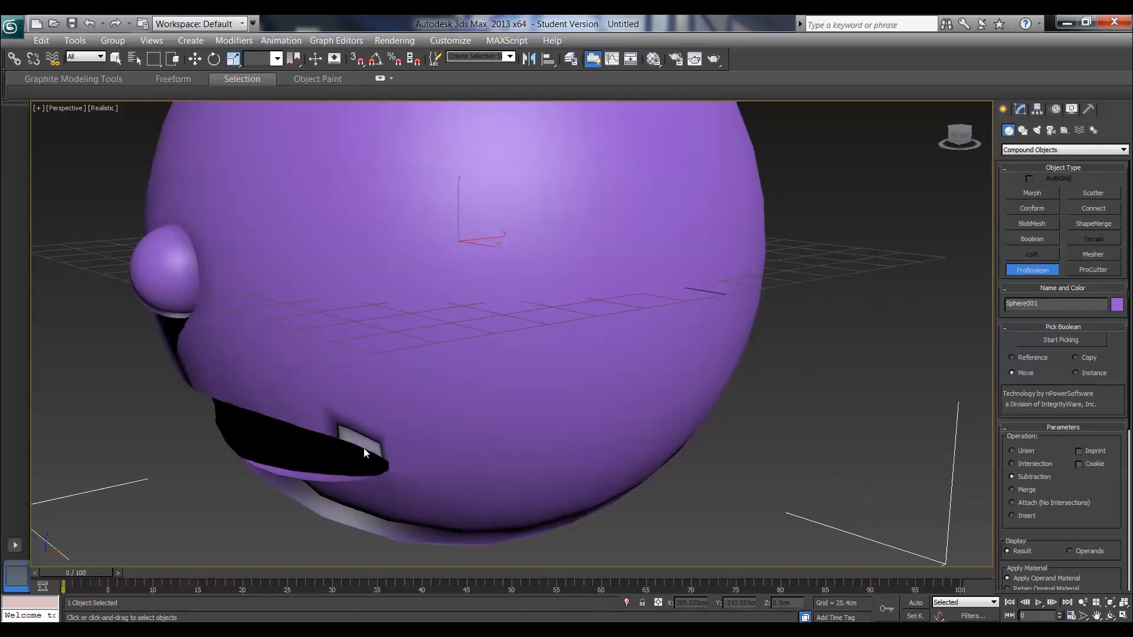
Display the Perspective view as Shaded with Edged Faces to show the mesh around the mouth's corner
click(102, 109)
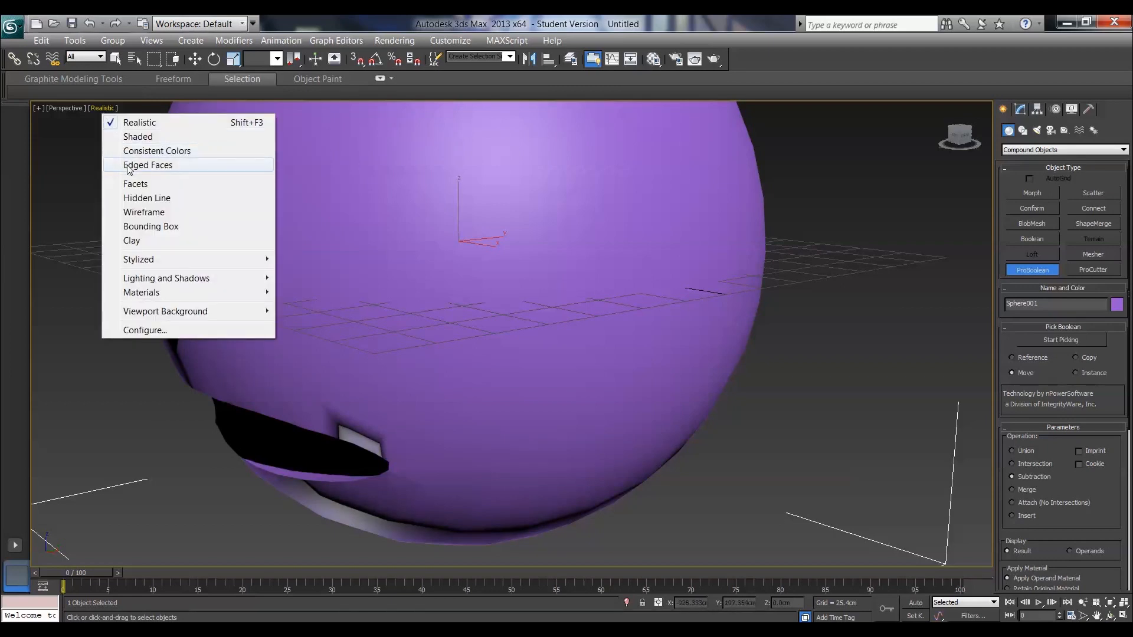
click(129, 167)
click(103, 109)
click(138, 137)
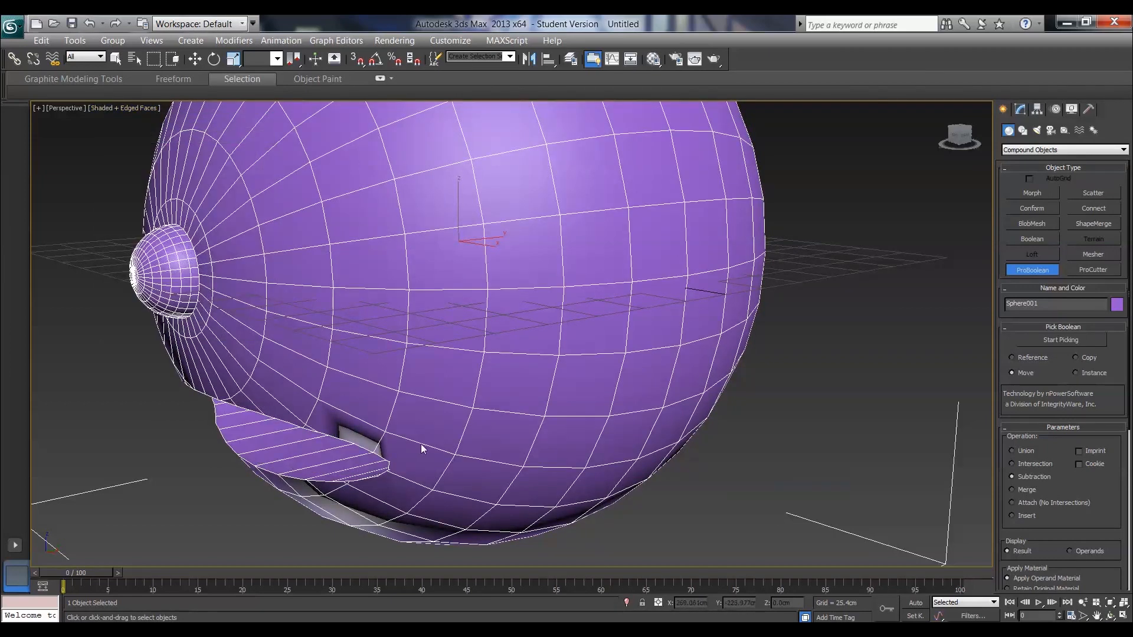
scroll(421, 448, up, 6)
middle_drag(455, 387, 562, 296)
scroll(437, 397, up, 5)
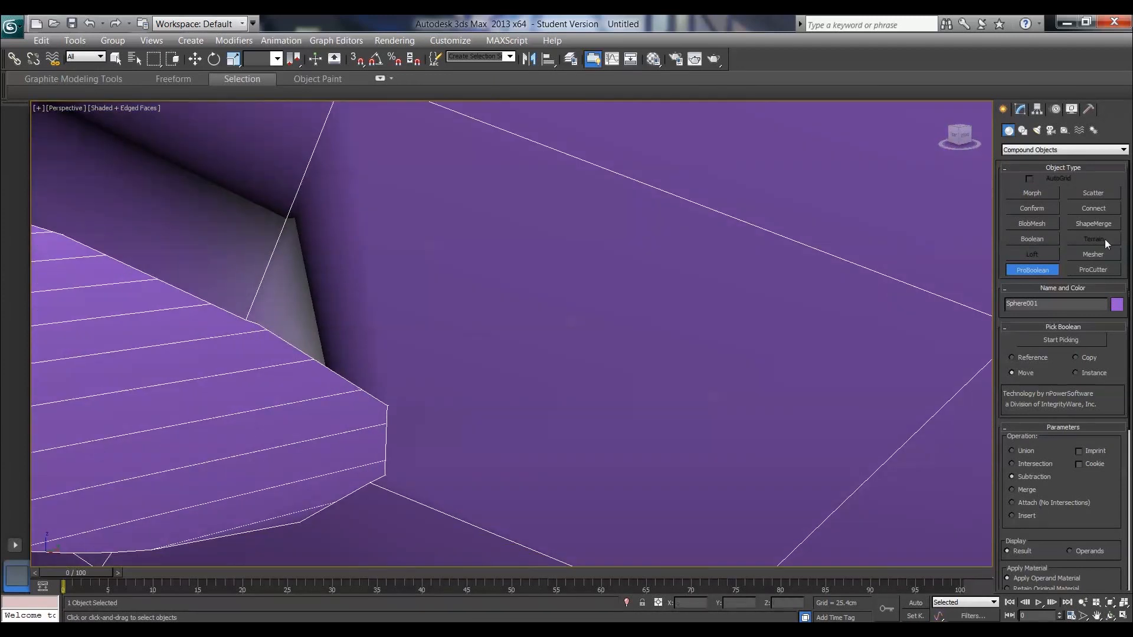
Convert the head to an Editable Poly and examine its vertices around the mouth cut at the Vertex level
key(w)
right_click(618, 407)
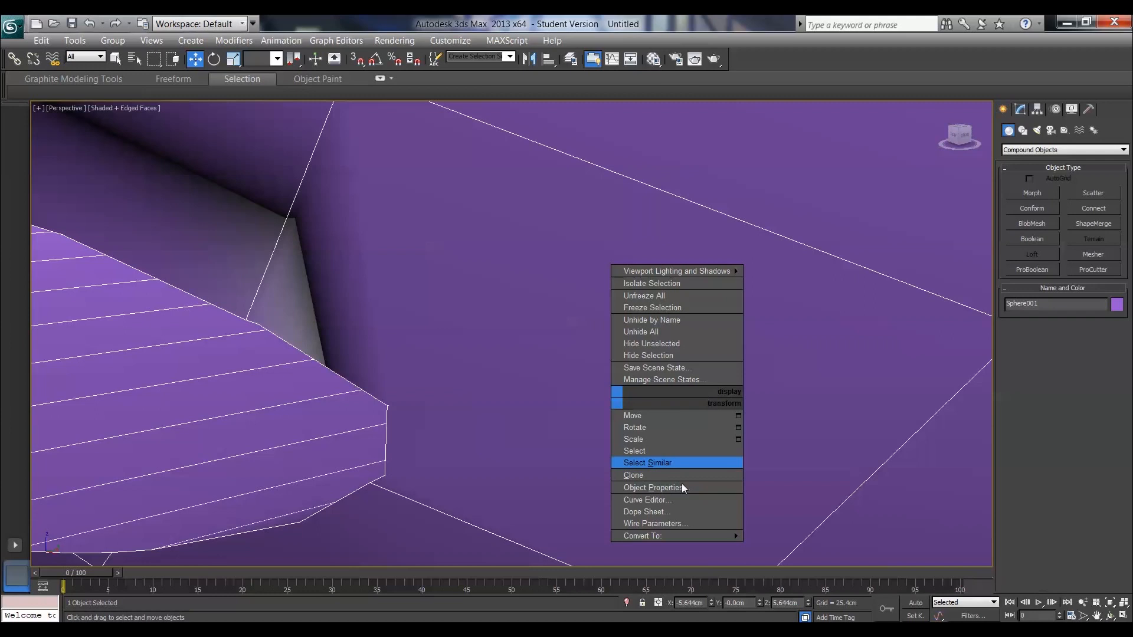
mouse_move(695, 544)
click(755, 545)
click(1019, 286)
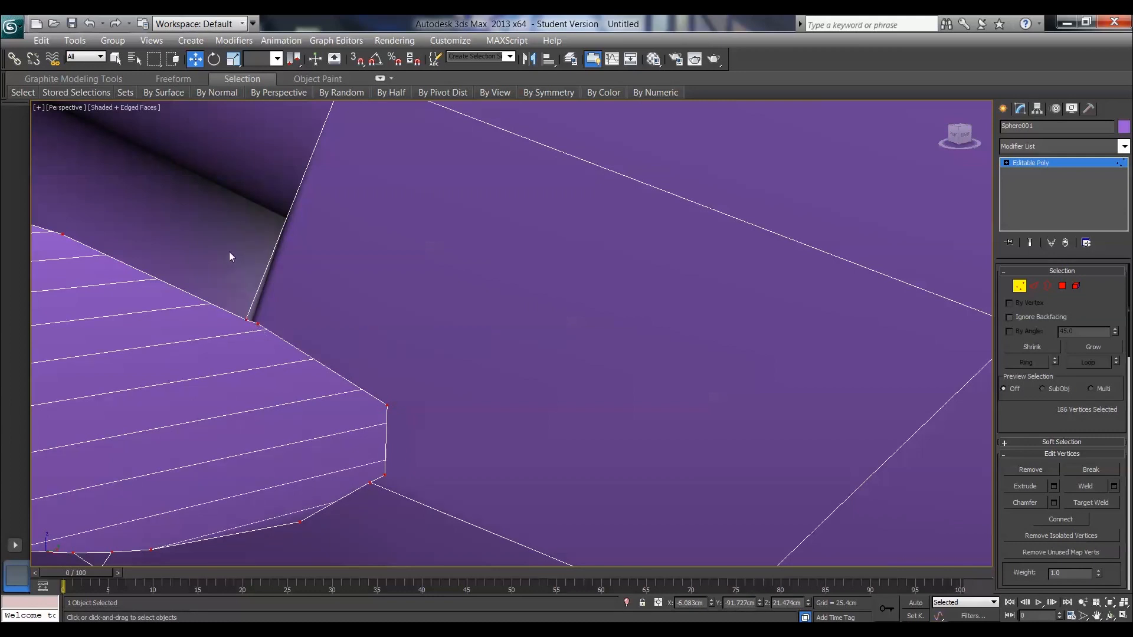
scroll(230, 256, down, 5)
middle_drag(303, 265, 296, 271)
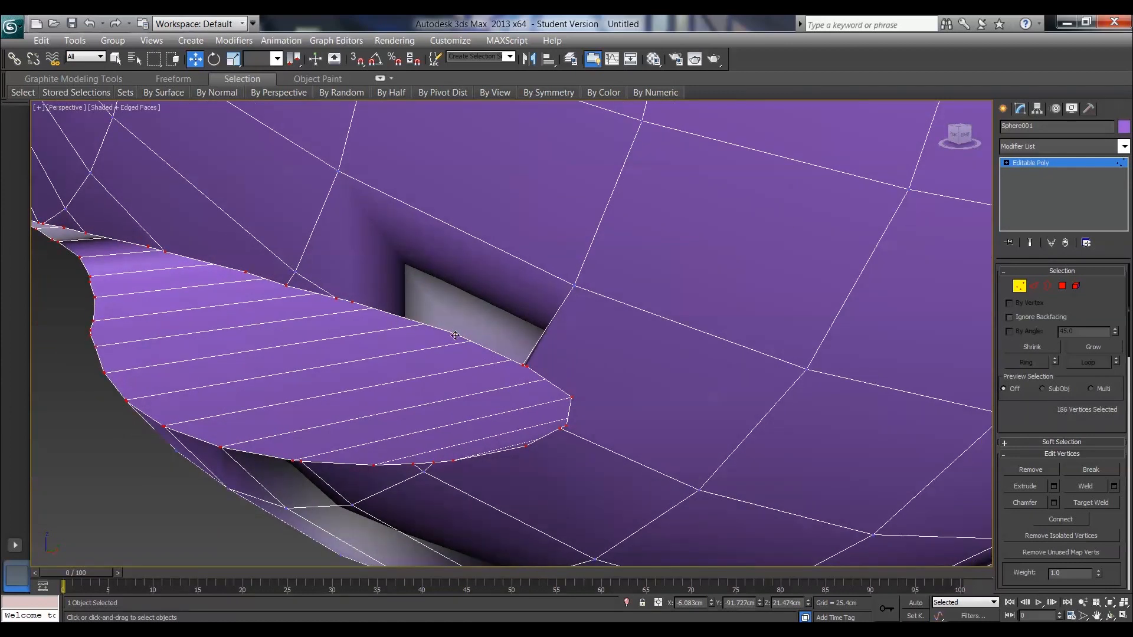
alt+middle_drag(500, 334, 535, 358)
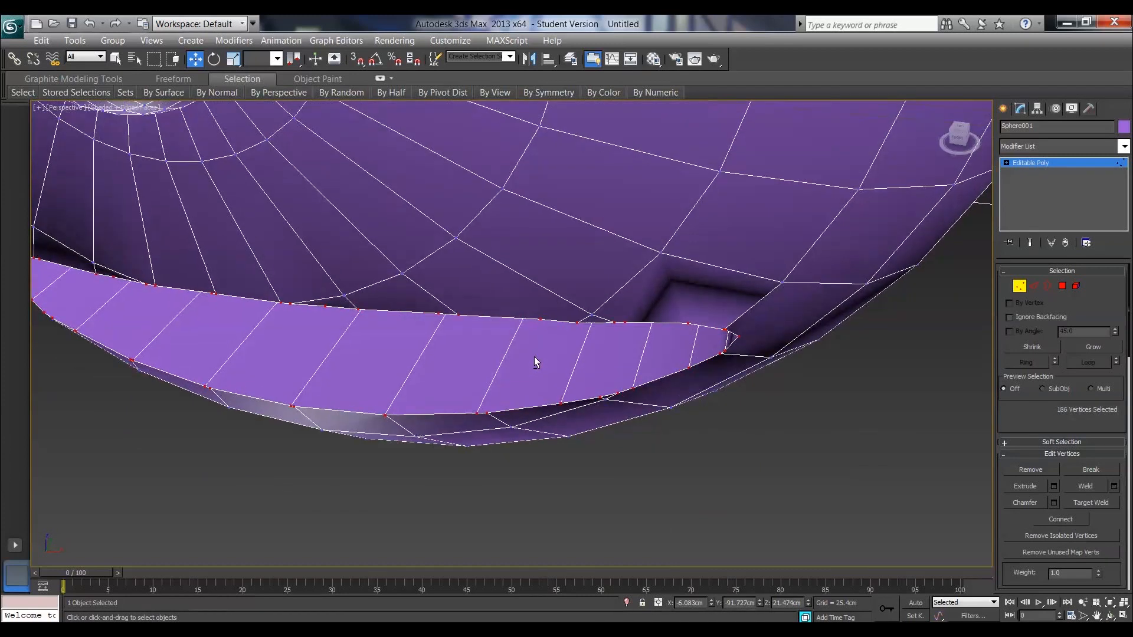
click(1019, 286)
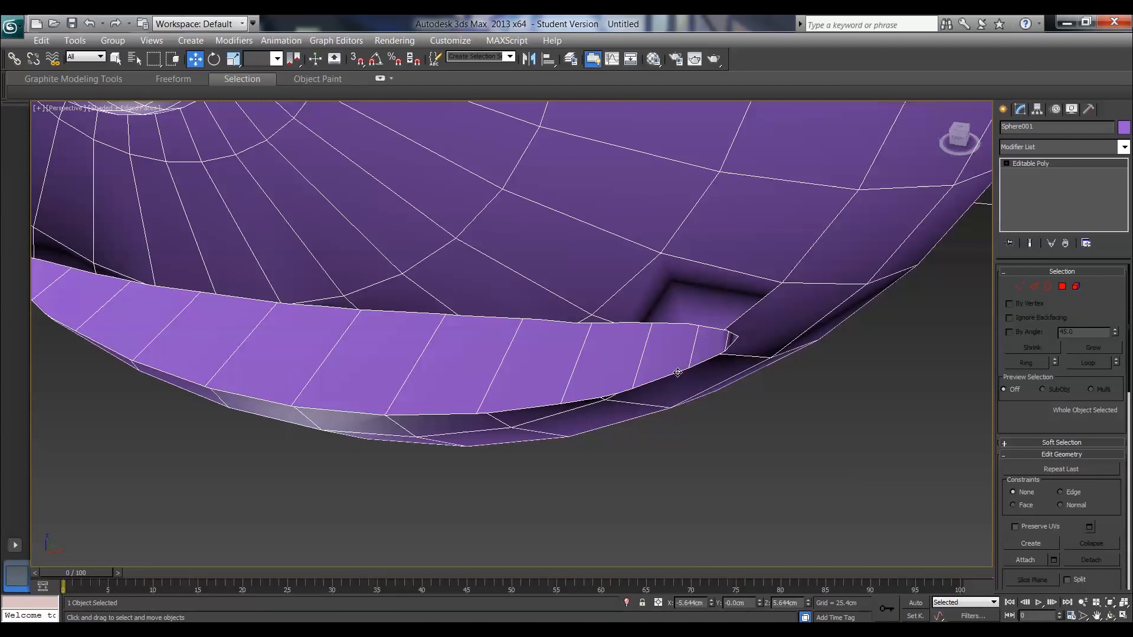
Reset the scene to an empty one, discarding the head model
click(10, 26)
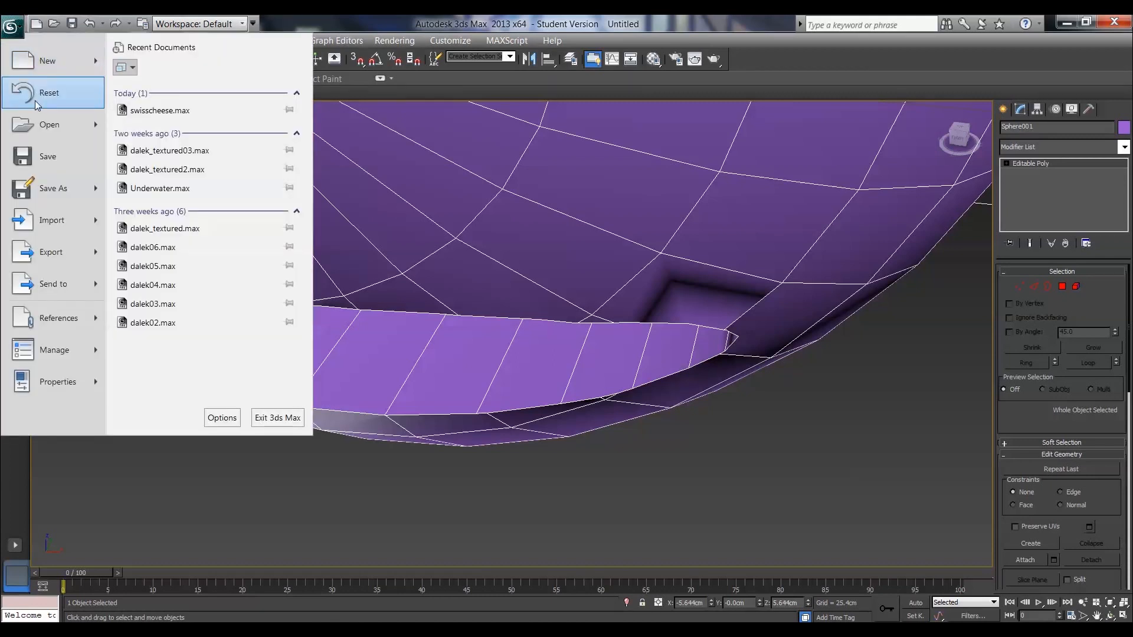
click(37, 105)
click(579, 386)
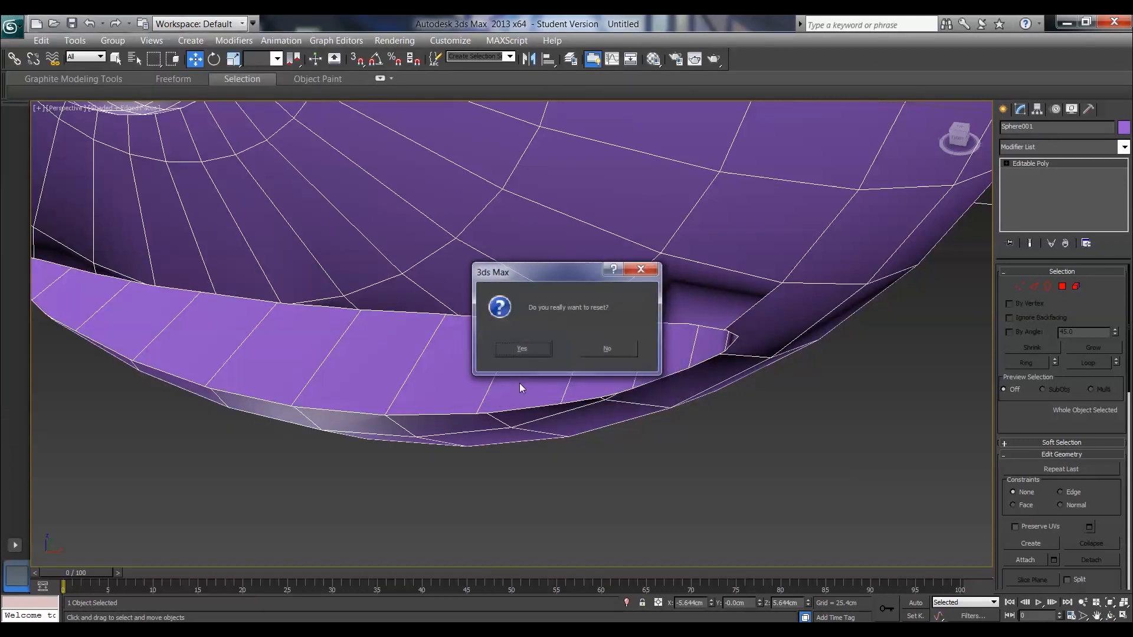
click(518, 349)
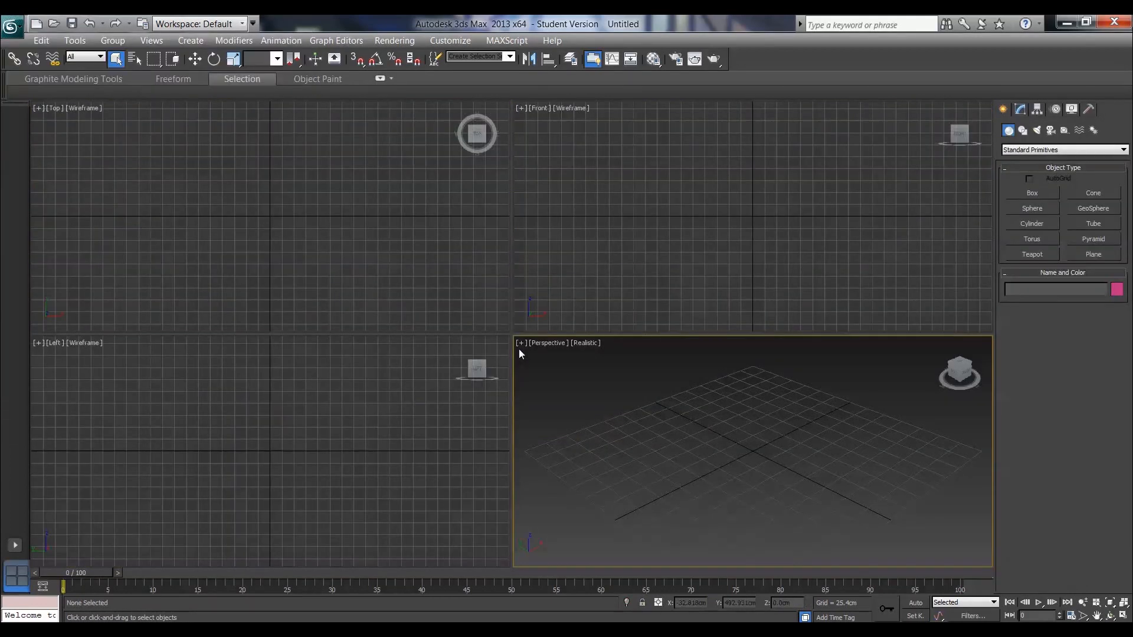
Create a box about 199 cm long, 236 cm wide and 184 cm high in the Top view
click(1032, 193)
drag(124, 140, 235, 232)
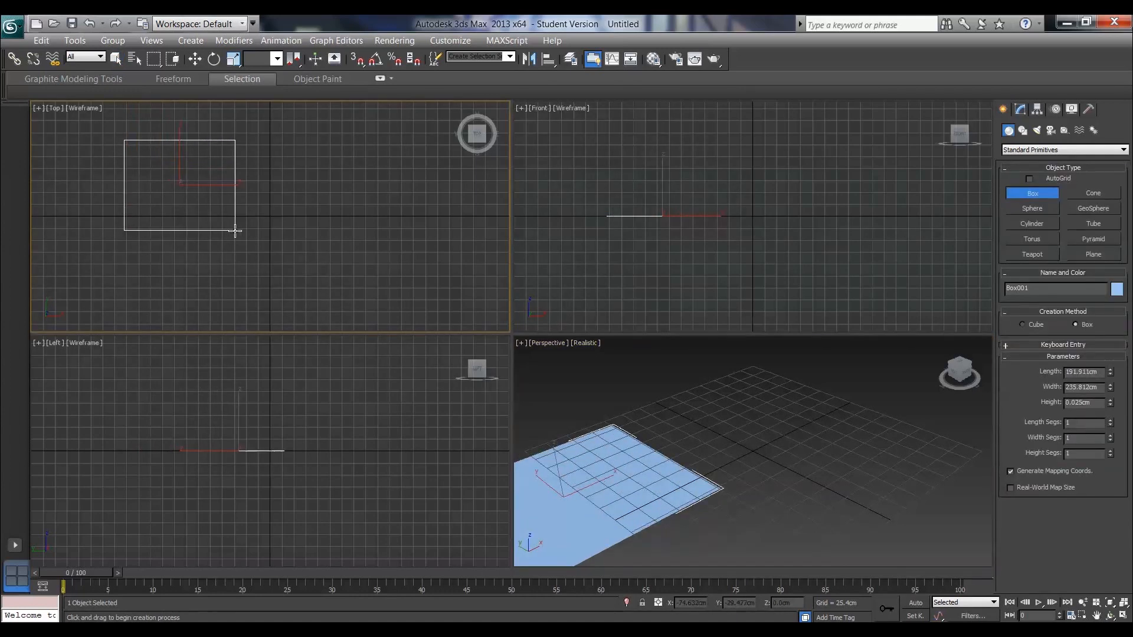
click(218, 147)
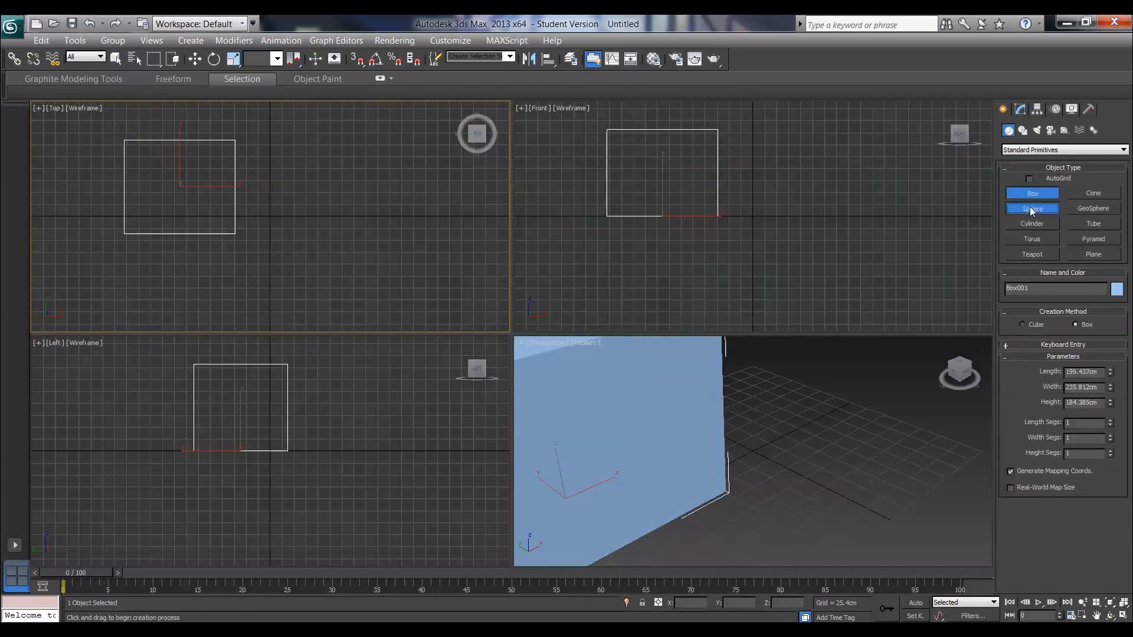
Create a sphere of about 96 cm radius overlapping the box's lower corner nearest the grid center
click(1032, 208)
drag(223, 207, 236, 252)
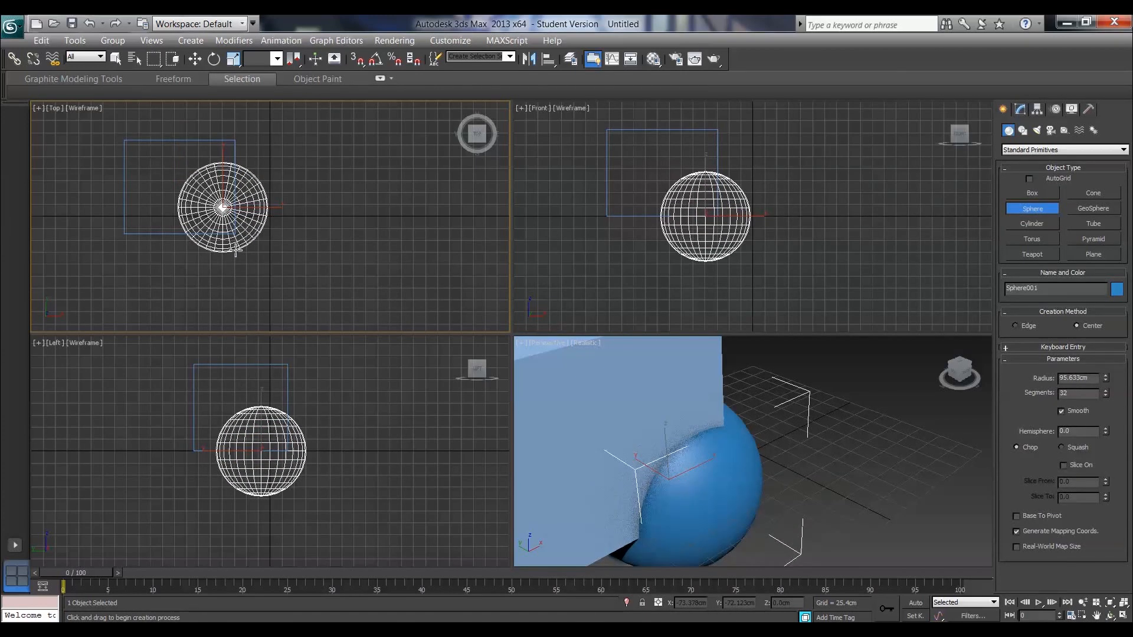
scroll(658, 451, down, 5)
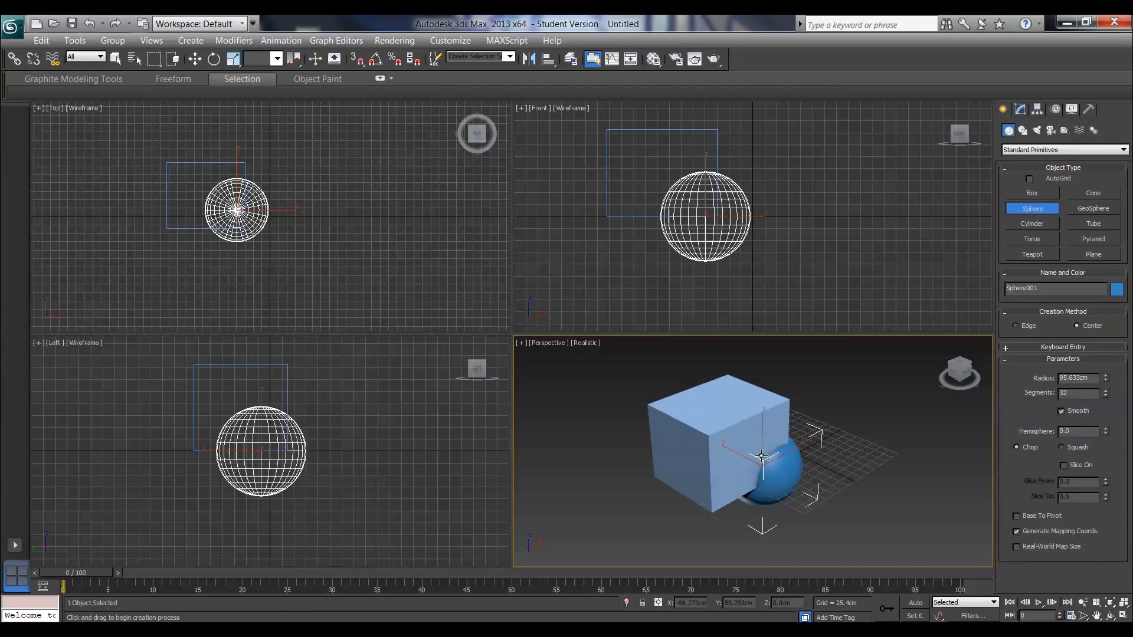
Give the first material a saturated blue diffuse color, name it "blue" and assign it to the sphere
click(657, 63)
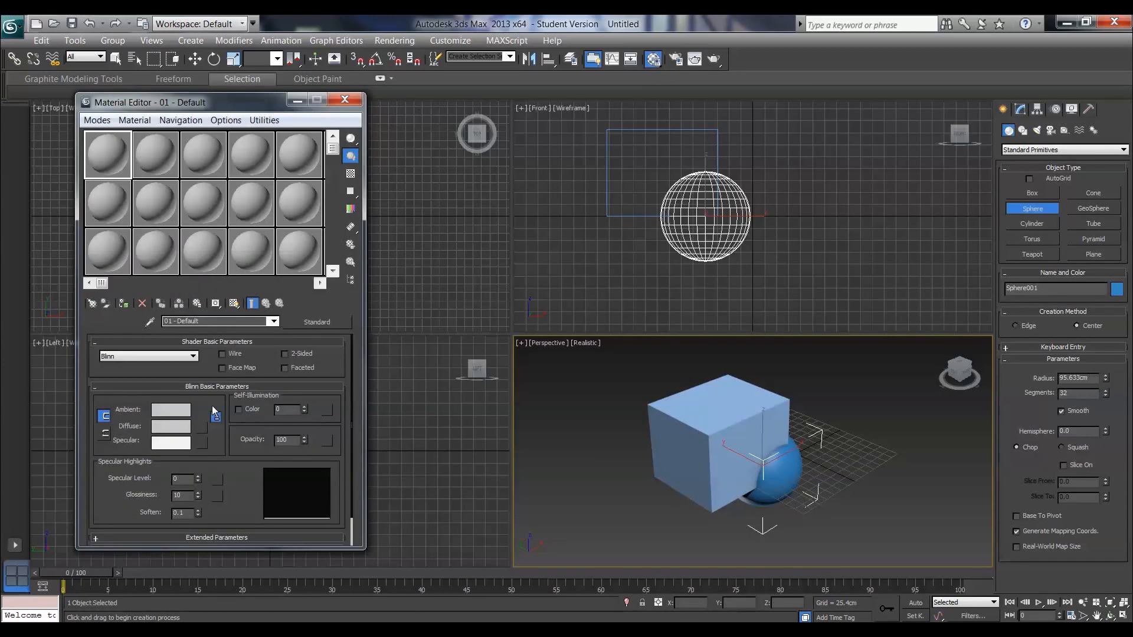
click(171, 426)
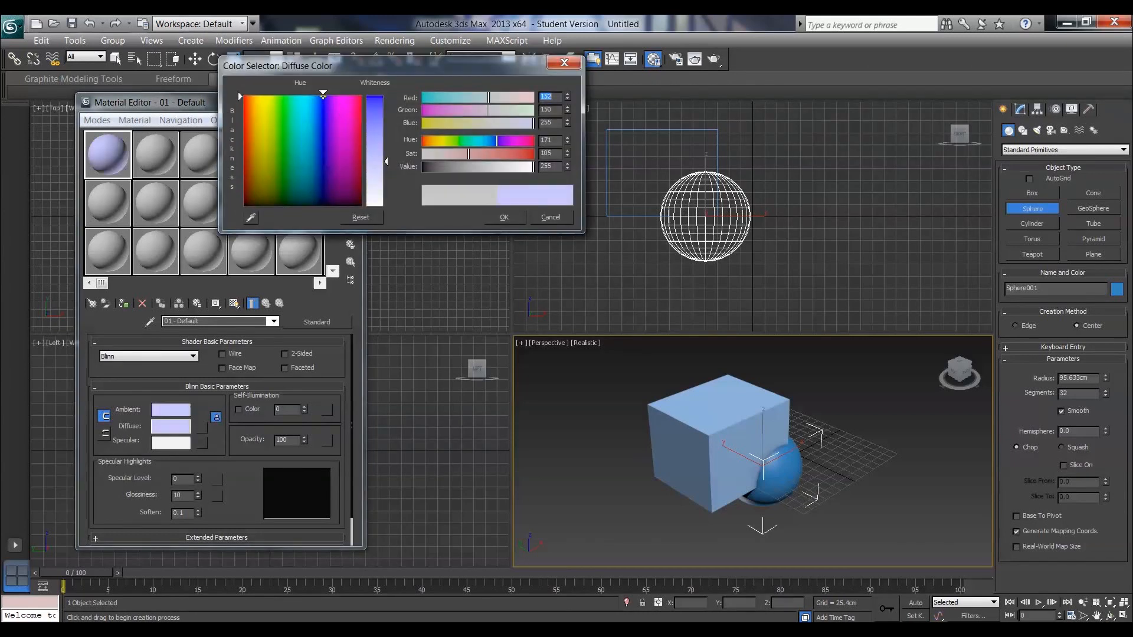
click(375, 98)
click(514, 217)
drag(240, 320, 150, 321)
text(blue')
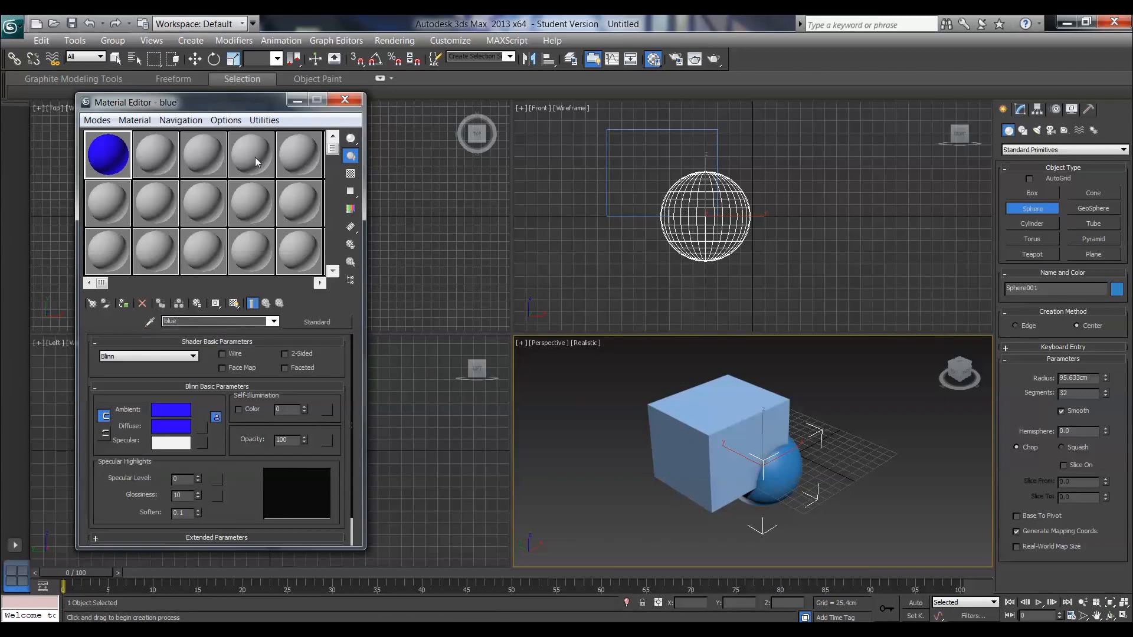
click(123, 303)
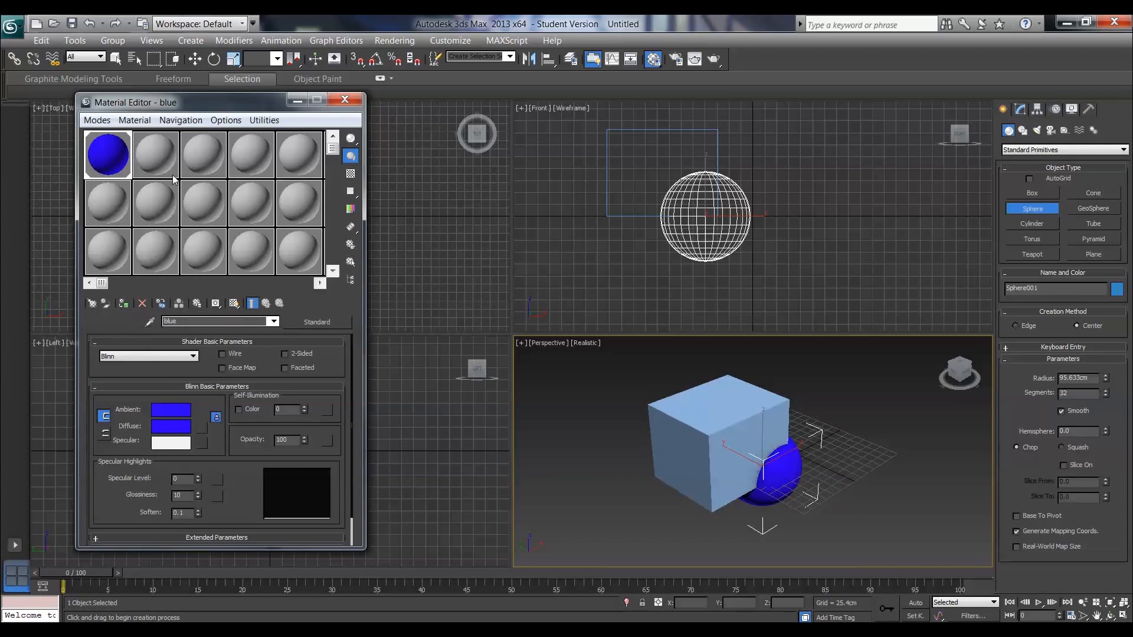
Give the second material a saturated red diffuse color and name it "red"
click(155, 155)
click(171, 426)
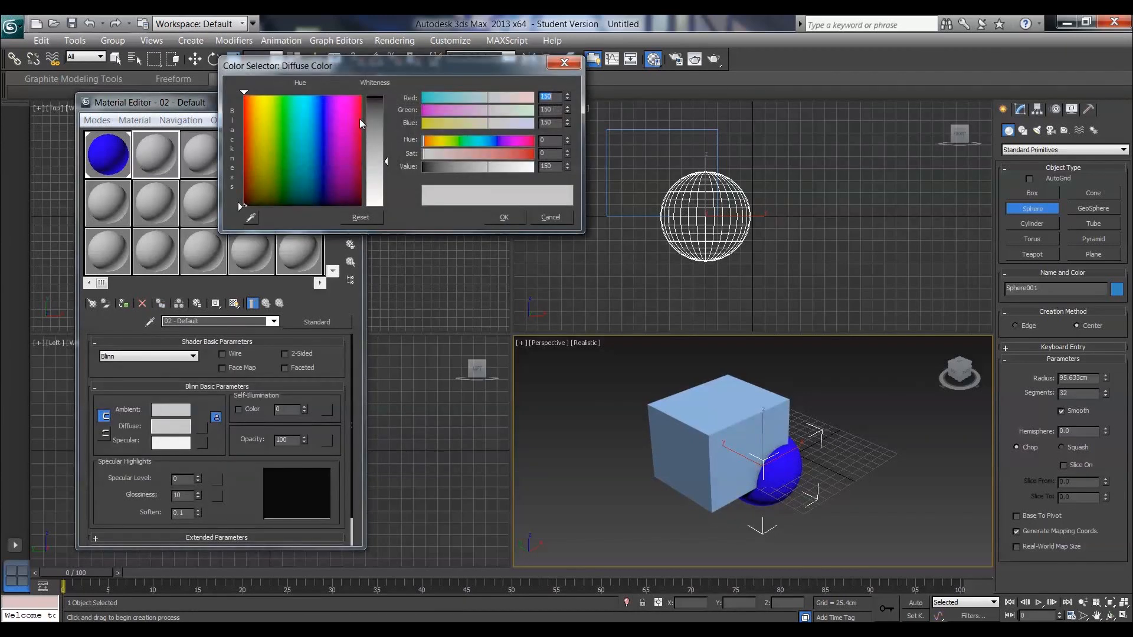
click(246, 114)
mouse_move(374, 106)
mouse_down()
mouse_move(374, 94)
mouse_move(361, 96)
mouse_move(377, 116)
mouse_up()
click(359, 98)
drag(251, 100, 243, 96)
click(519, 217)
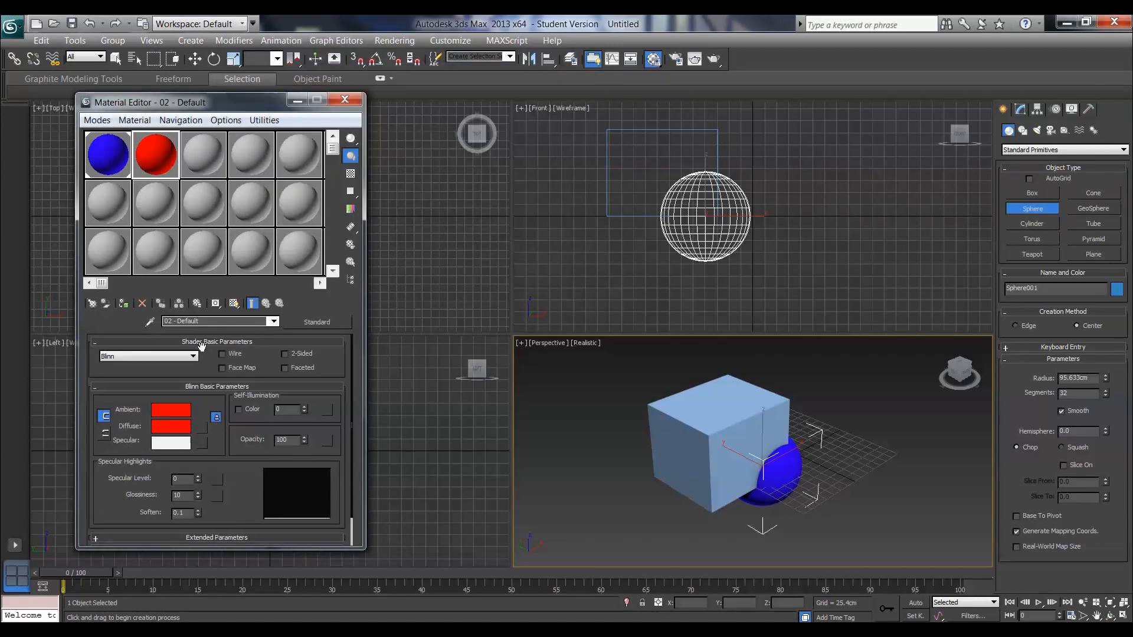
click(224, 321)
text(red)
key(Return)
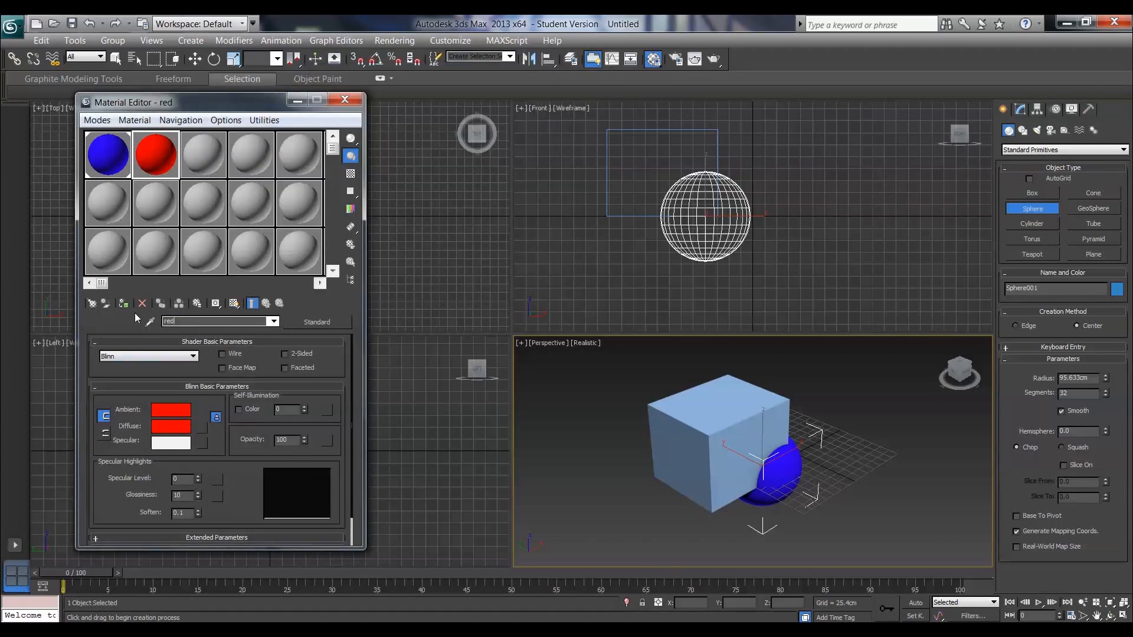
Assign the red material to the box and close the Material Editor
click(719, 461)
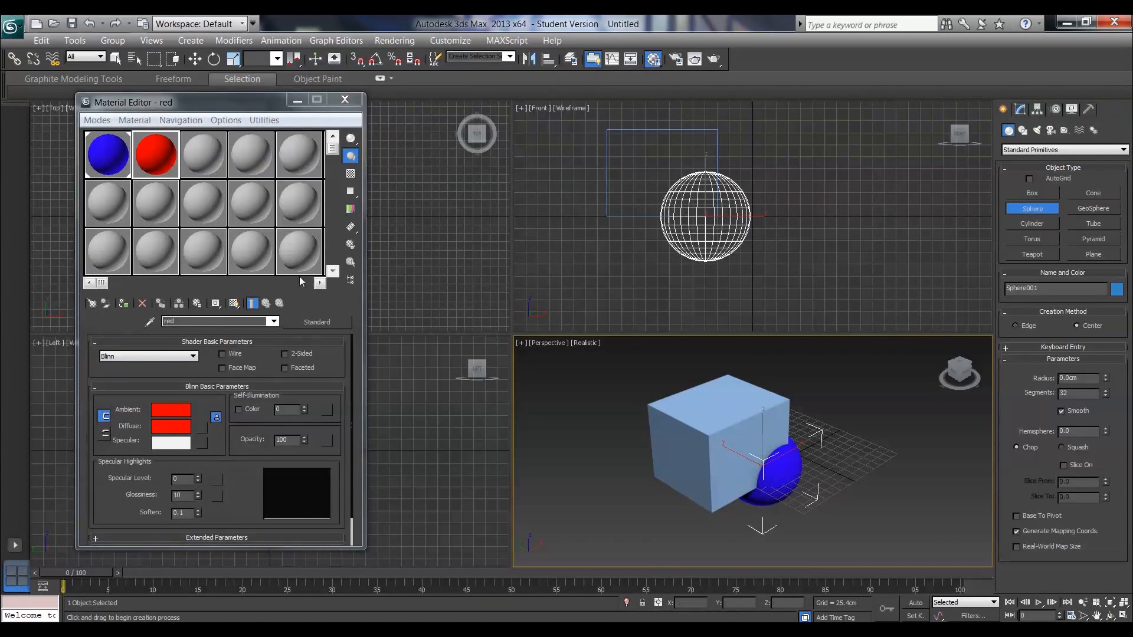
click(116, 59)
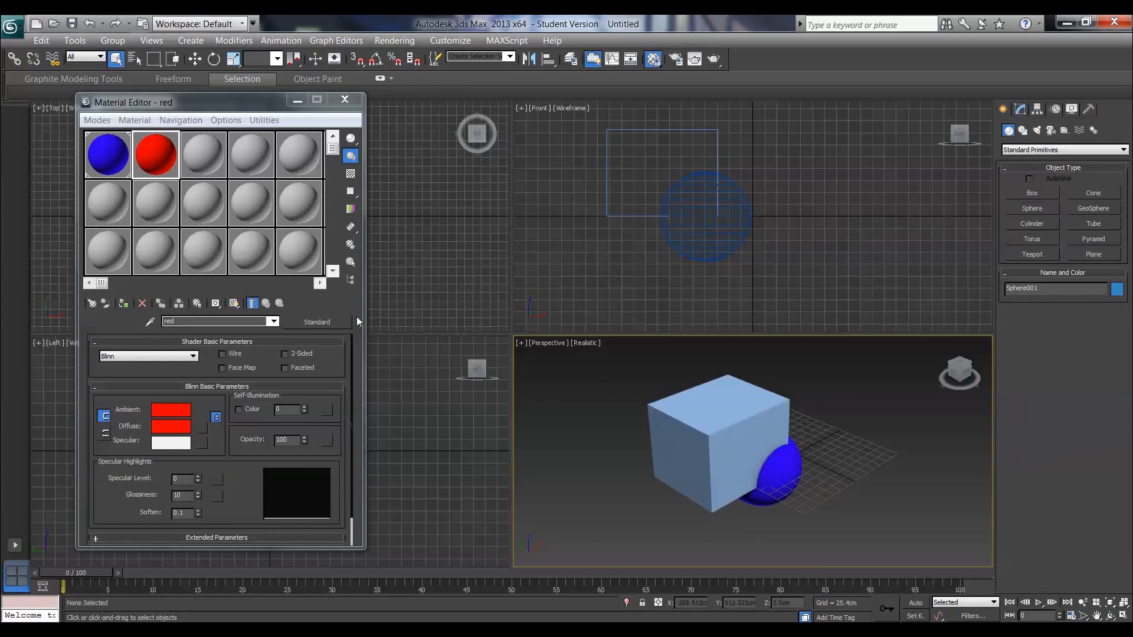
click(731, 431)
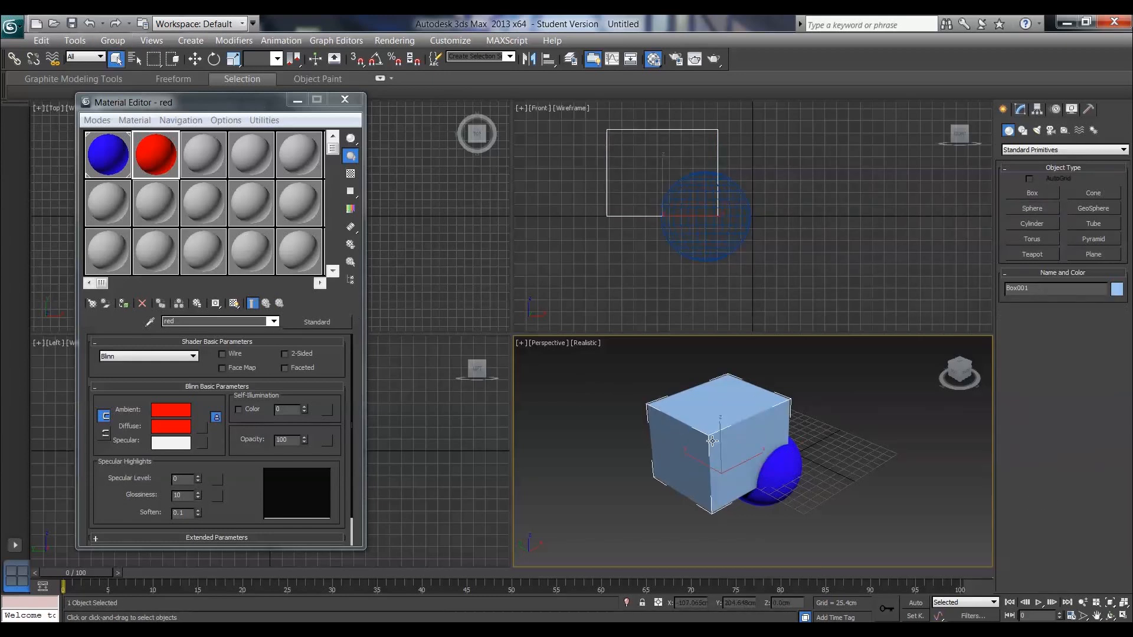
click(123, 303)
click(345, 99)
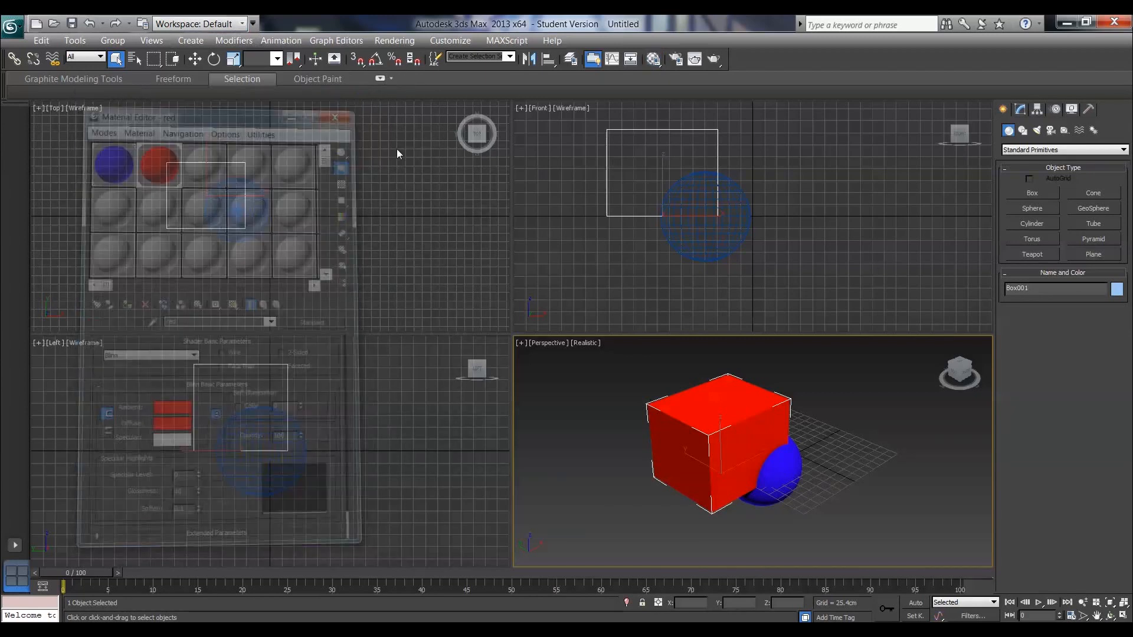
Subtract the blue sphere from the red box with ProBoolean, inspect the carved cavity from below, and end the picking
alt+middle_drag(759, 453, 705, 425)
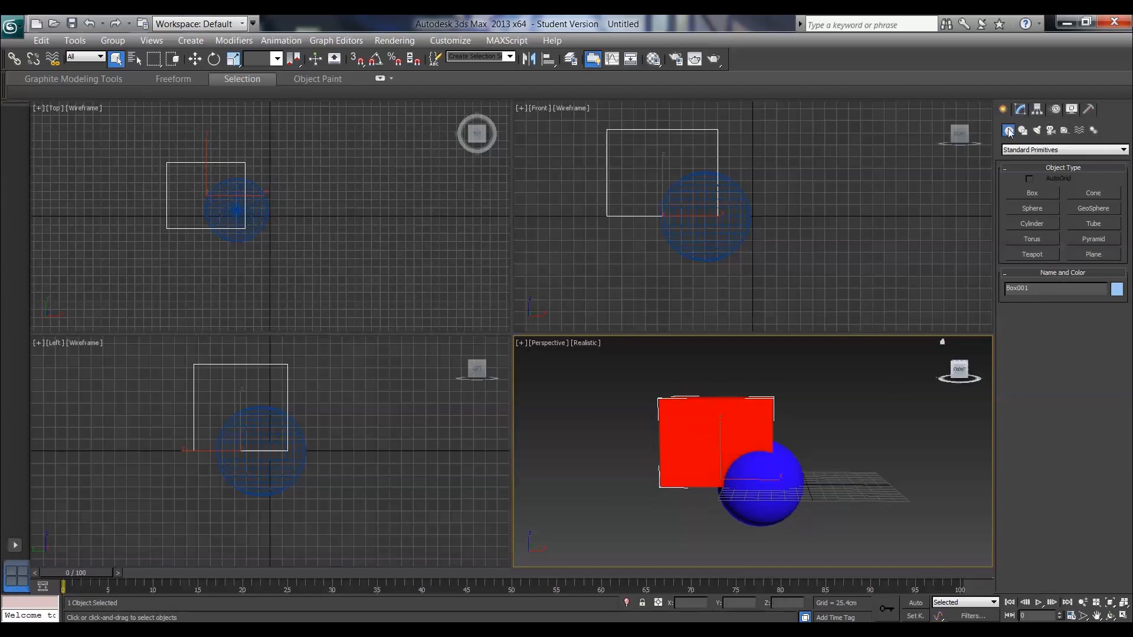
click(1042, 151)
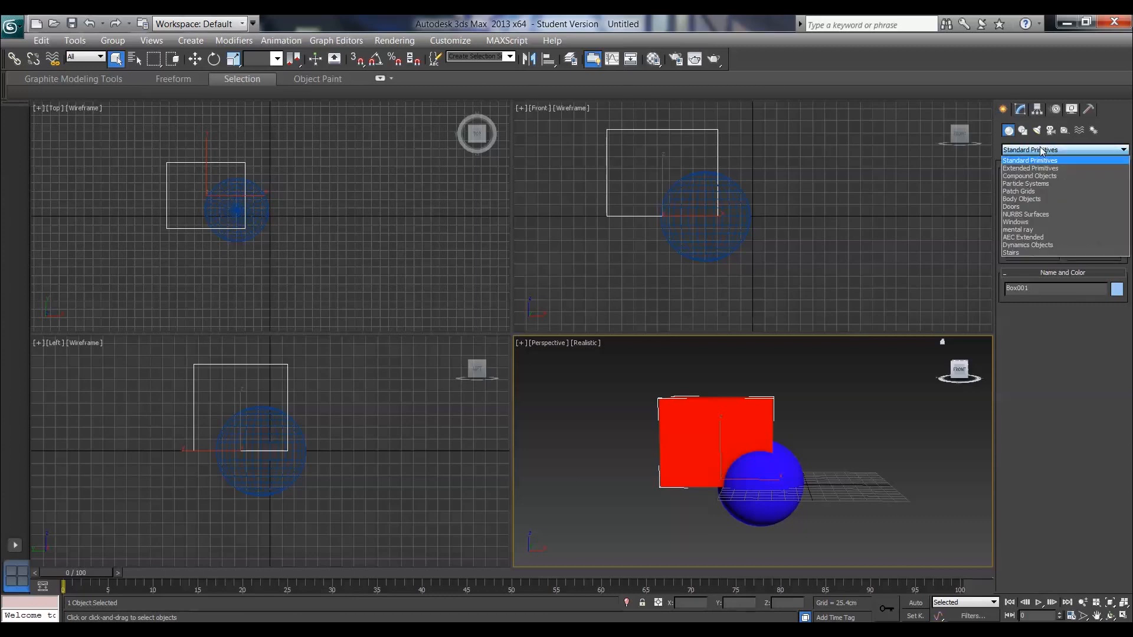
click(1039, 177)
click(1045, 270)
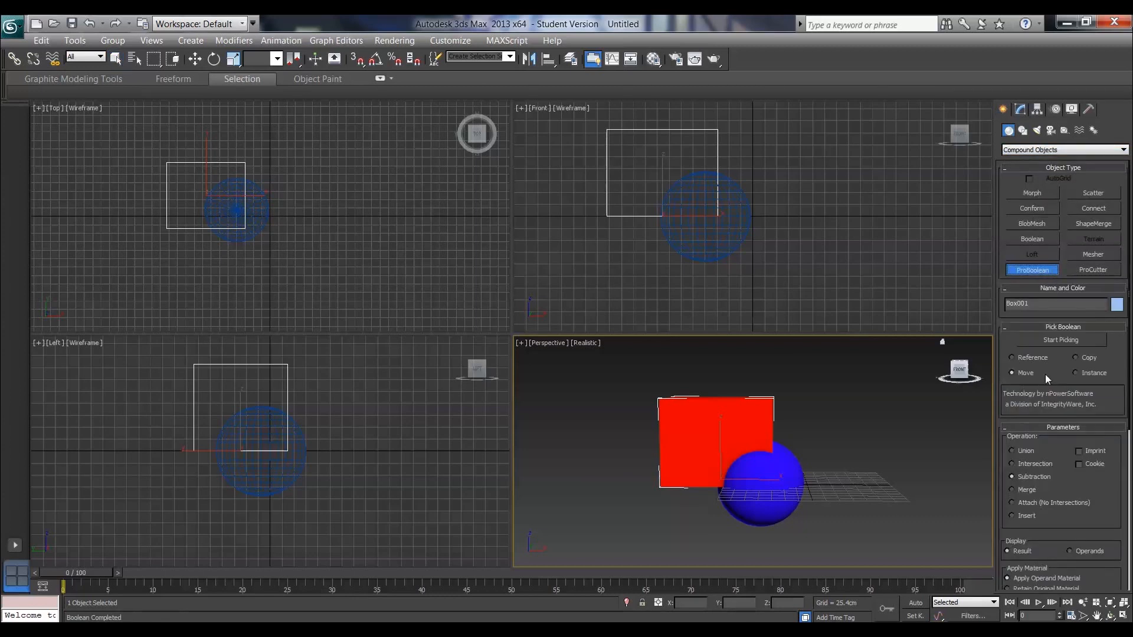
click(1080, 341)
click(800, 494)
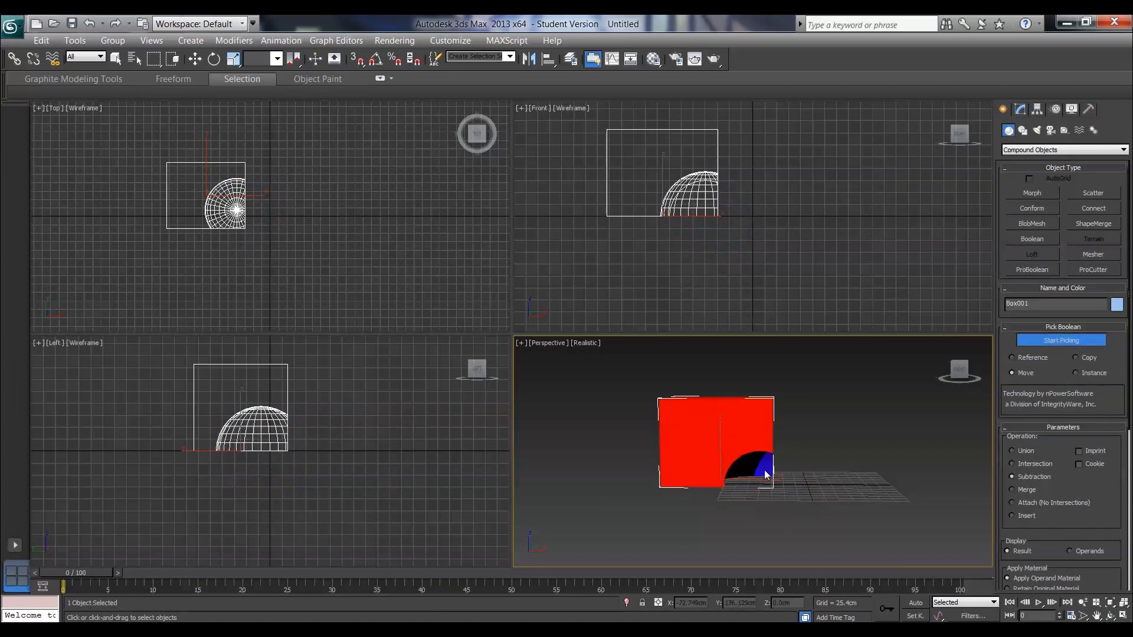
alt+middle_drag(735, 461, 691, 427)
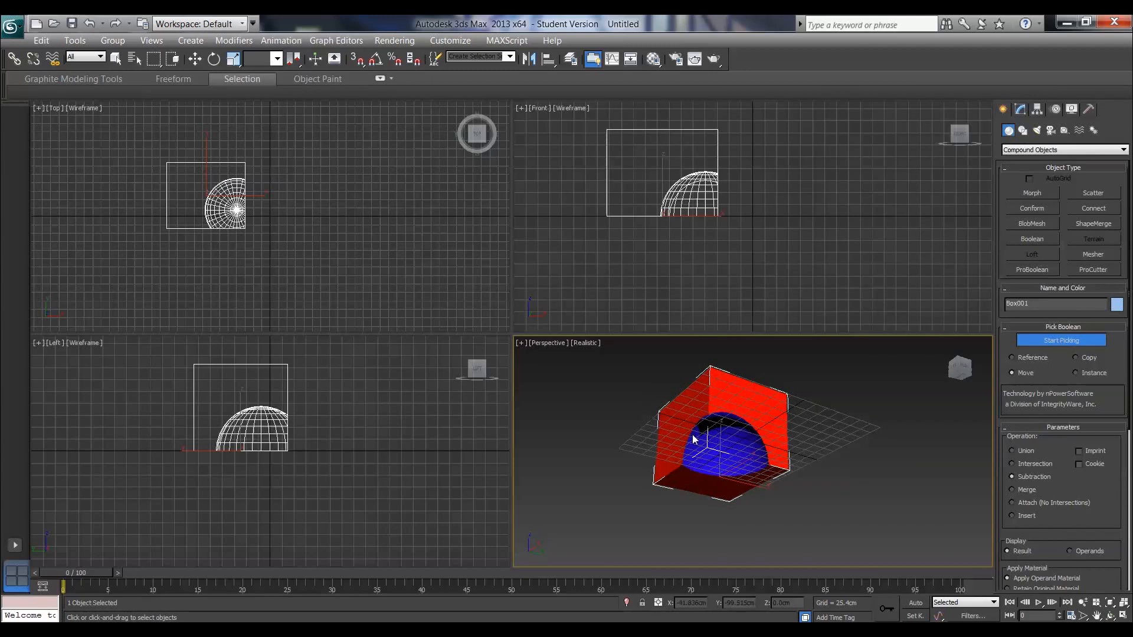
scroll(692, 427, up, 3)
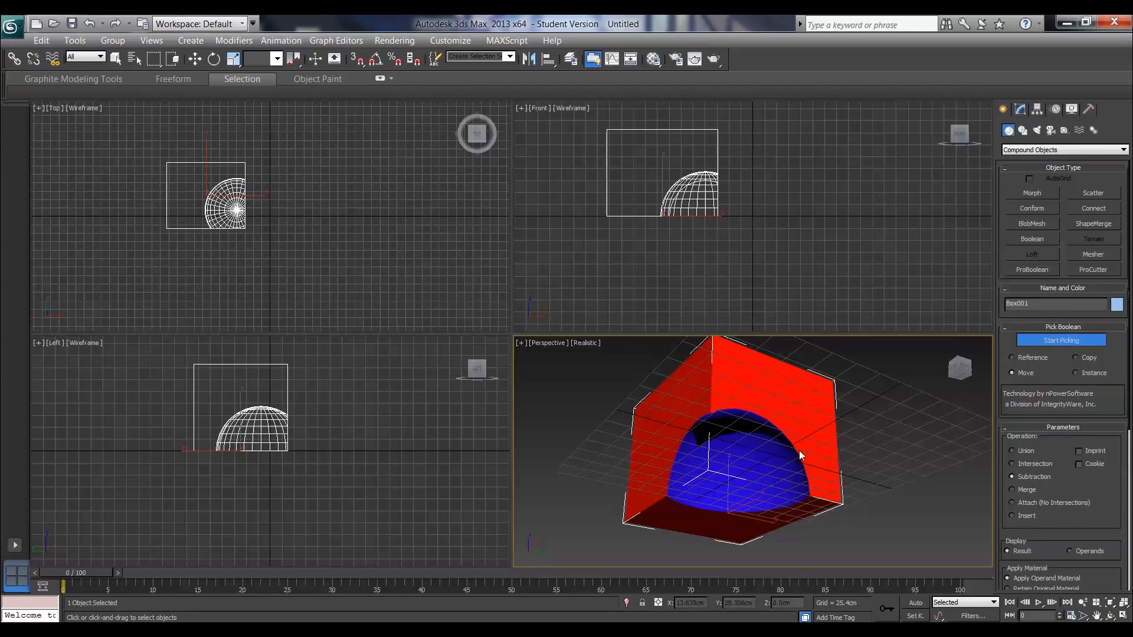
click(1101, 347)
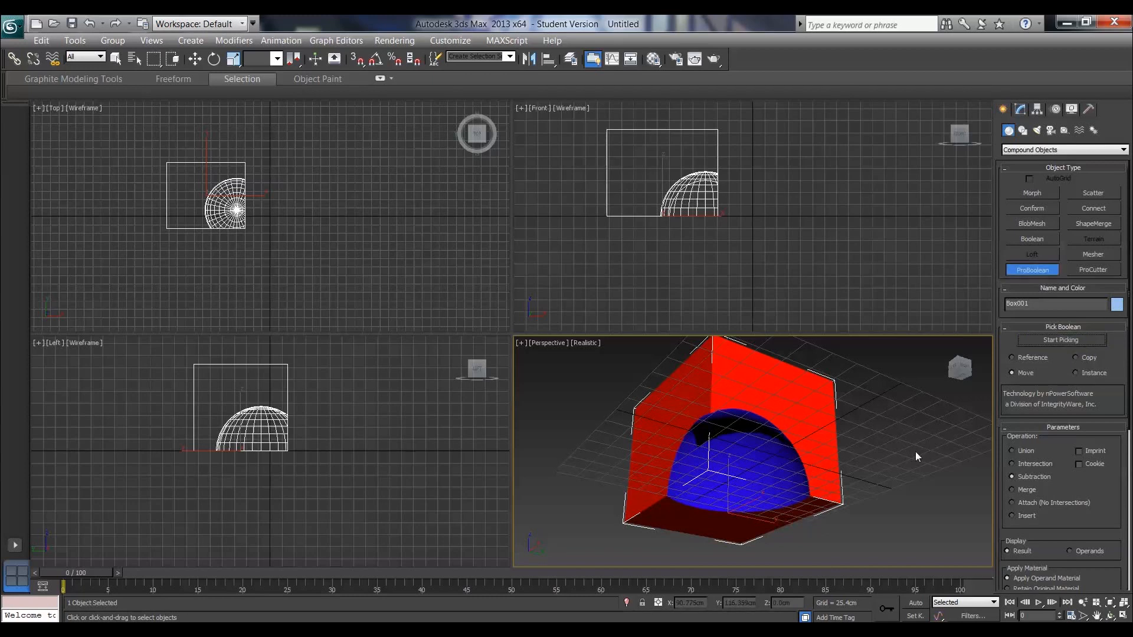
Sample the carved box's material into the third Material Editor slot and close the editor
click(653, 59)
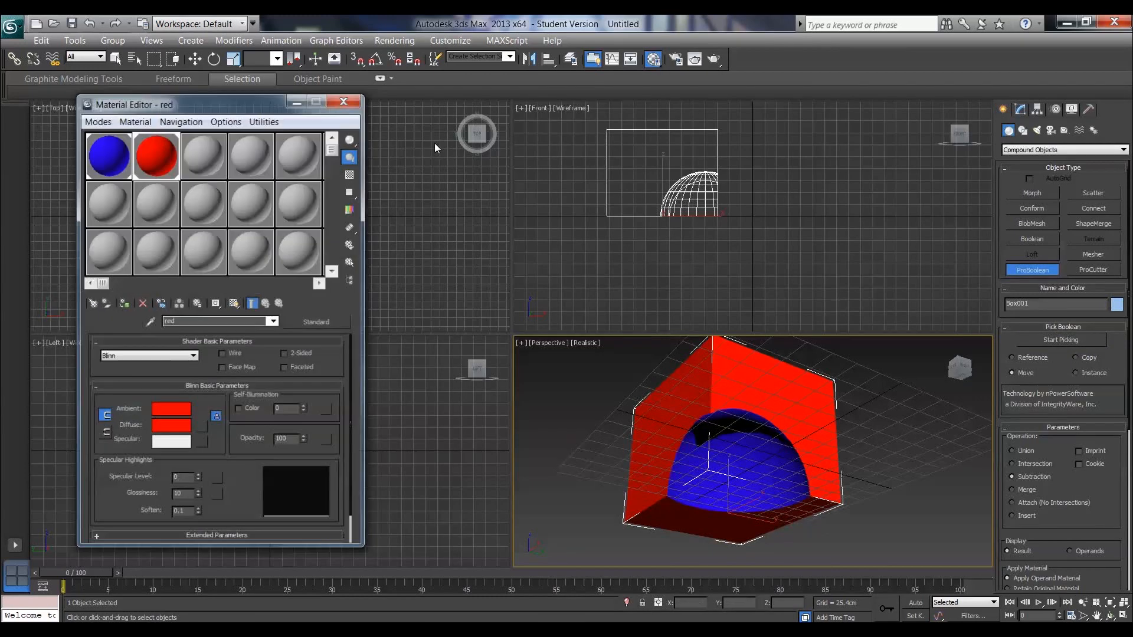
click(205, 147)
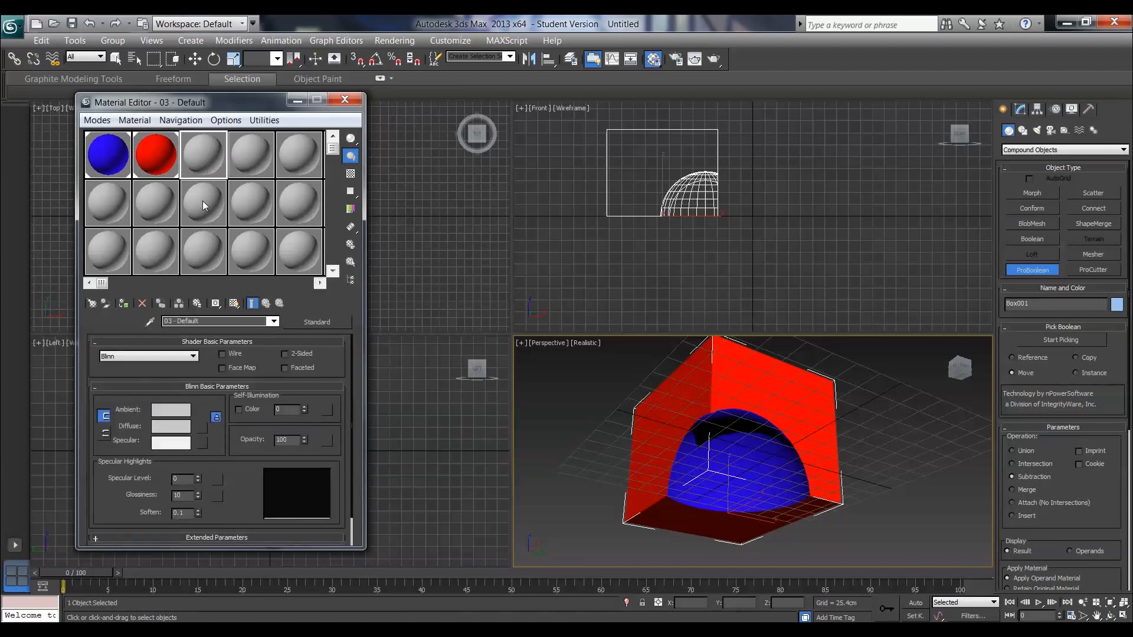
click(149, 324)
click(739, 392)
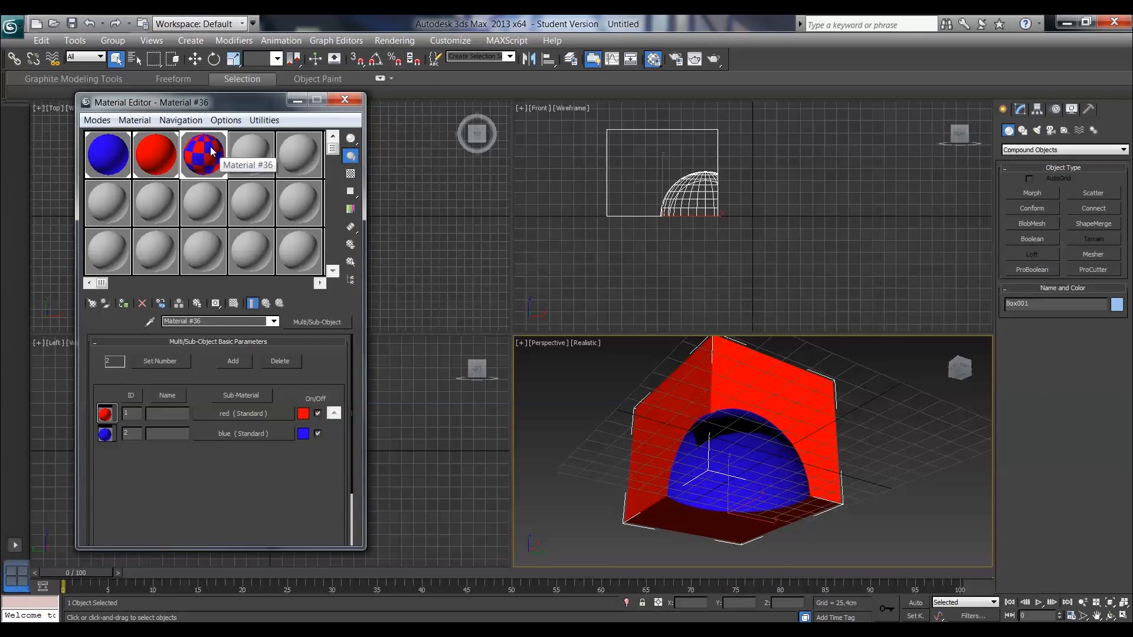
click(352, 103)
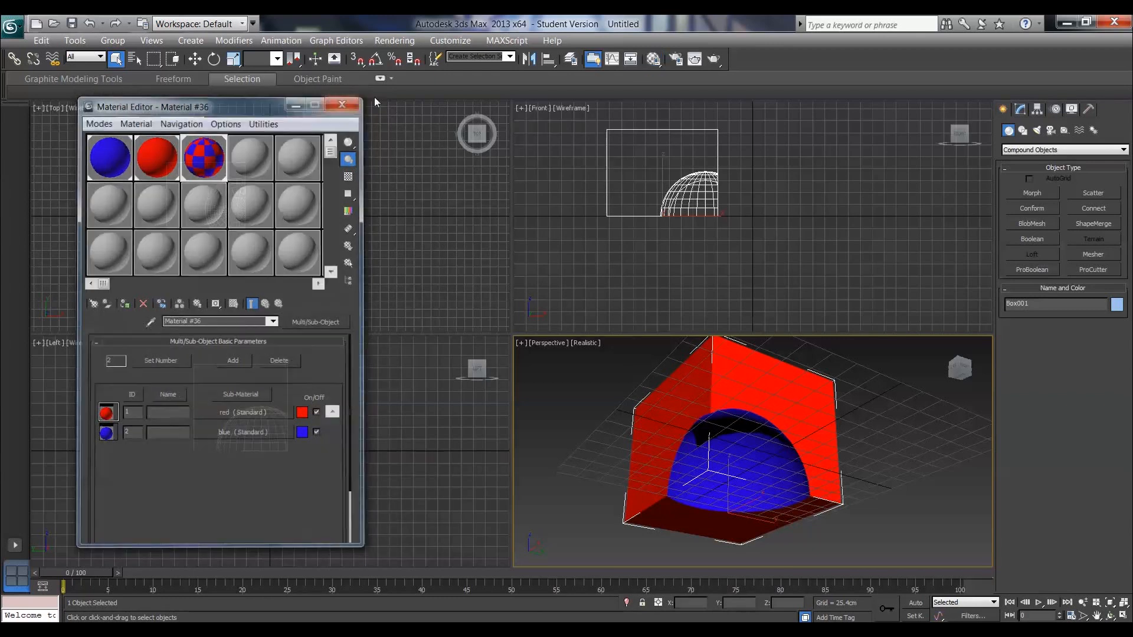
Reset the scene without saving the material example
click(12, 32)
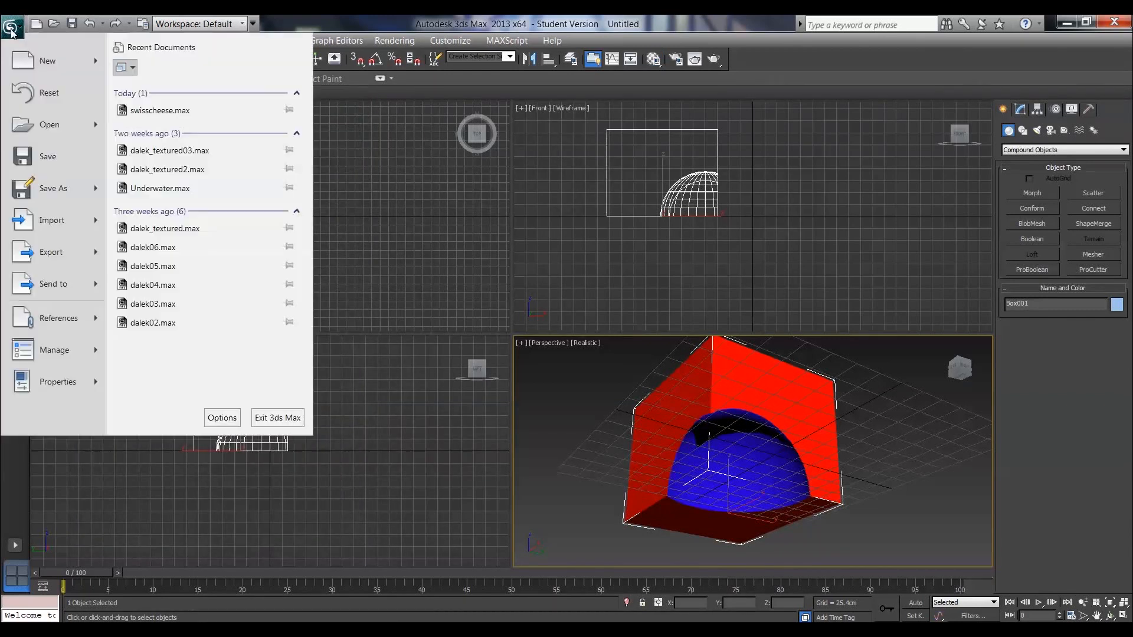
click(47, 91)
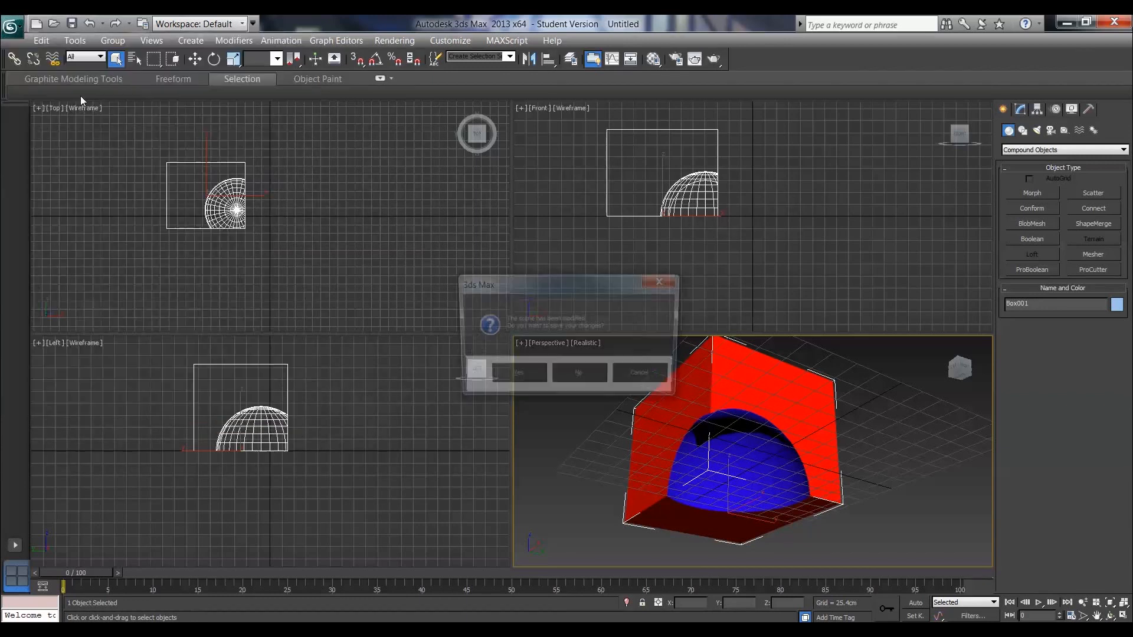
click(580, 376)
click(524, 352)
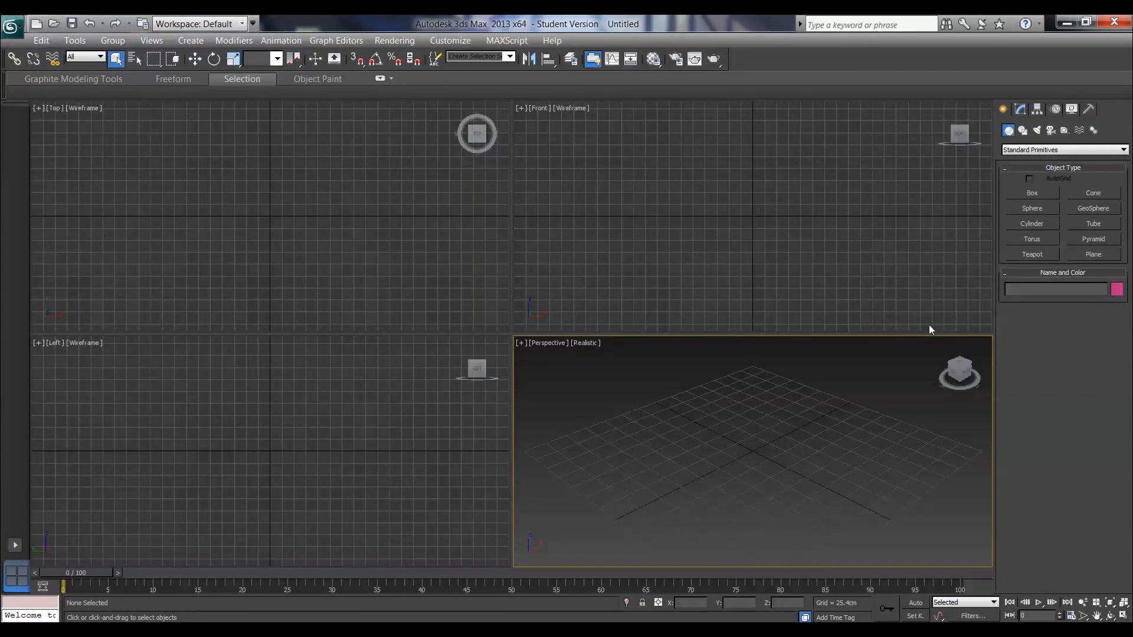
Create a box about 218 cm long, 322 cm wide and 184 cm high in the Top view
click(1031, 193)
drag(152, 144, 303, 247)
click(271, 162)
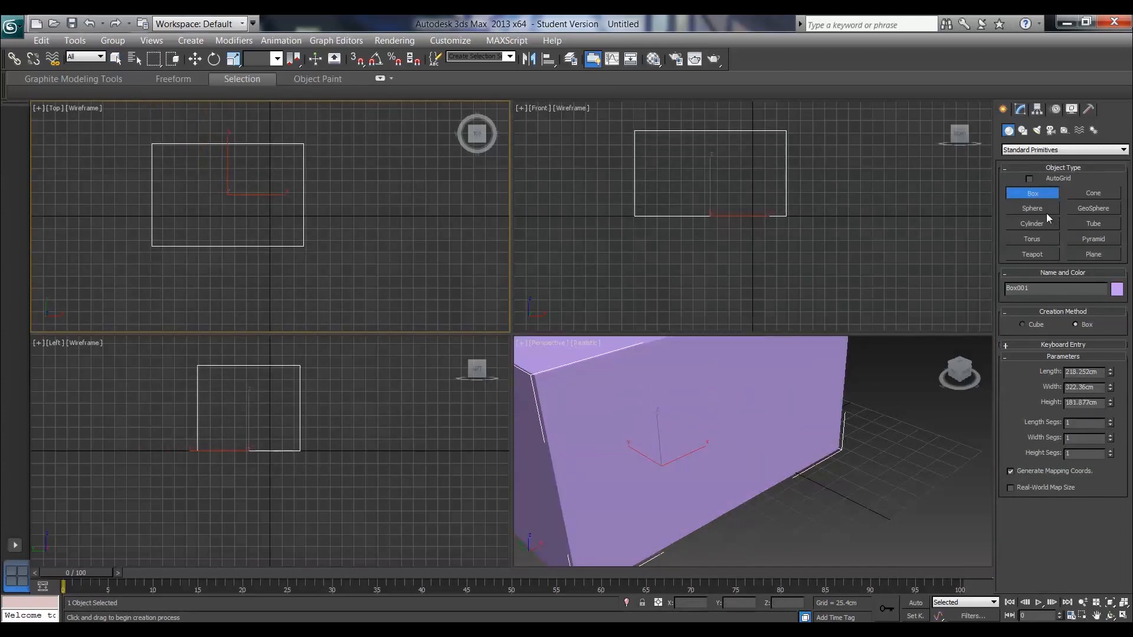
Create a sphere of about 90 cm radius overlapping the box's corner near the grid center and raise it to about 64 cm in Z
drag(275, 212, 290, 244)
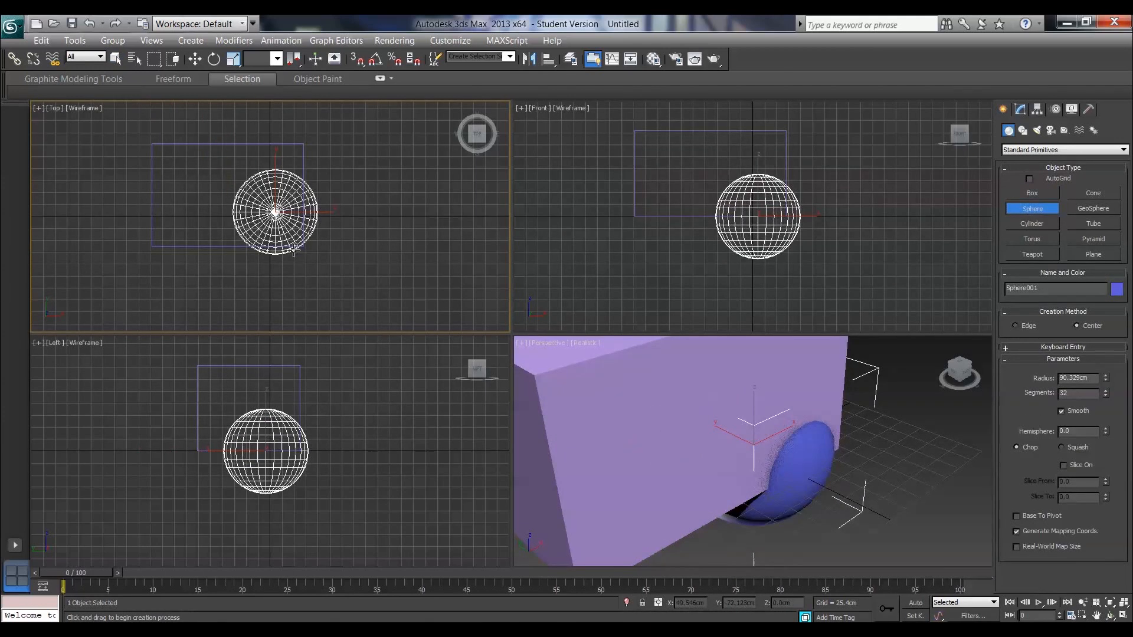
key(w)
drag(777, 206, 778, 175)
Enable Auto Key, animate the sphere across the box to about -308 cm in X at frame 90, and return to frame 0
click(916, 603)
drag(83, 572, 841, 561)
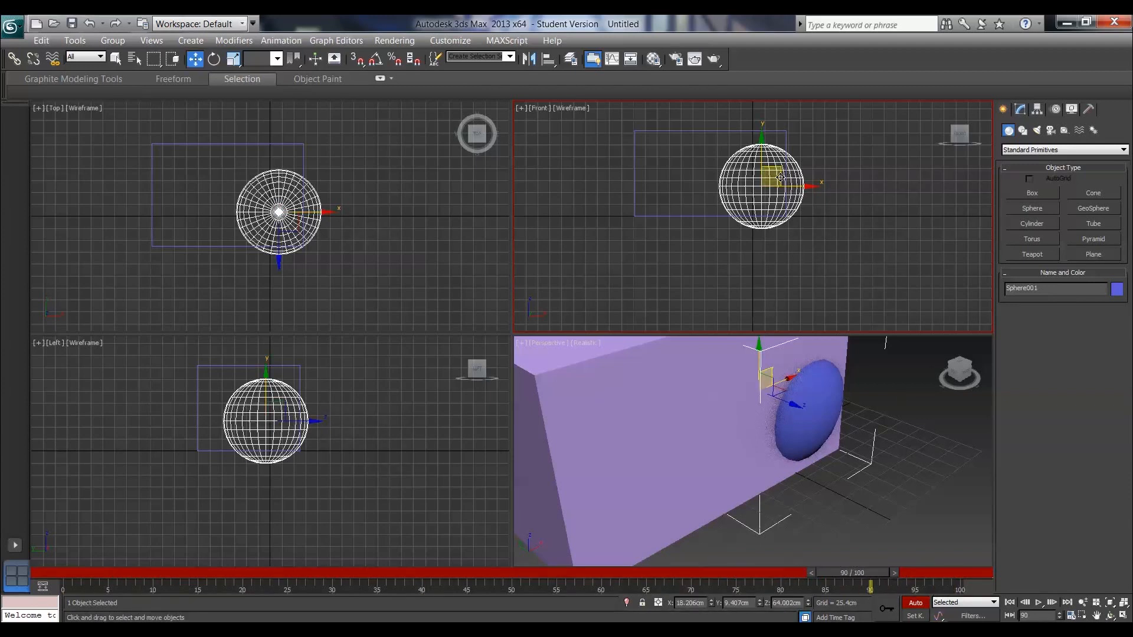
drag(781, 177, 626, 177)
scroll(726, 425, down, 5)
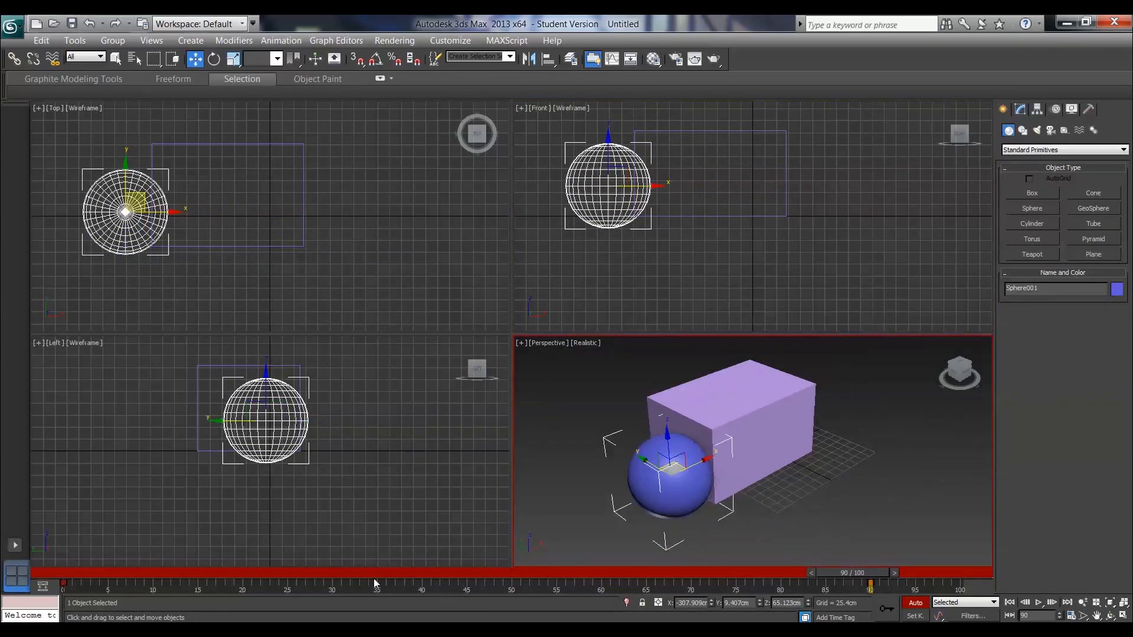
drag(846, 586, 101, 587)
Subtract the animated sphere from the box with a ProBoolean subtraction
key(w)
click(304, 147)
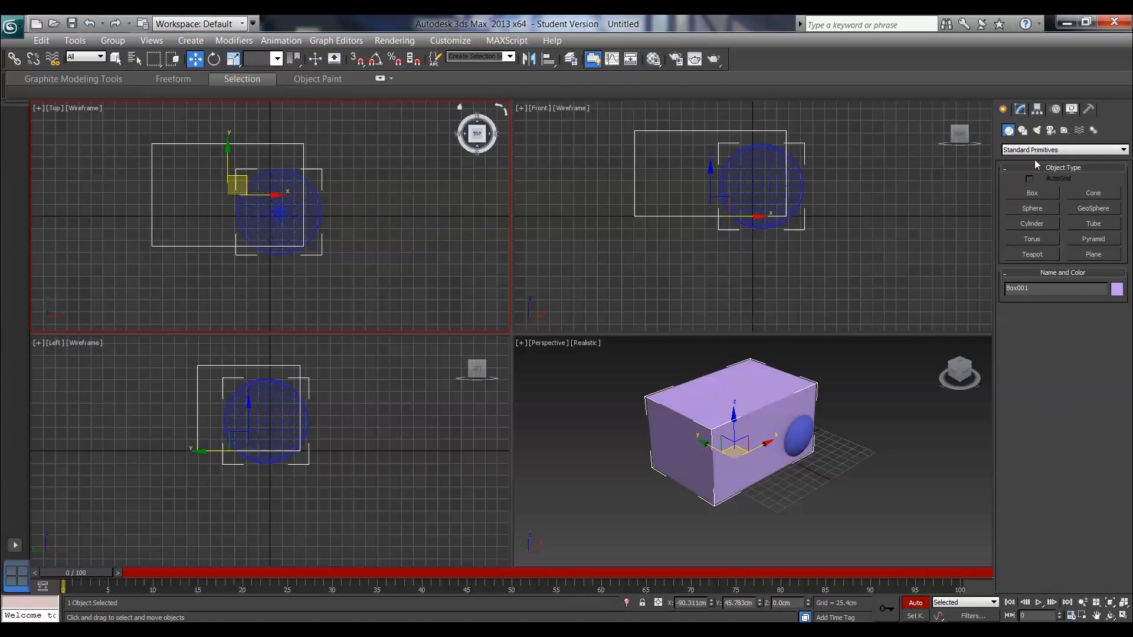
click(1050, 149)
click(1048, 176)
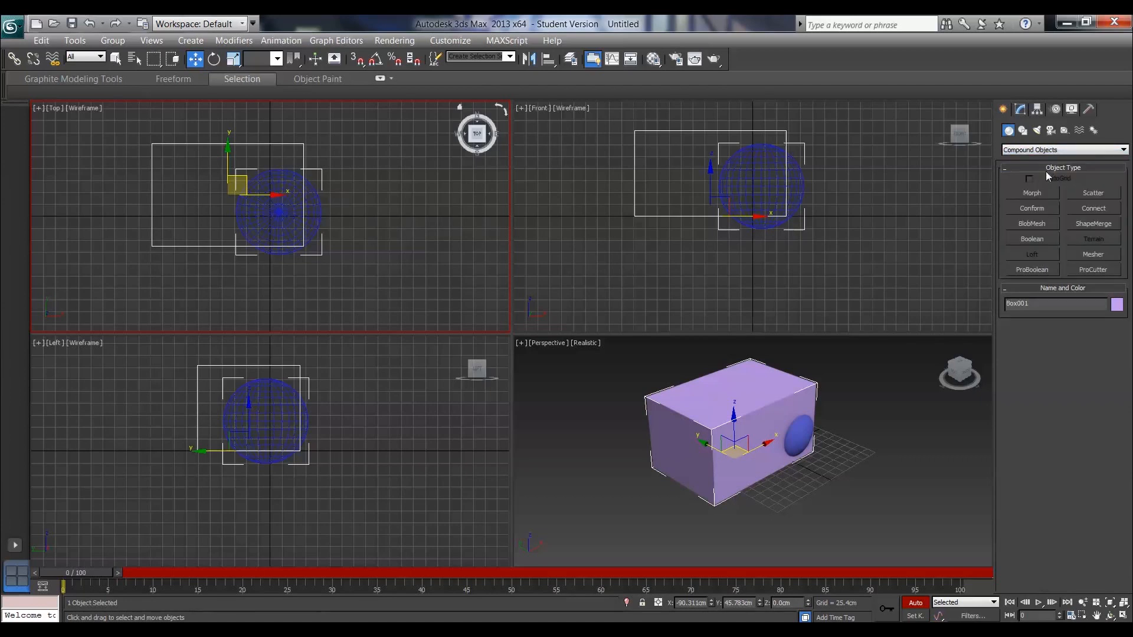
click(1045, 272)
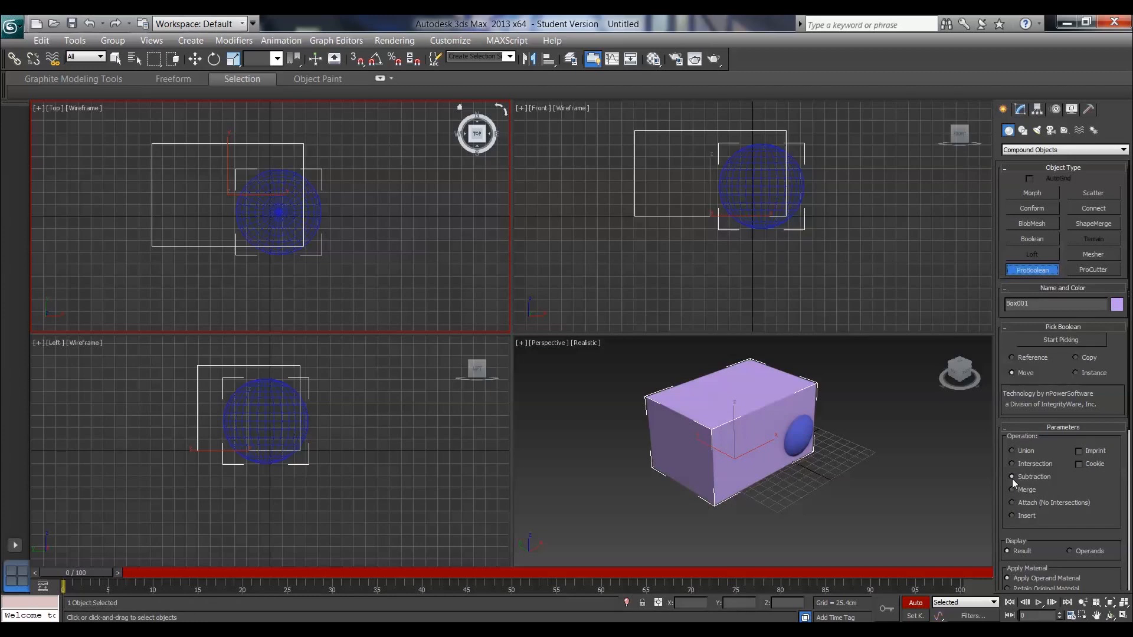
click(1099, 339)
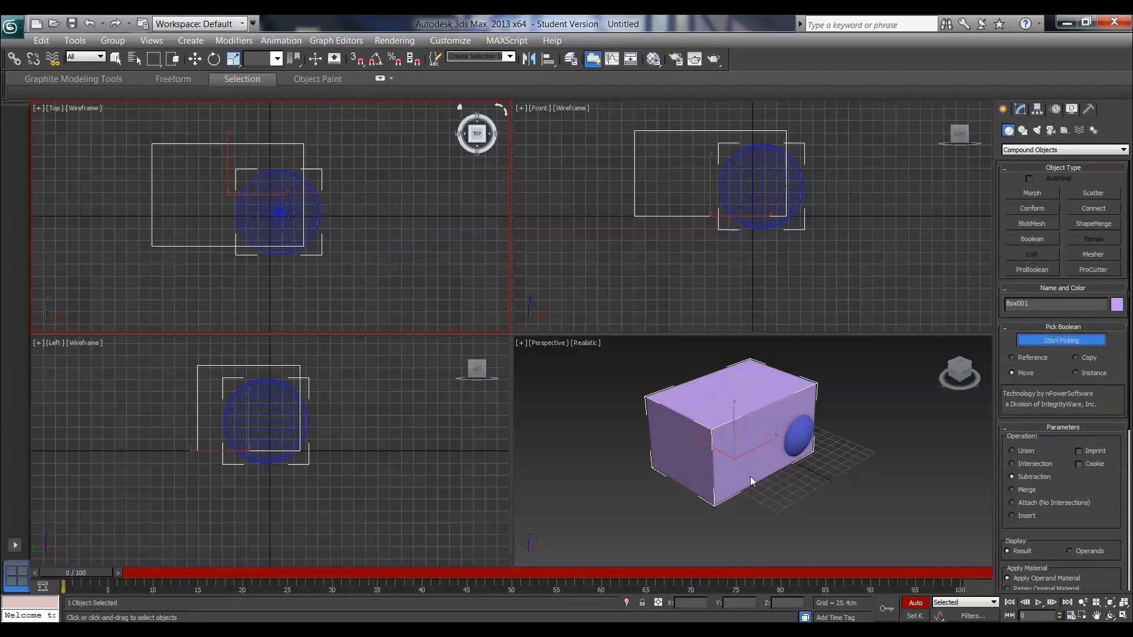
click(798, 442)
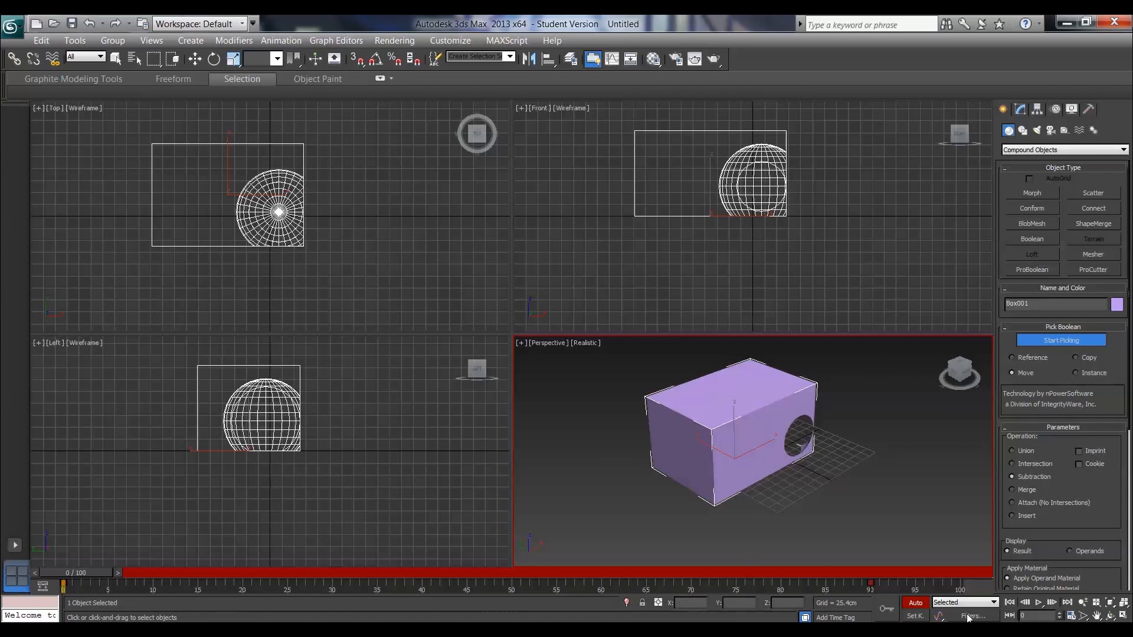
Play the animation in an enlarged Perspective view from below to examine the moving cut, then stop playback
click(1039, 603)
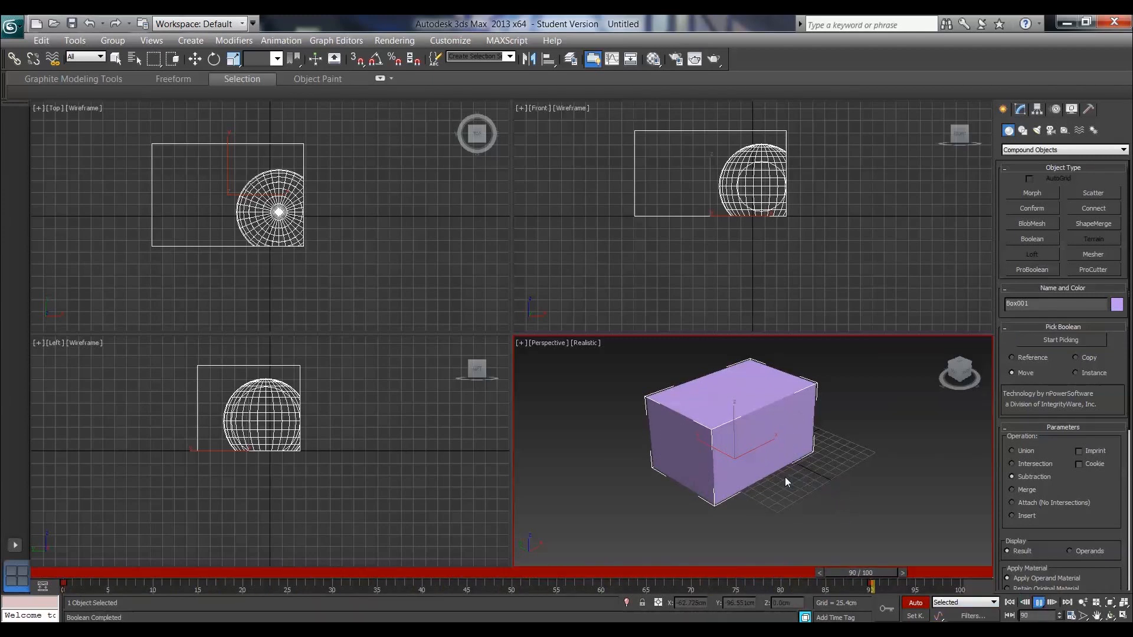
key(shift+z)
alt+middle_drag(772, 455, 743, 419)
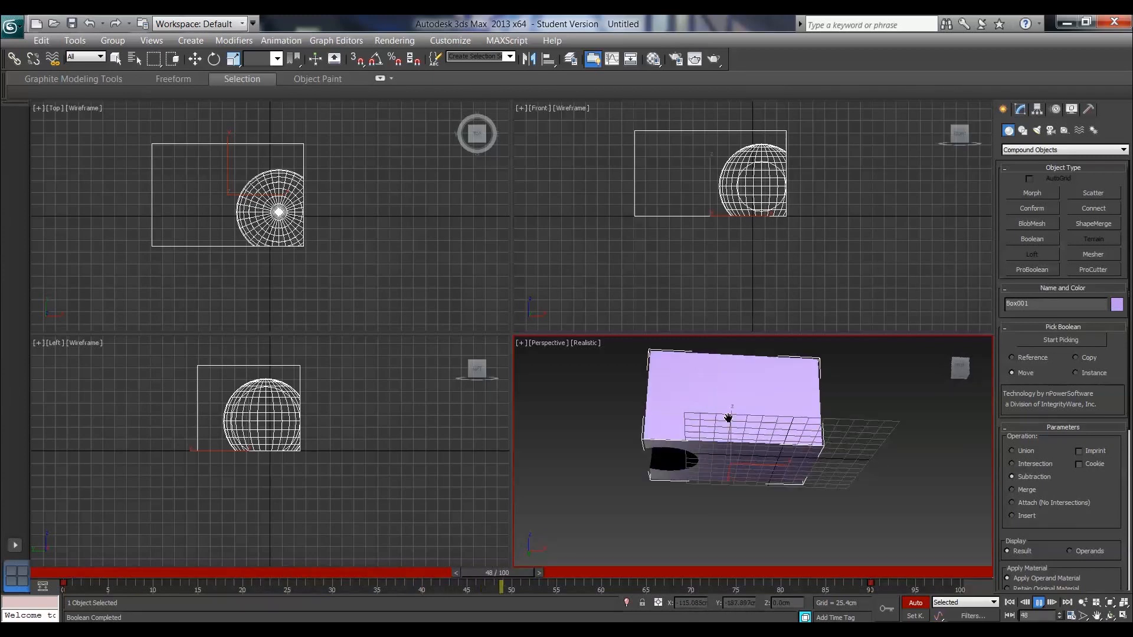
key(alt+w)
middle_drag(552, 343, 574, 390)
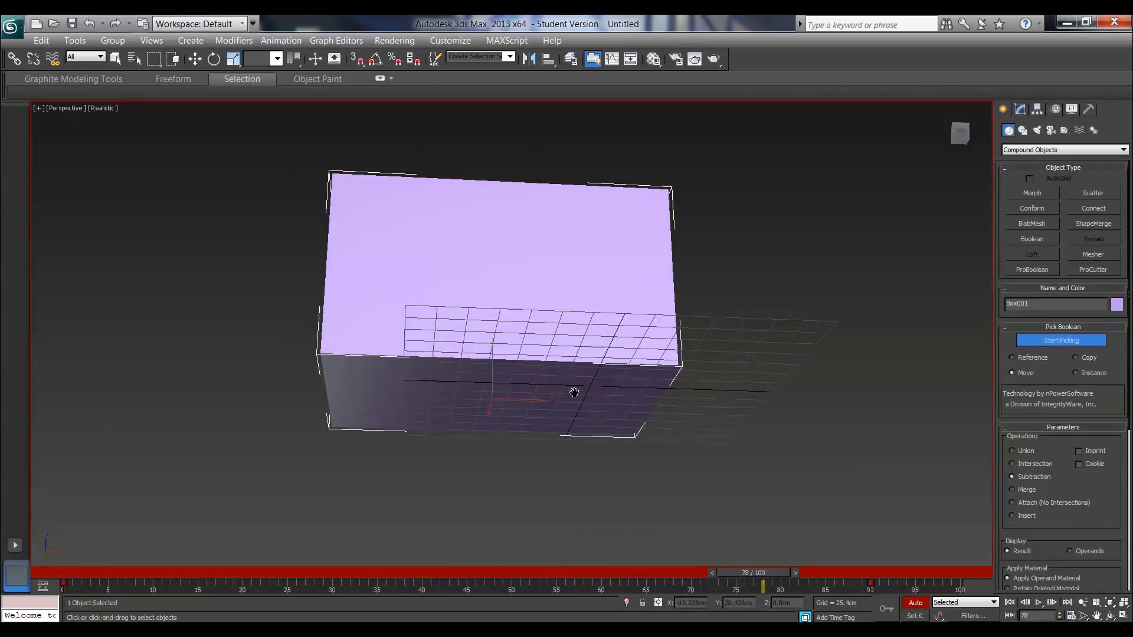
click(1039, 603)
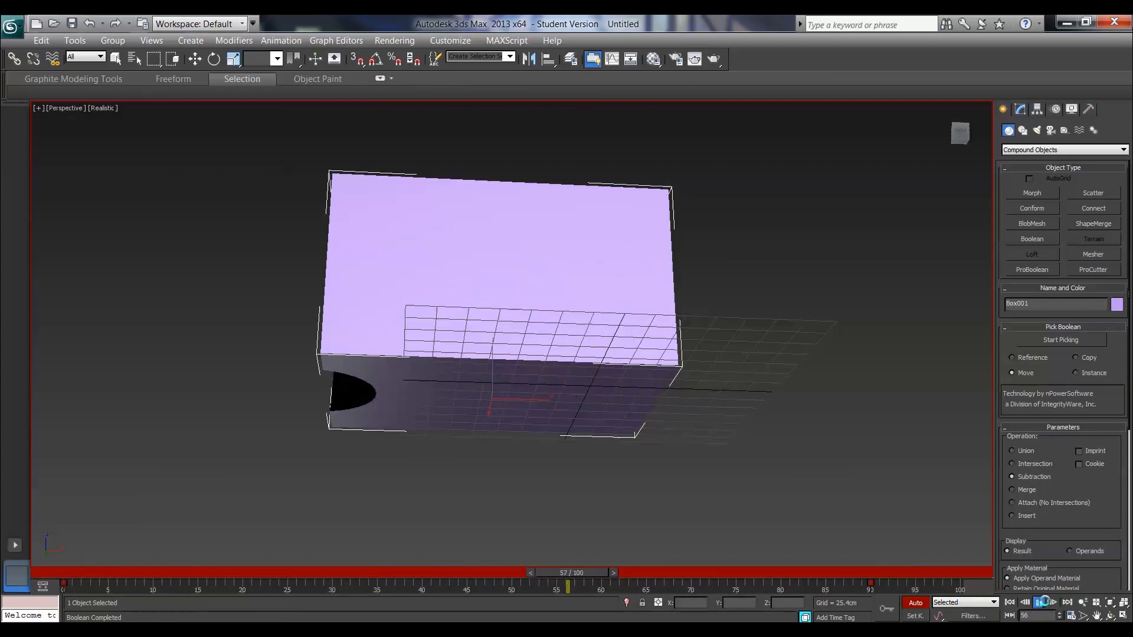
Return to frame 0, examine the spherical cut at the box's corner, and leave boolean picking and Auto Key mode
click(1060, 340)
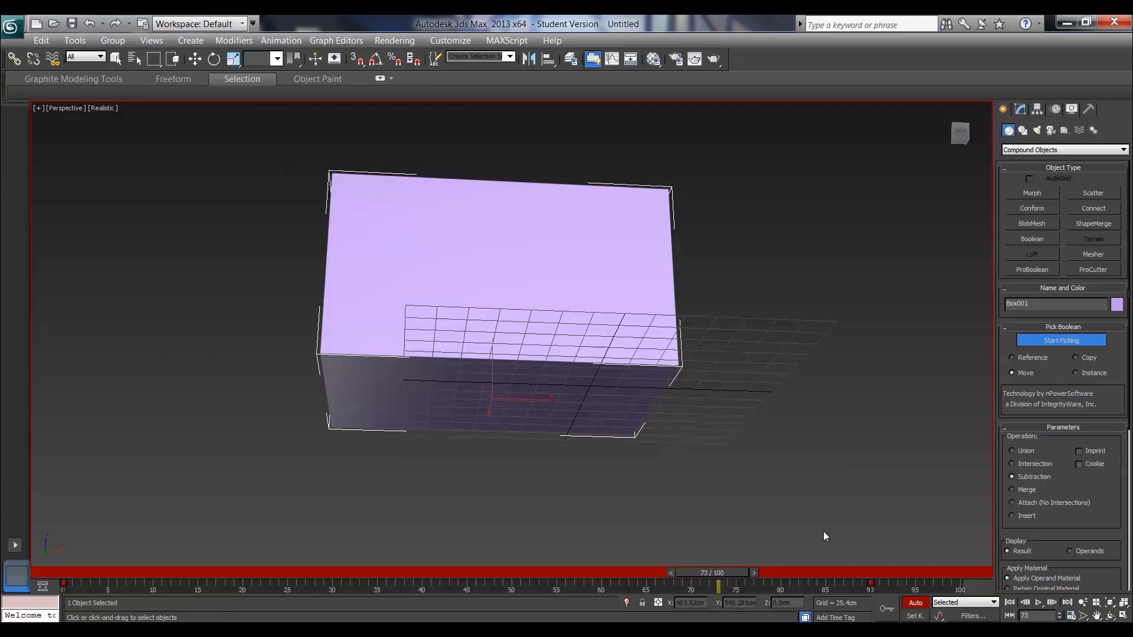
drag(724, 573, 65, 518)
alt+middle_drag(499, 276, 470, 322)
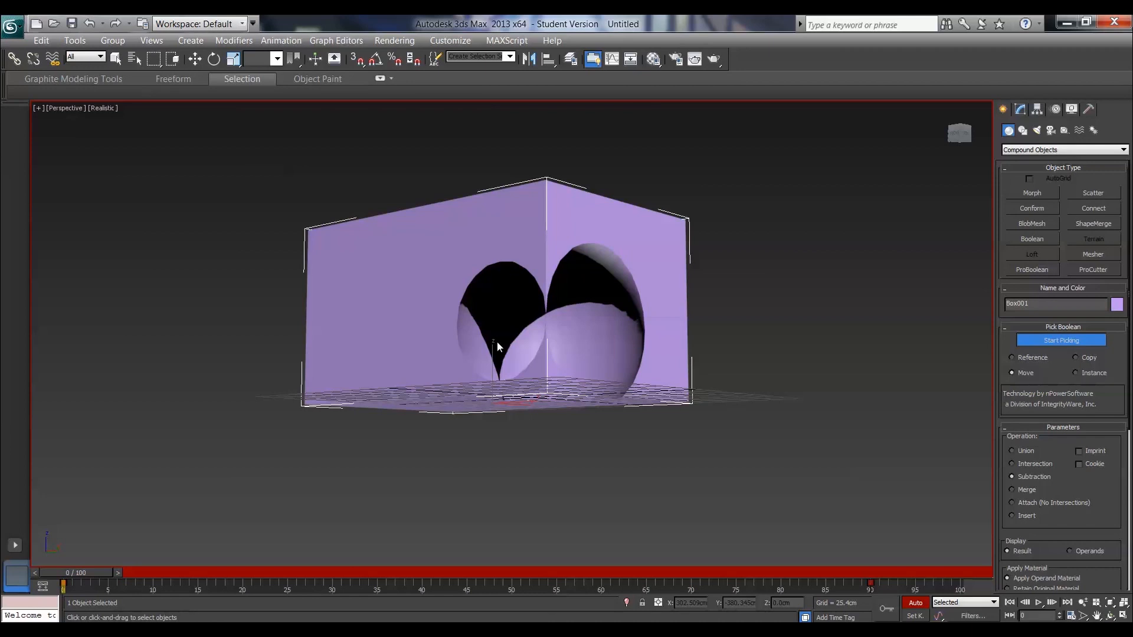
click(1061, 341)
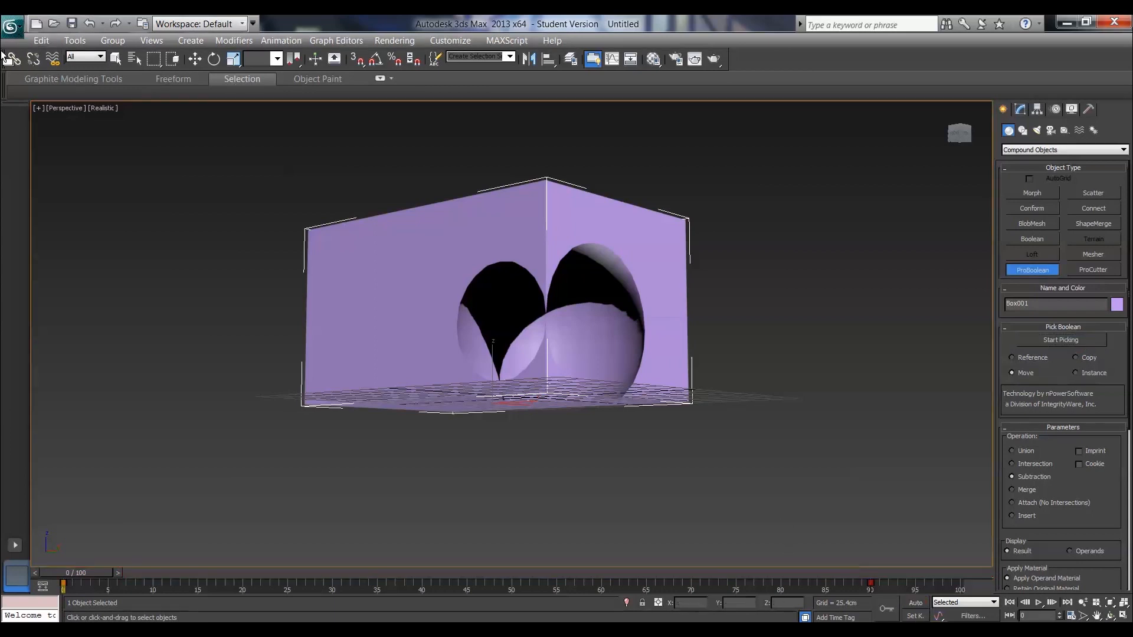
Discard the animated boolean example by resetting the scene without saving
click(11, 27)
click(49, 93)
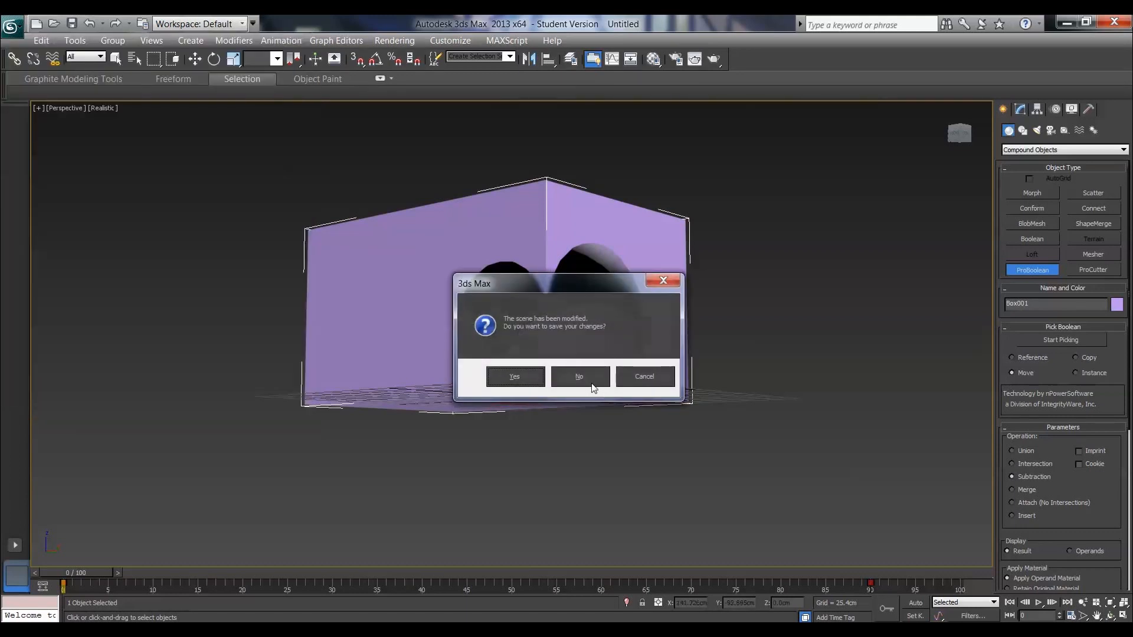
click(525, 352)
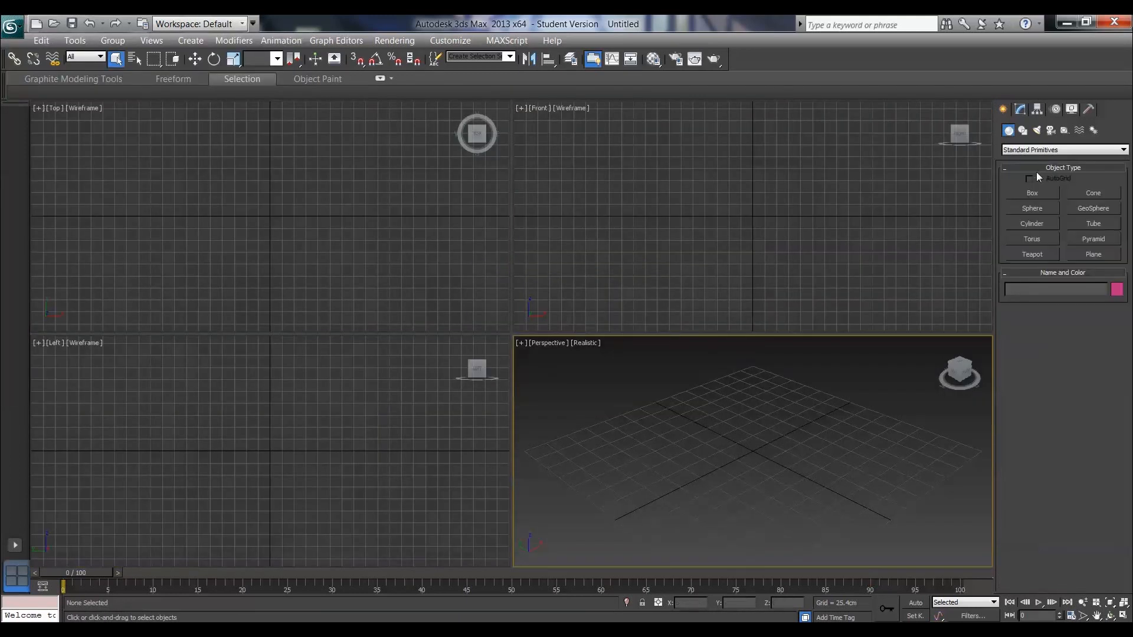
Create a large box centered vertically on the grid in the Top view
click(1032, 195)
drag(129, 137, 366, 288)
click(374, 190)
Create a sphere of about 142 cm radius protruding through one end and the top of the box, and leave the Sphere tool
click(1032, 209)
click(793, 157)
drag(793, 157, 853, 189)
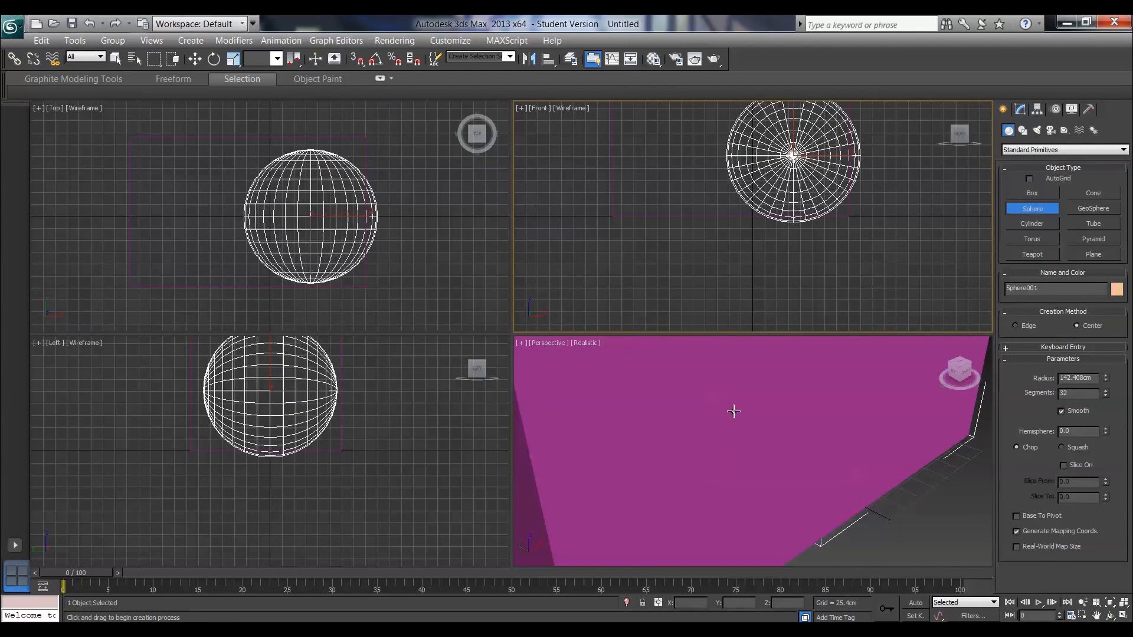
scroll(774, 435, down, 5)
alt+drag(795, 423, 657, 411)
scroll(723, 454, up, 5)
scroll(737, 459, down, 2)
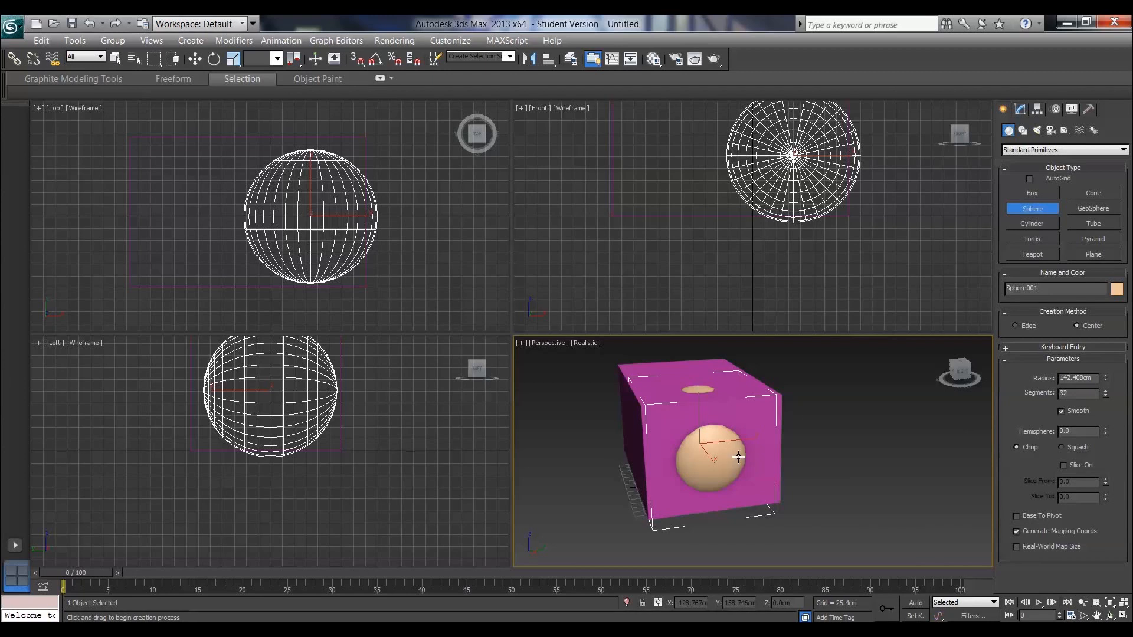
click(783, 403)
click(116, 58)
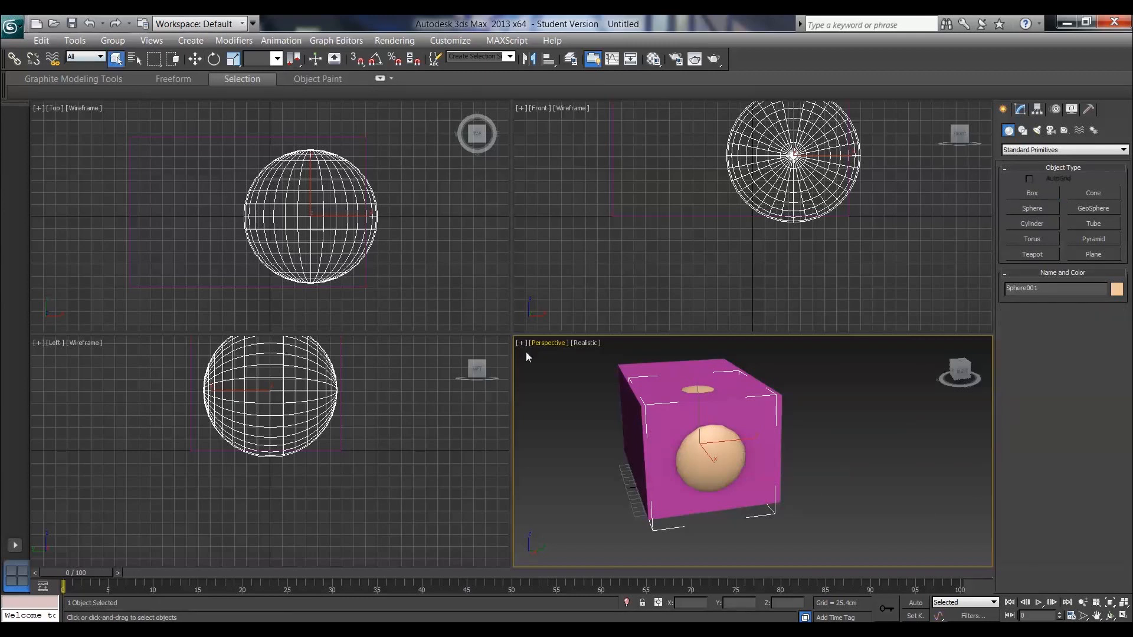
Start a ProBoolean with the box as the base object and enable Make Quadrilaterals in its advanced options
click(768, 404)
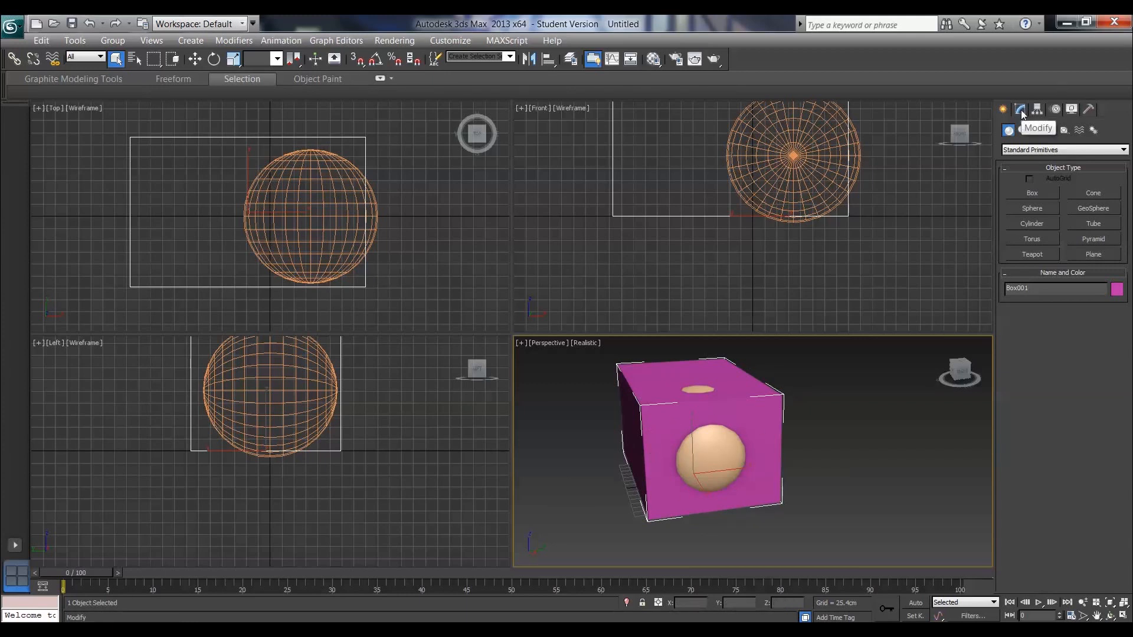
click(1032, 151)
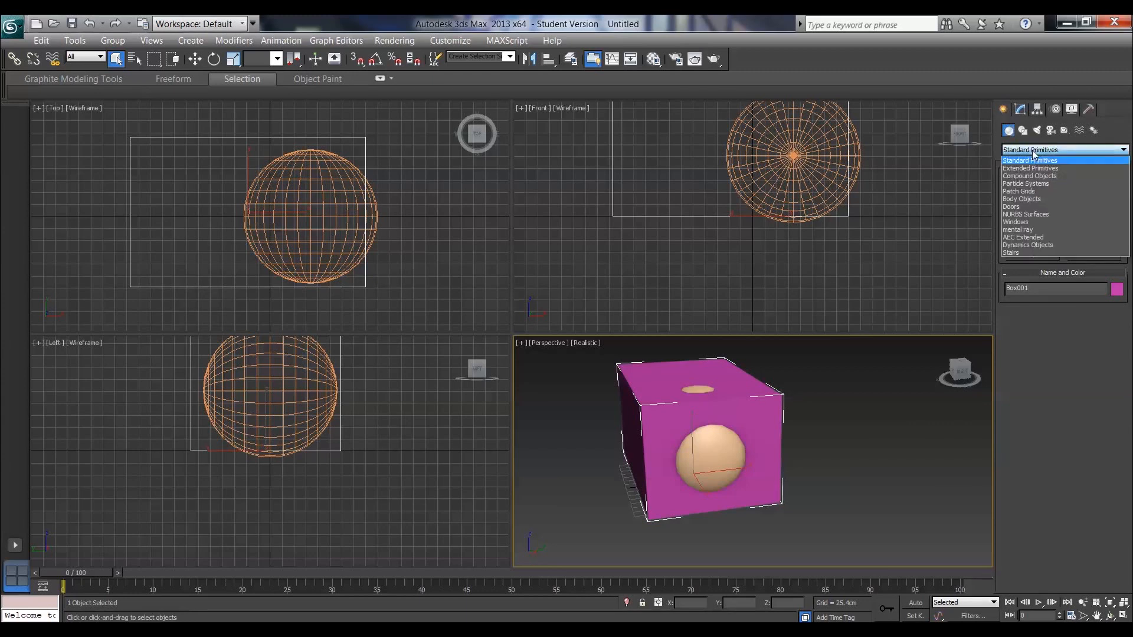
click(1032, 177)
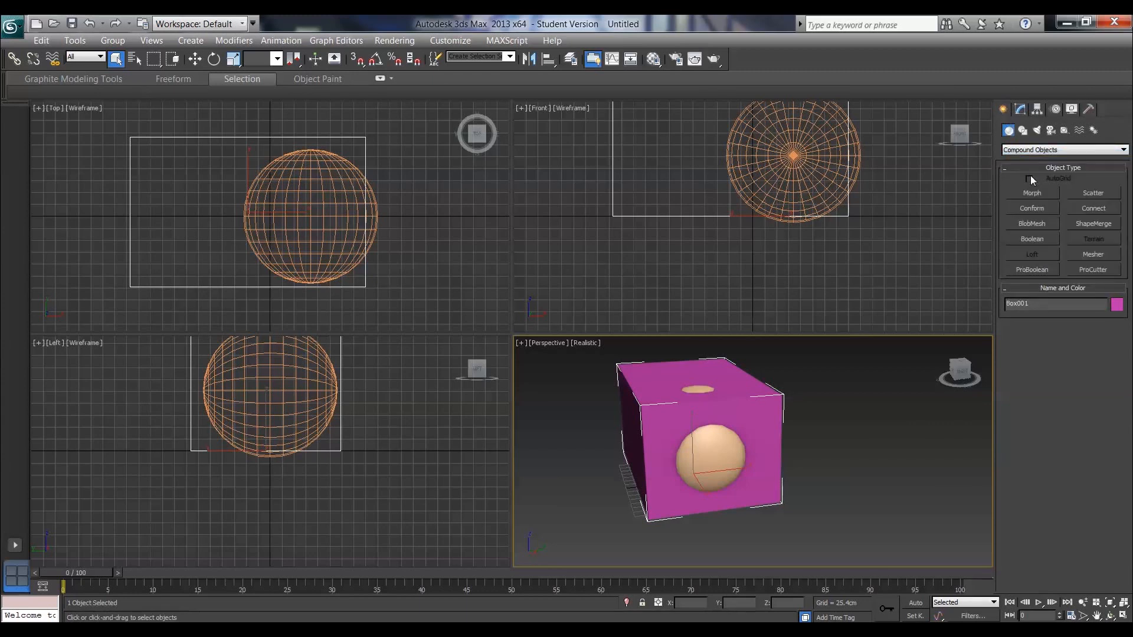
click(1032, 268)
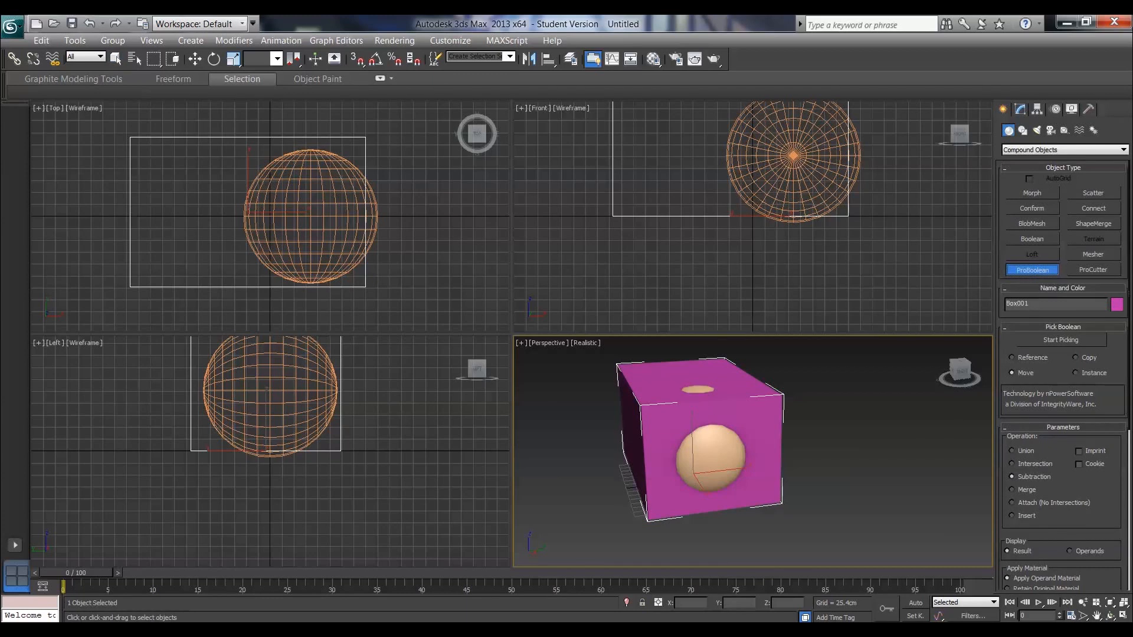
drag(1130, 277, 1130, 470)
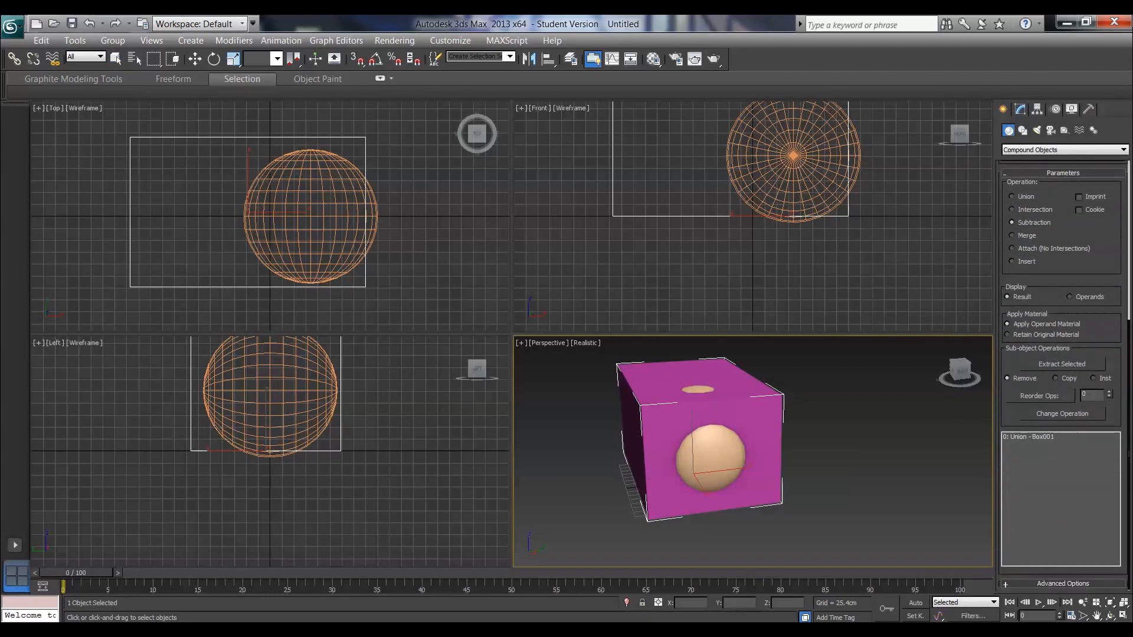
click(1006, 584)
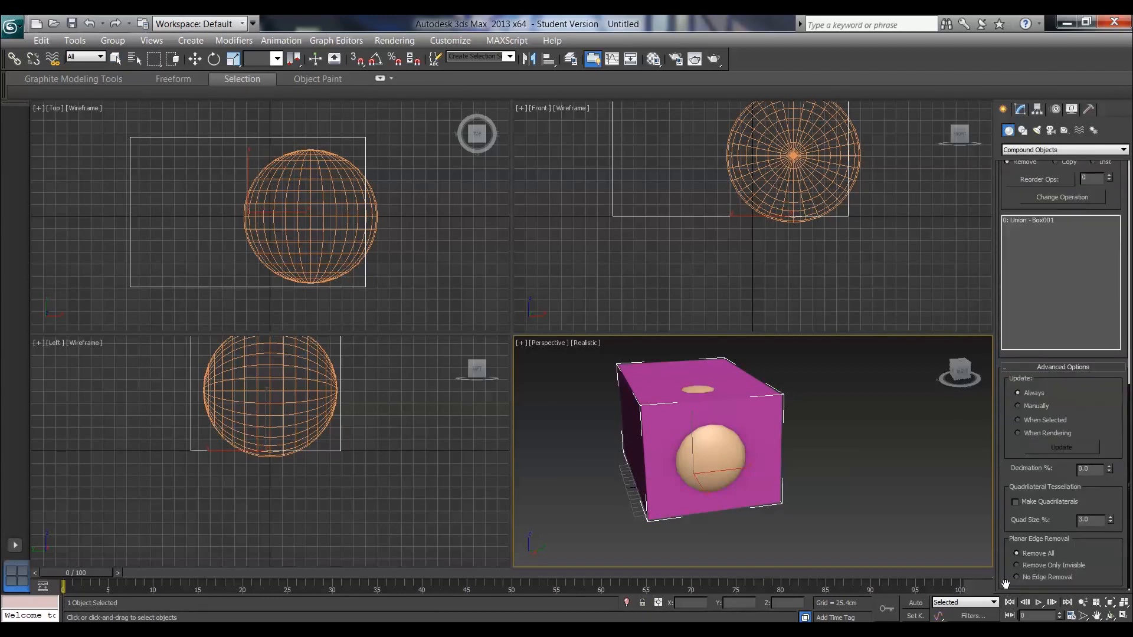
click(1016, 503)
Subtract the sphere from the box as the ProBoolean operand
scroll(1056, 402, up, 10)
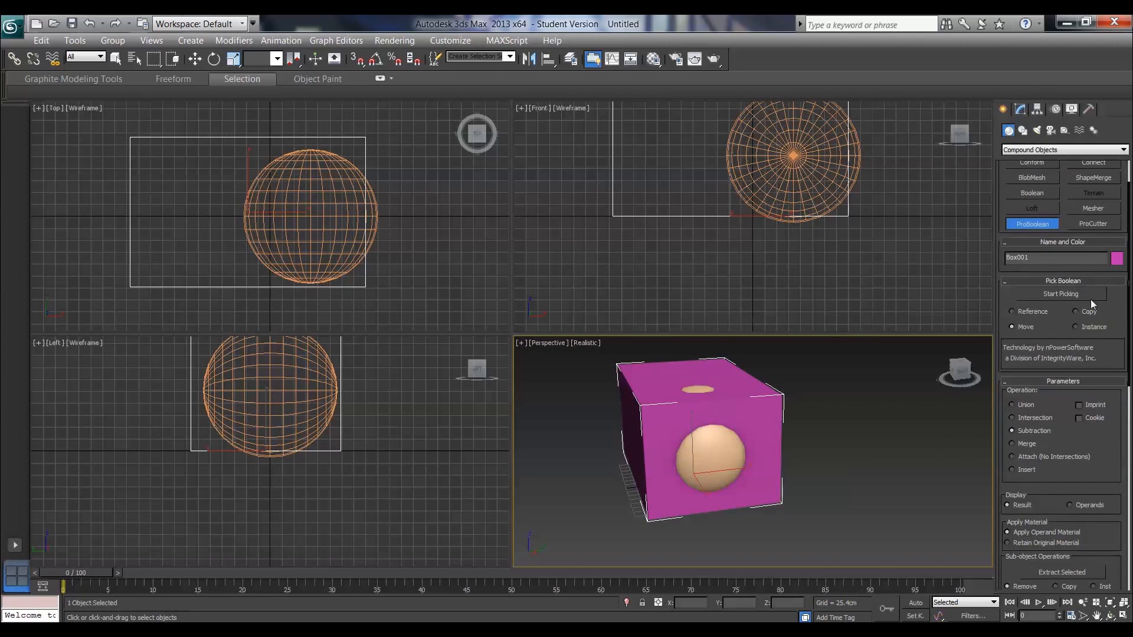
click(1081, 296)
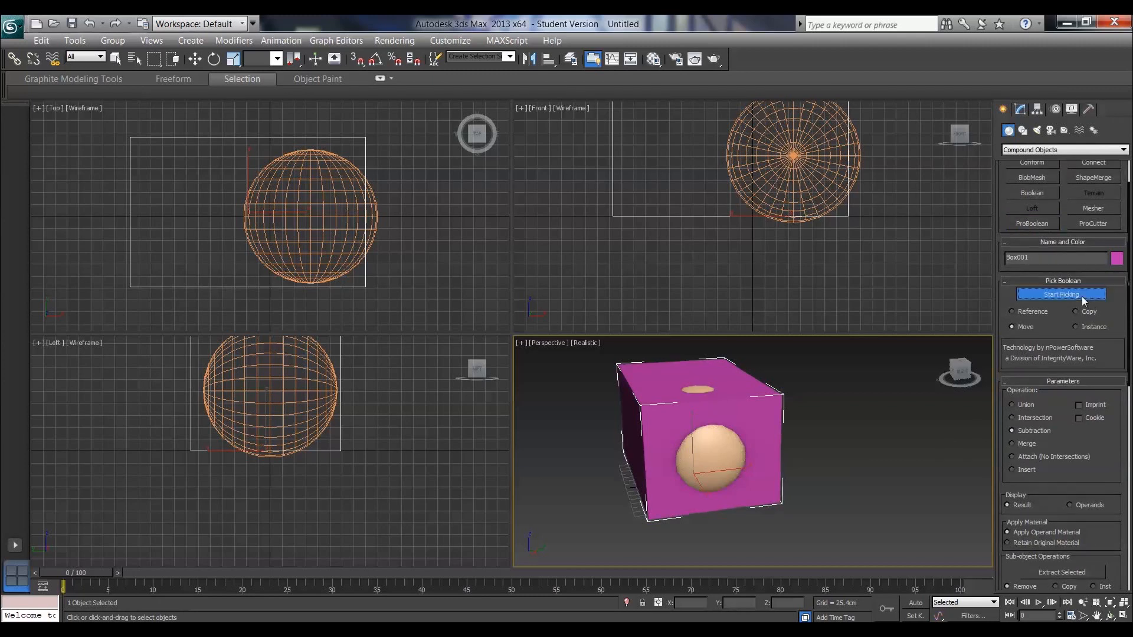
click(709, 464)
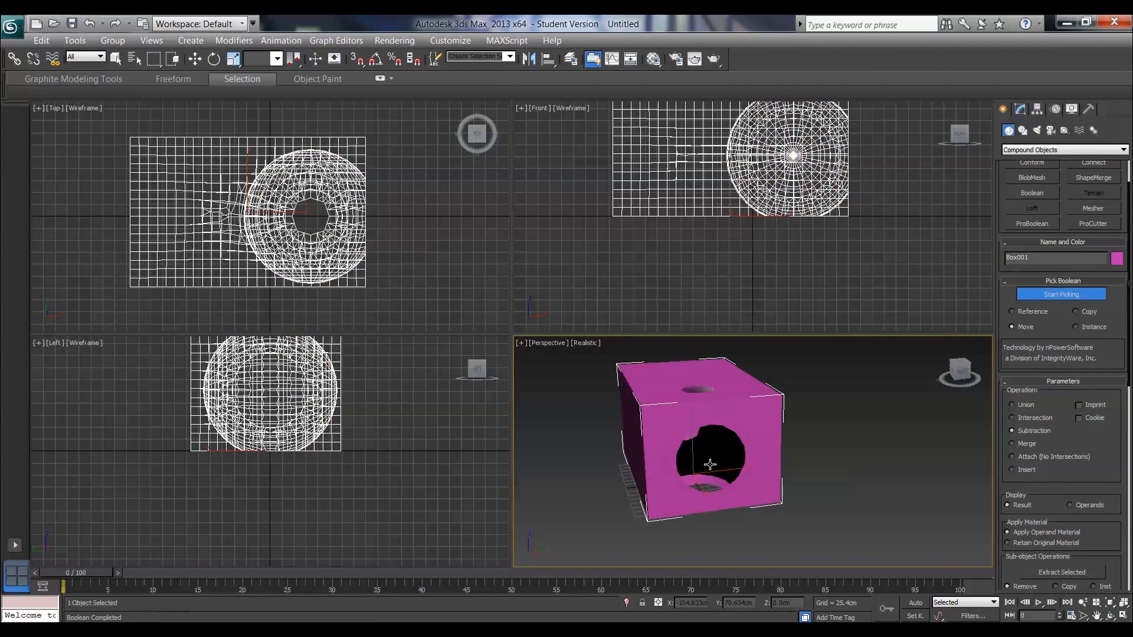
Show the polygon statistics in the Perspective view, leave boolean picking, and examine the cut box's quad mesh
alt+middle_drag(632, 432, 770, 491)
key(7)
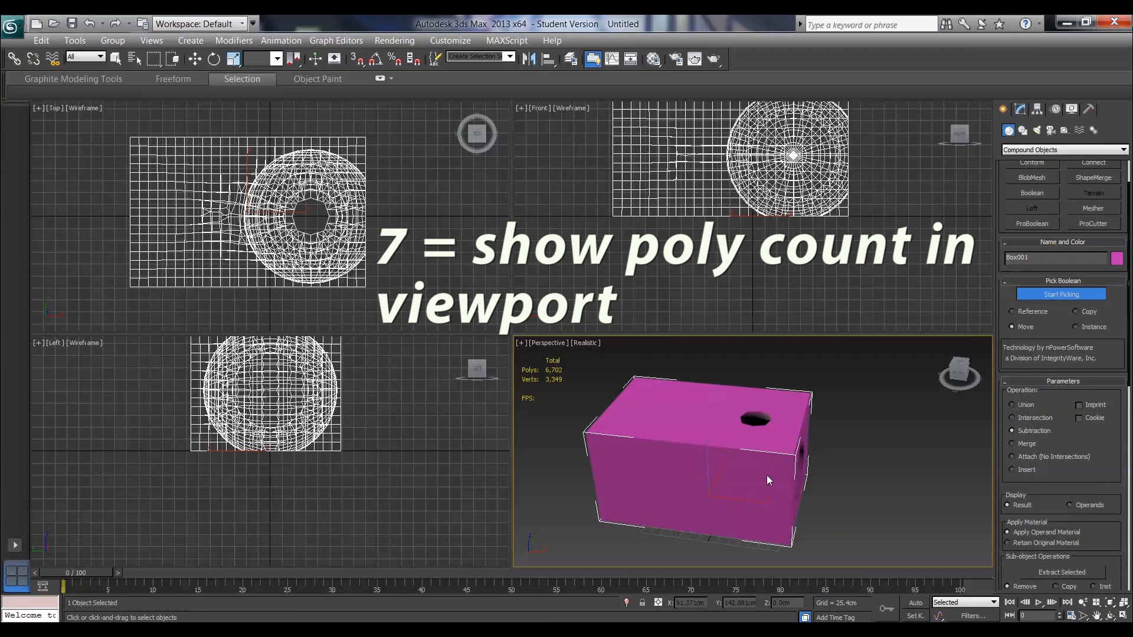
middle_drag(777, 161, 789, 207)
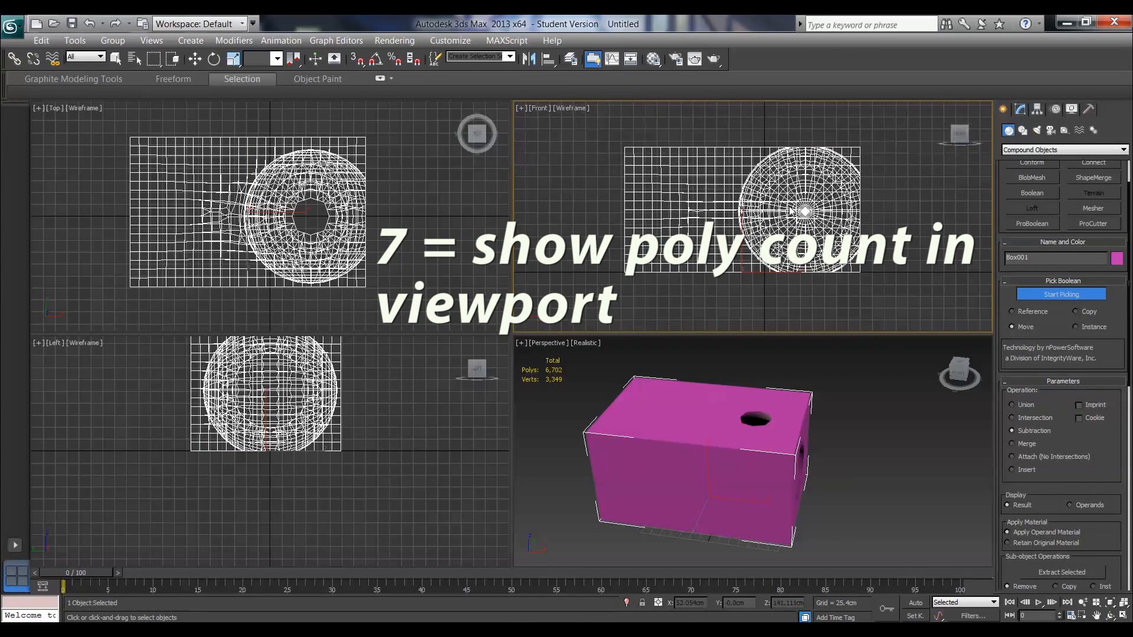
click(1032, 224)
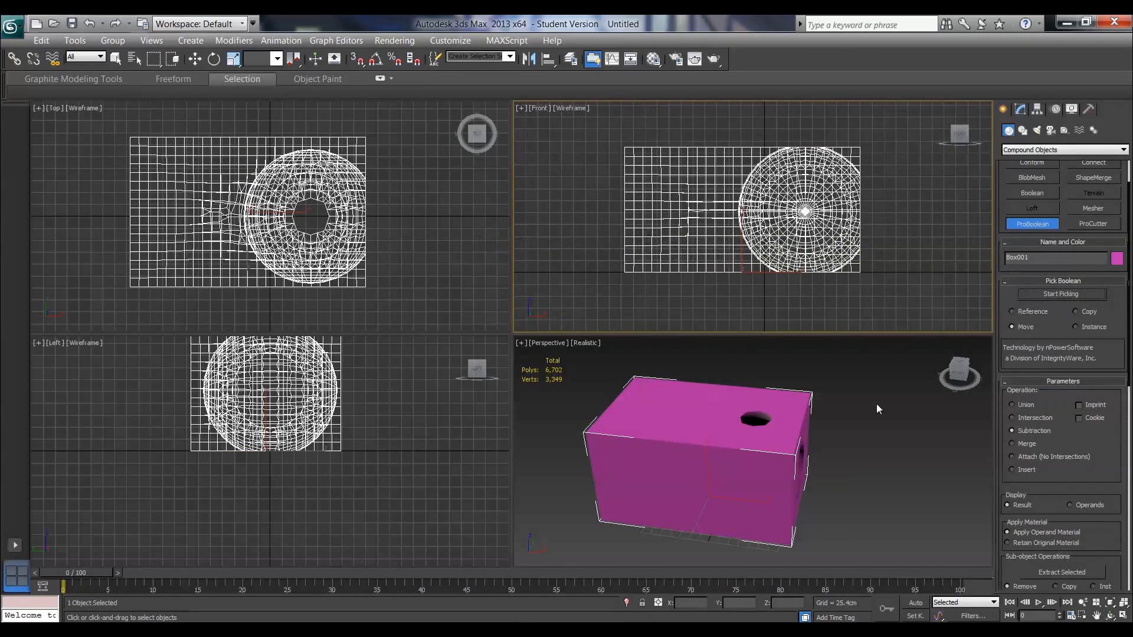
alt+middle_drag(872, 416, 708, 405)
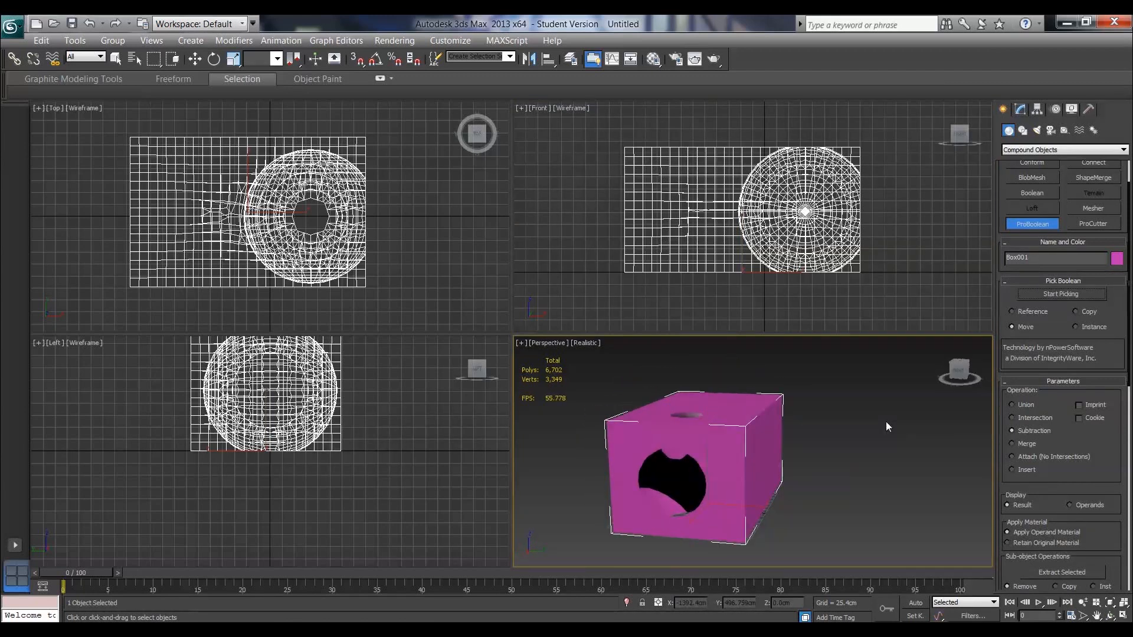